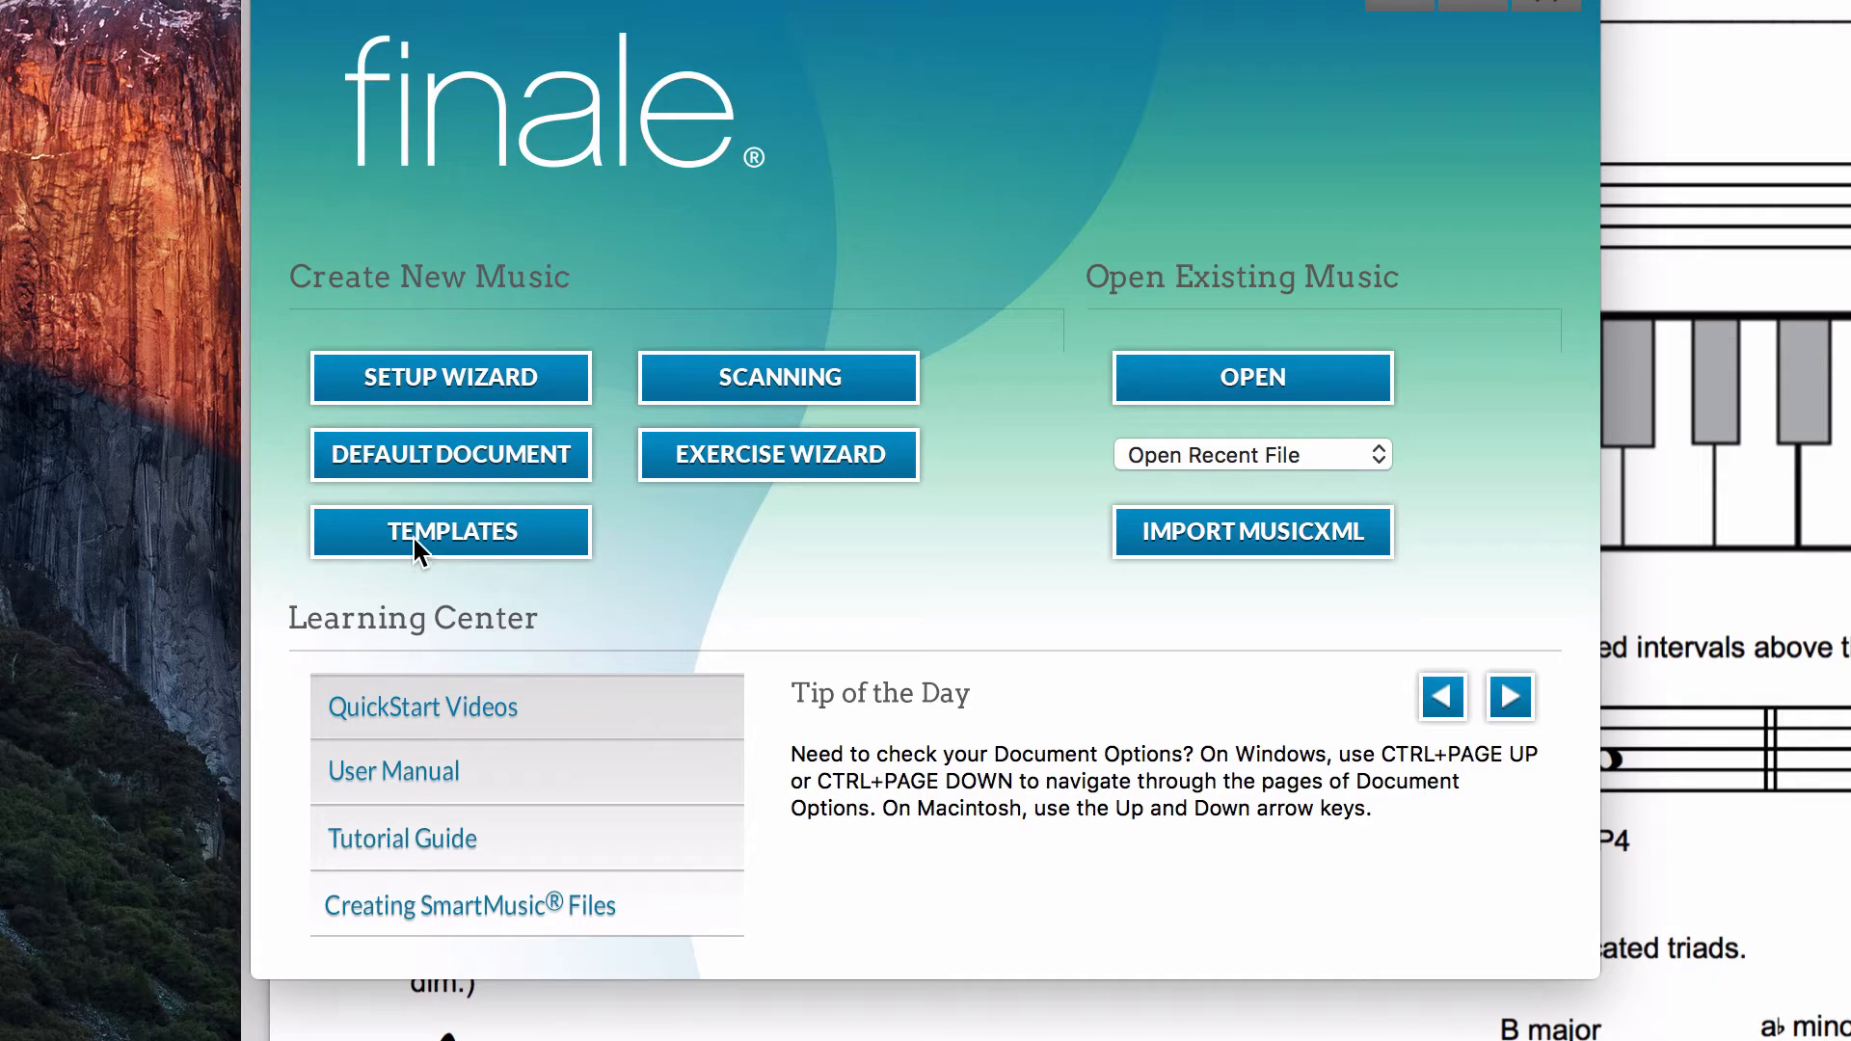
# Step: Create a new document from the 4-Measure Examples.musx template in the Education Templates folder
pyautogui.click(413, 533)
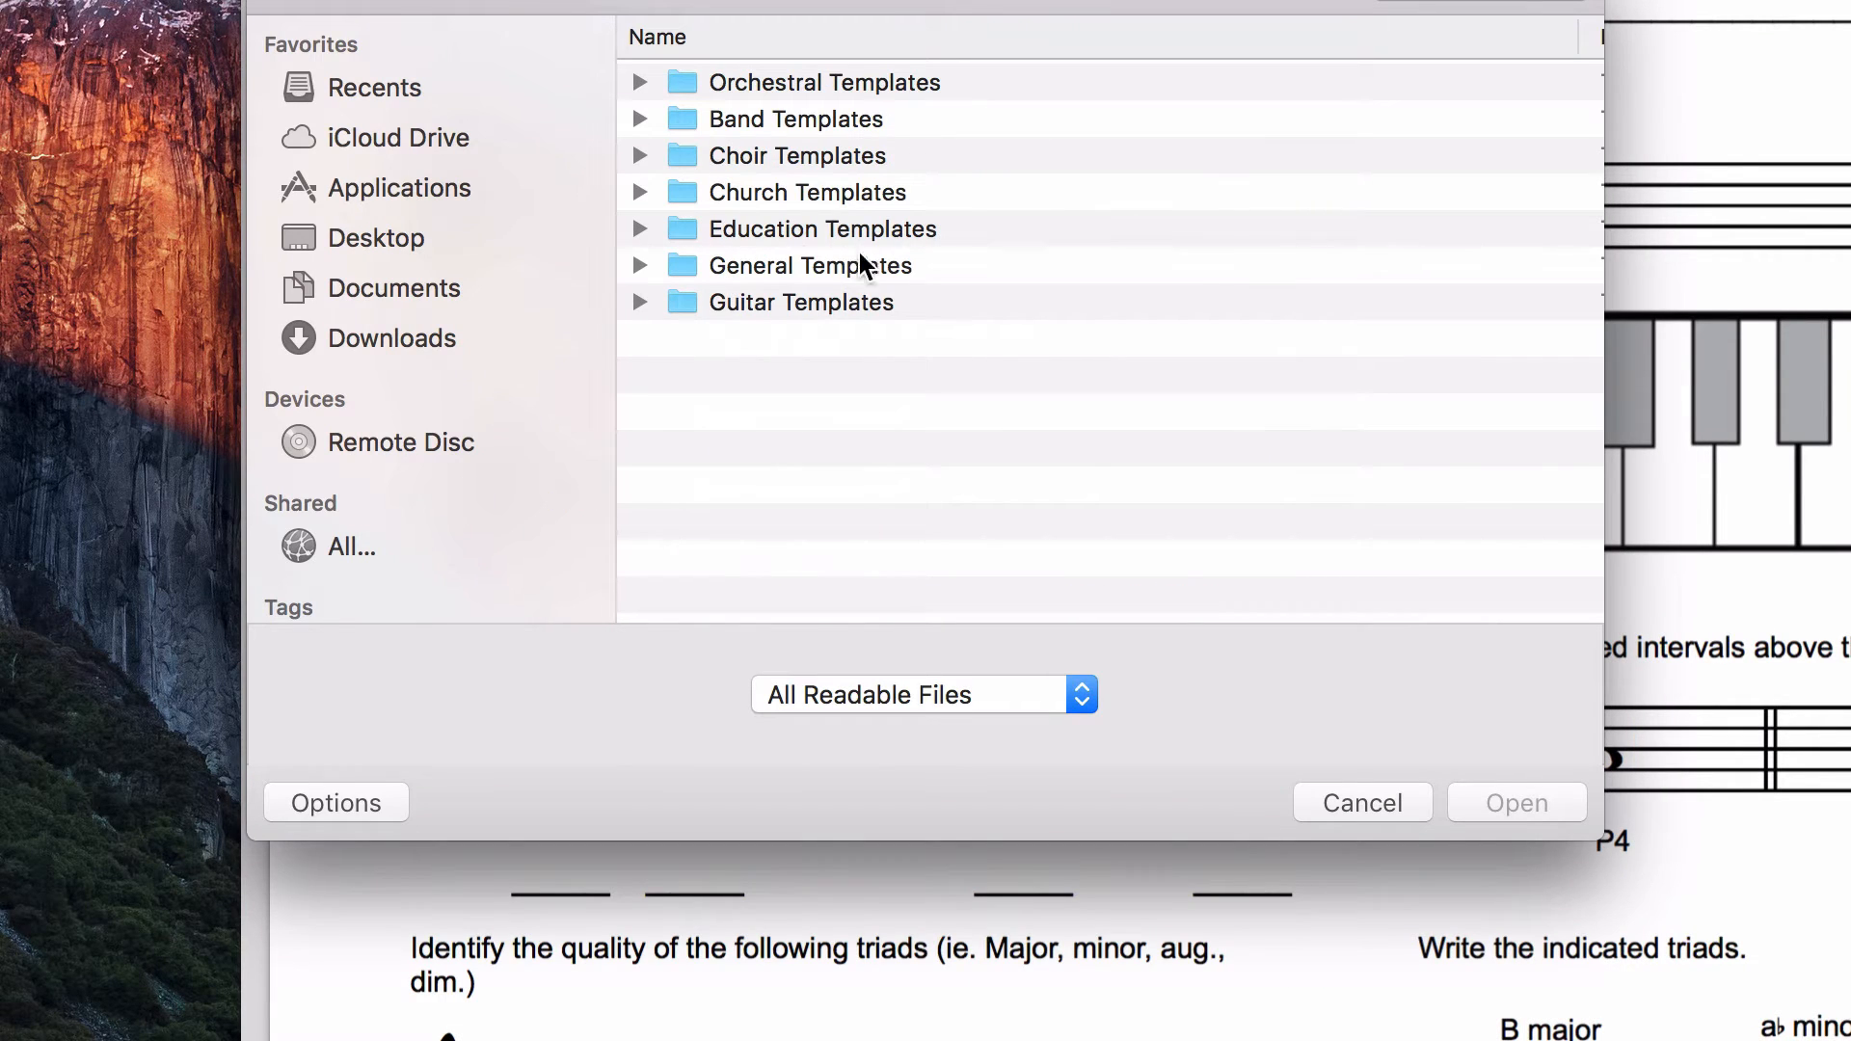
pyautogui.doubleClick(786, 232)
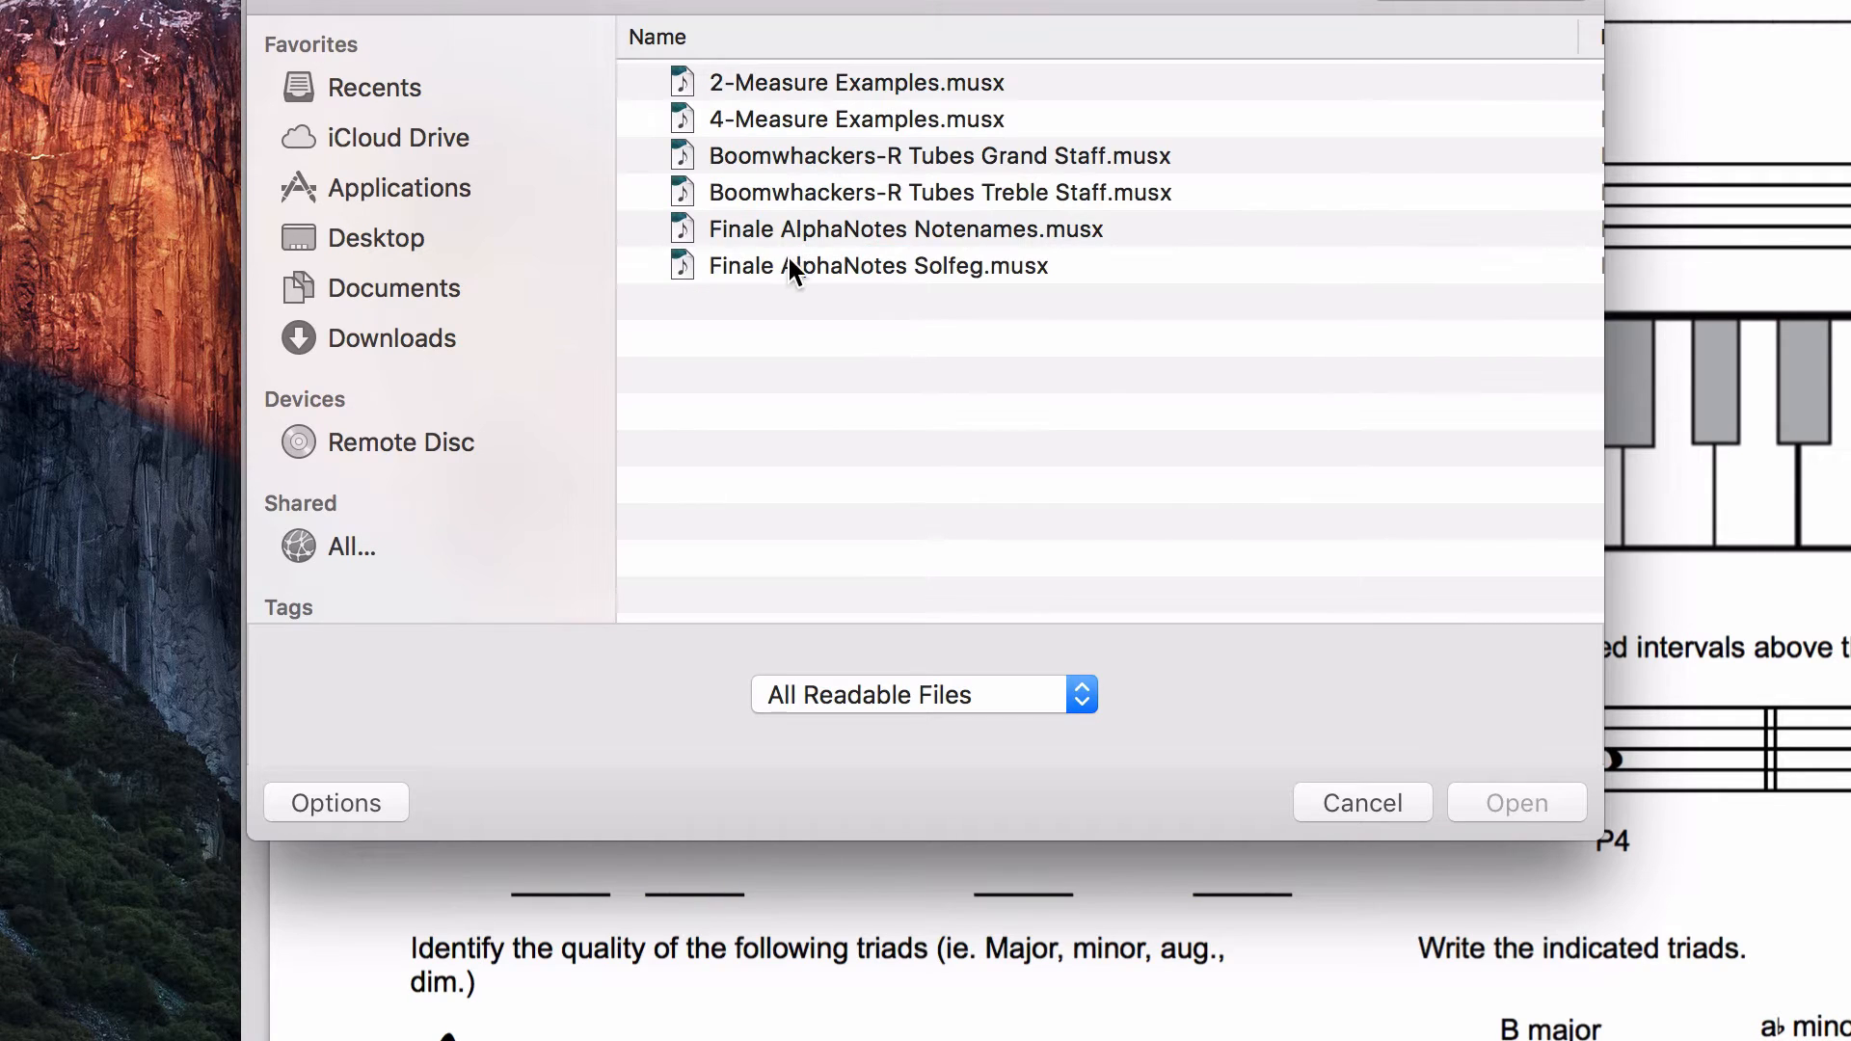
pyautogui.click(739, 117)
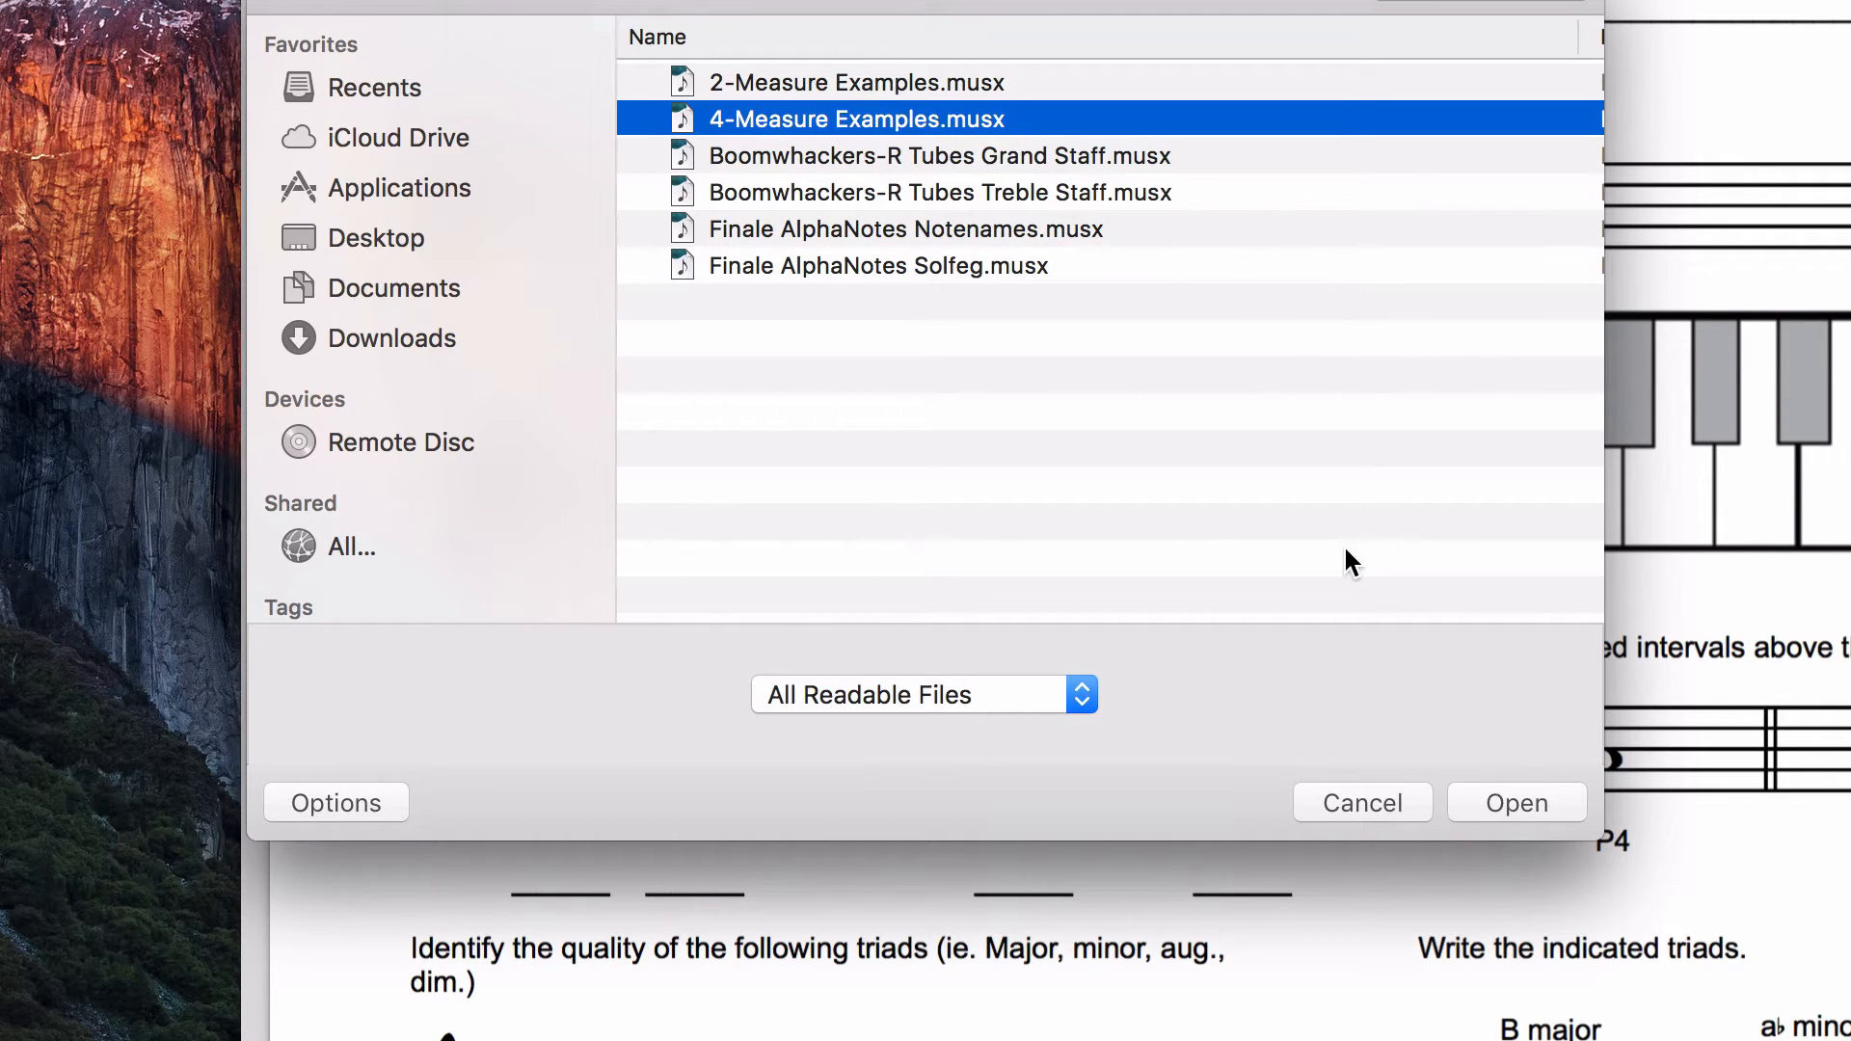
pyautogui.click(1507, 805)
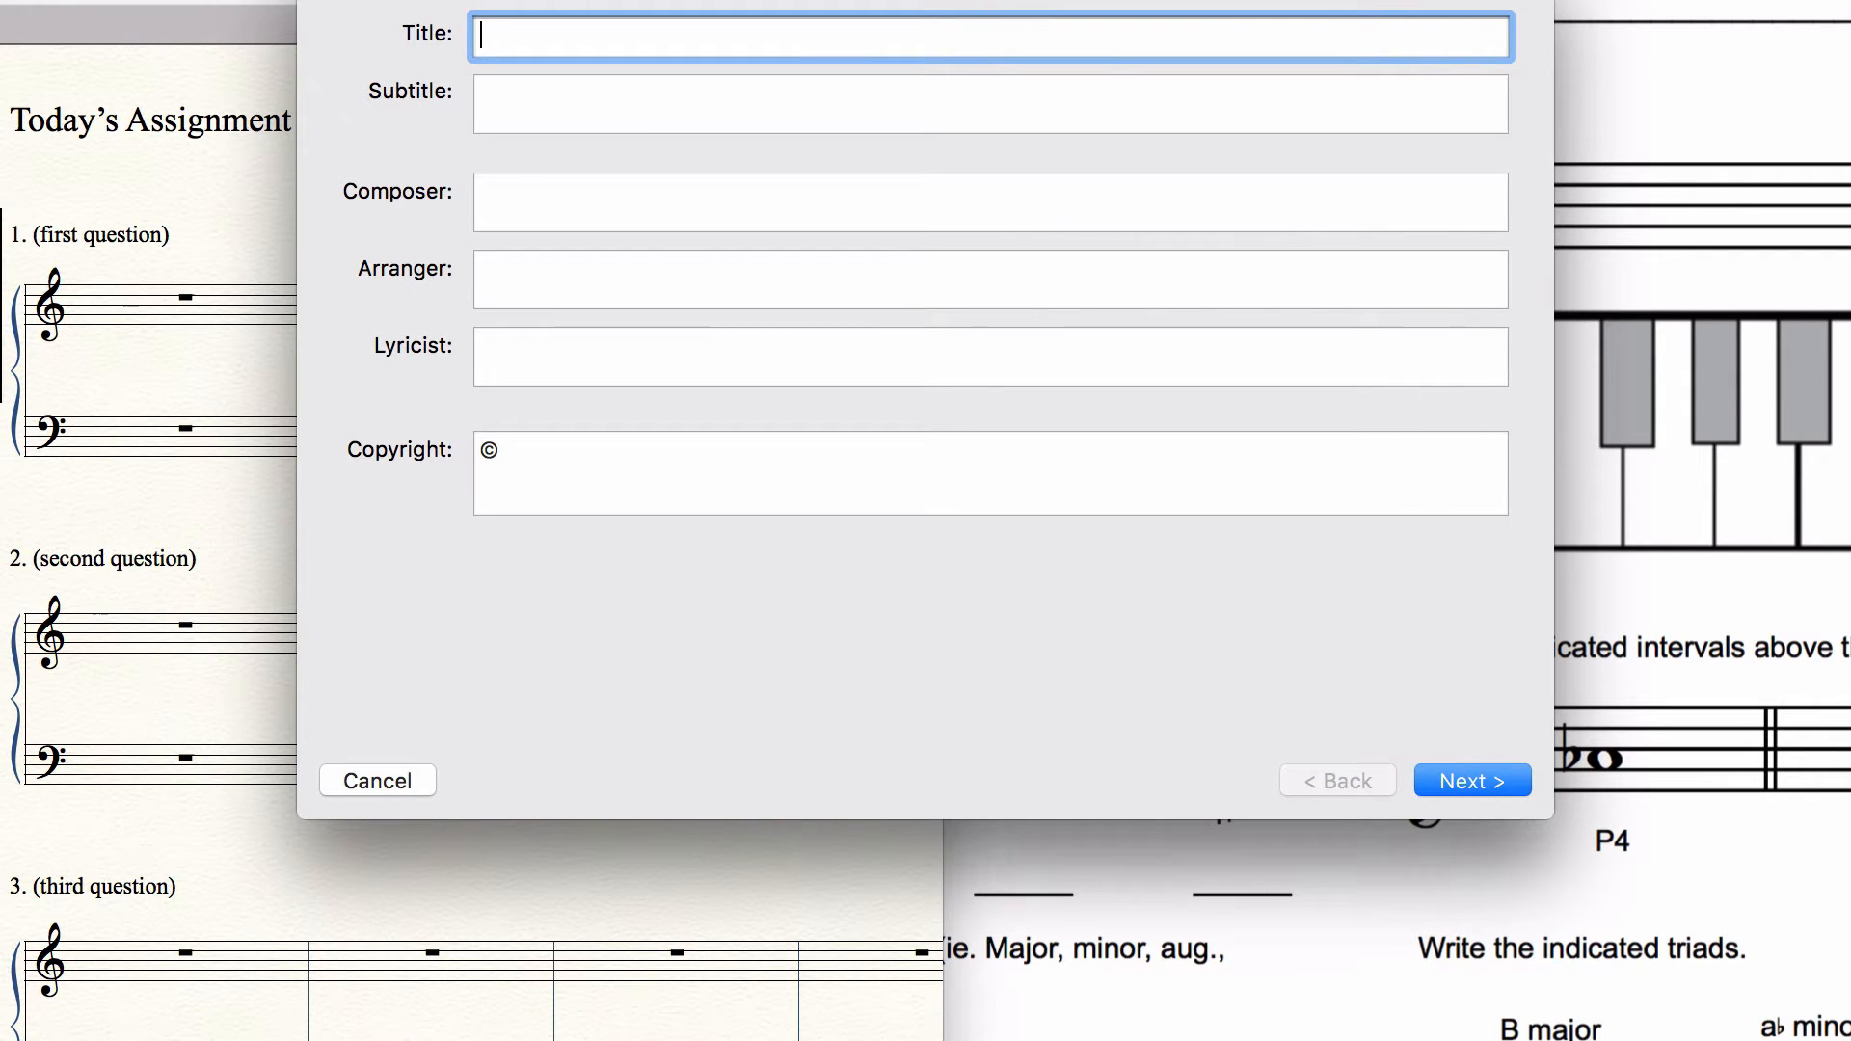
# Step: Enter "Theory Placement Exam" as the title in the score information, matching the reference exam
pyautogui.moveTo(942, 0); pyautogui.dragTo(1003, 291)
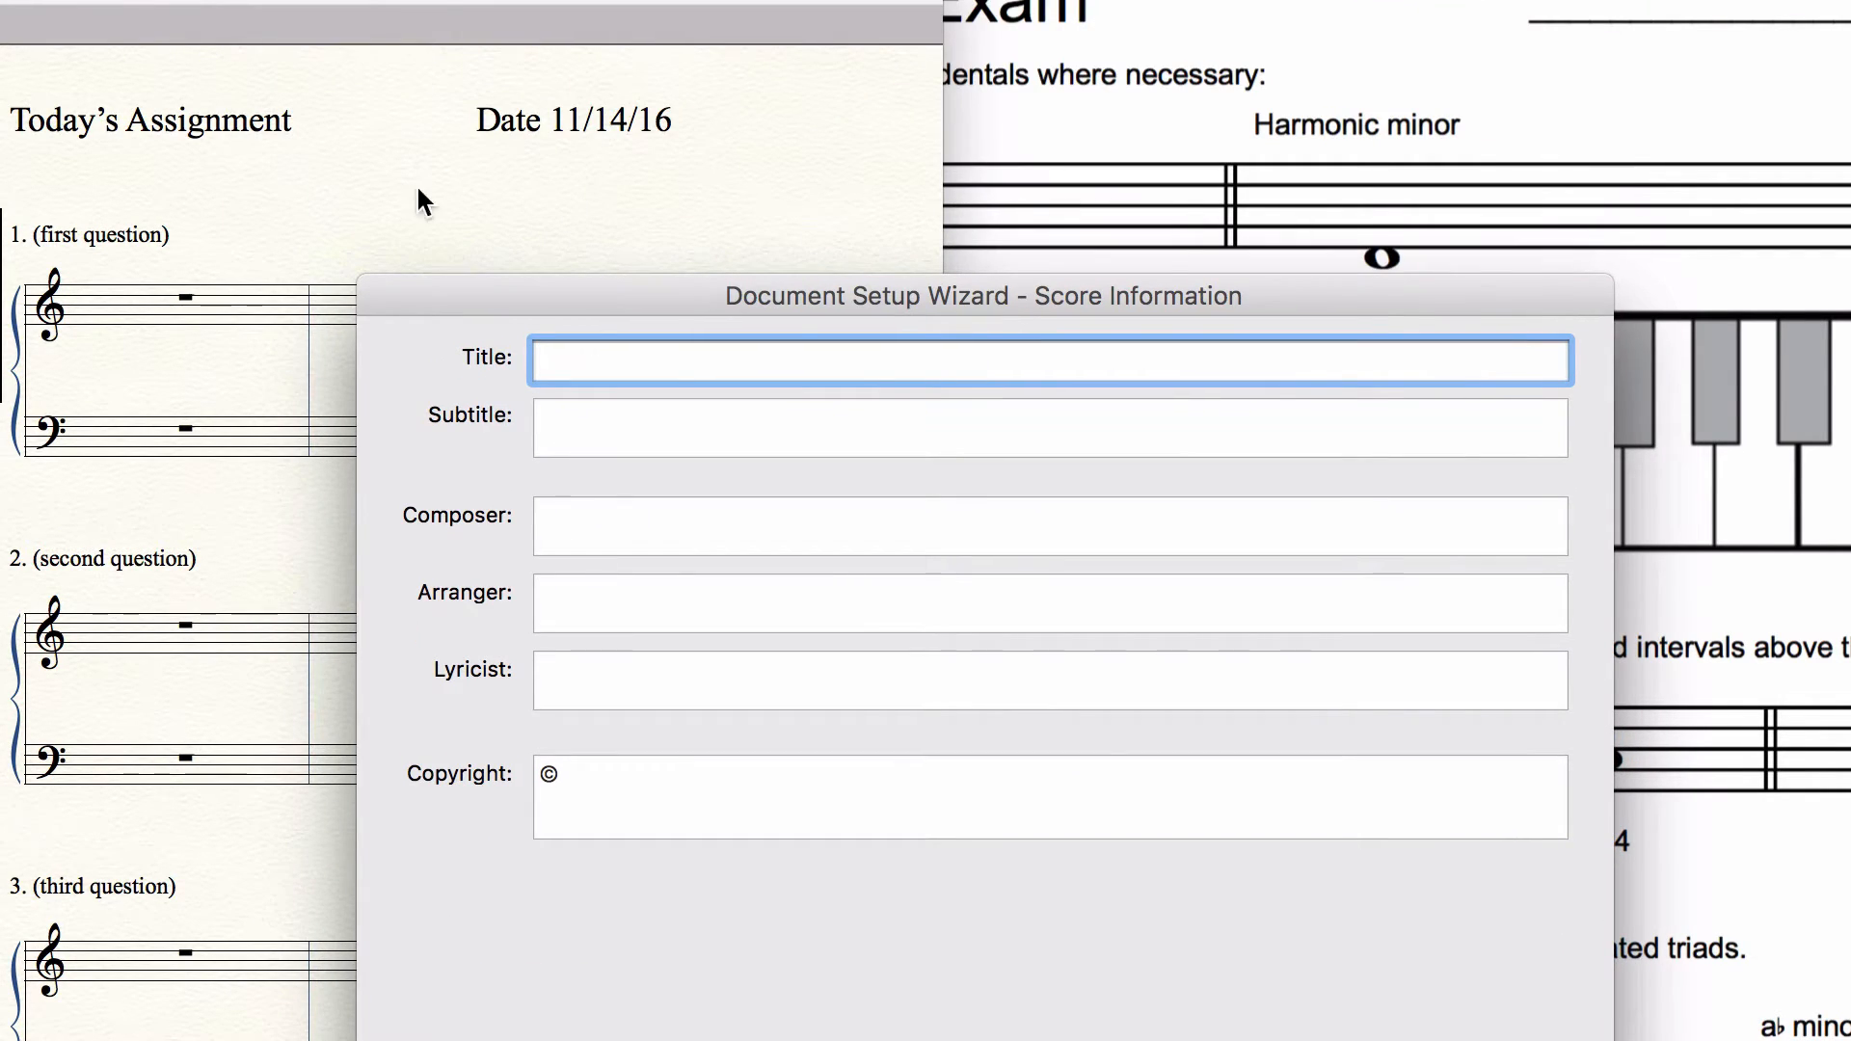
pyautogui.click(1132, 135)
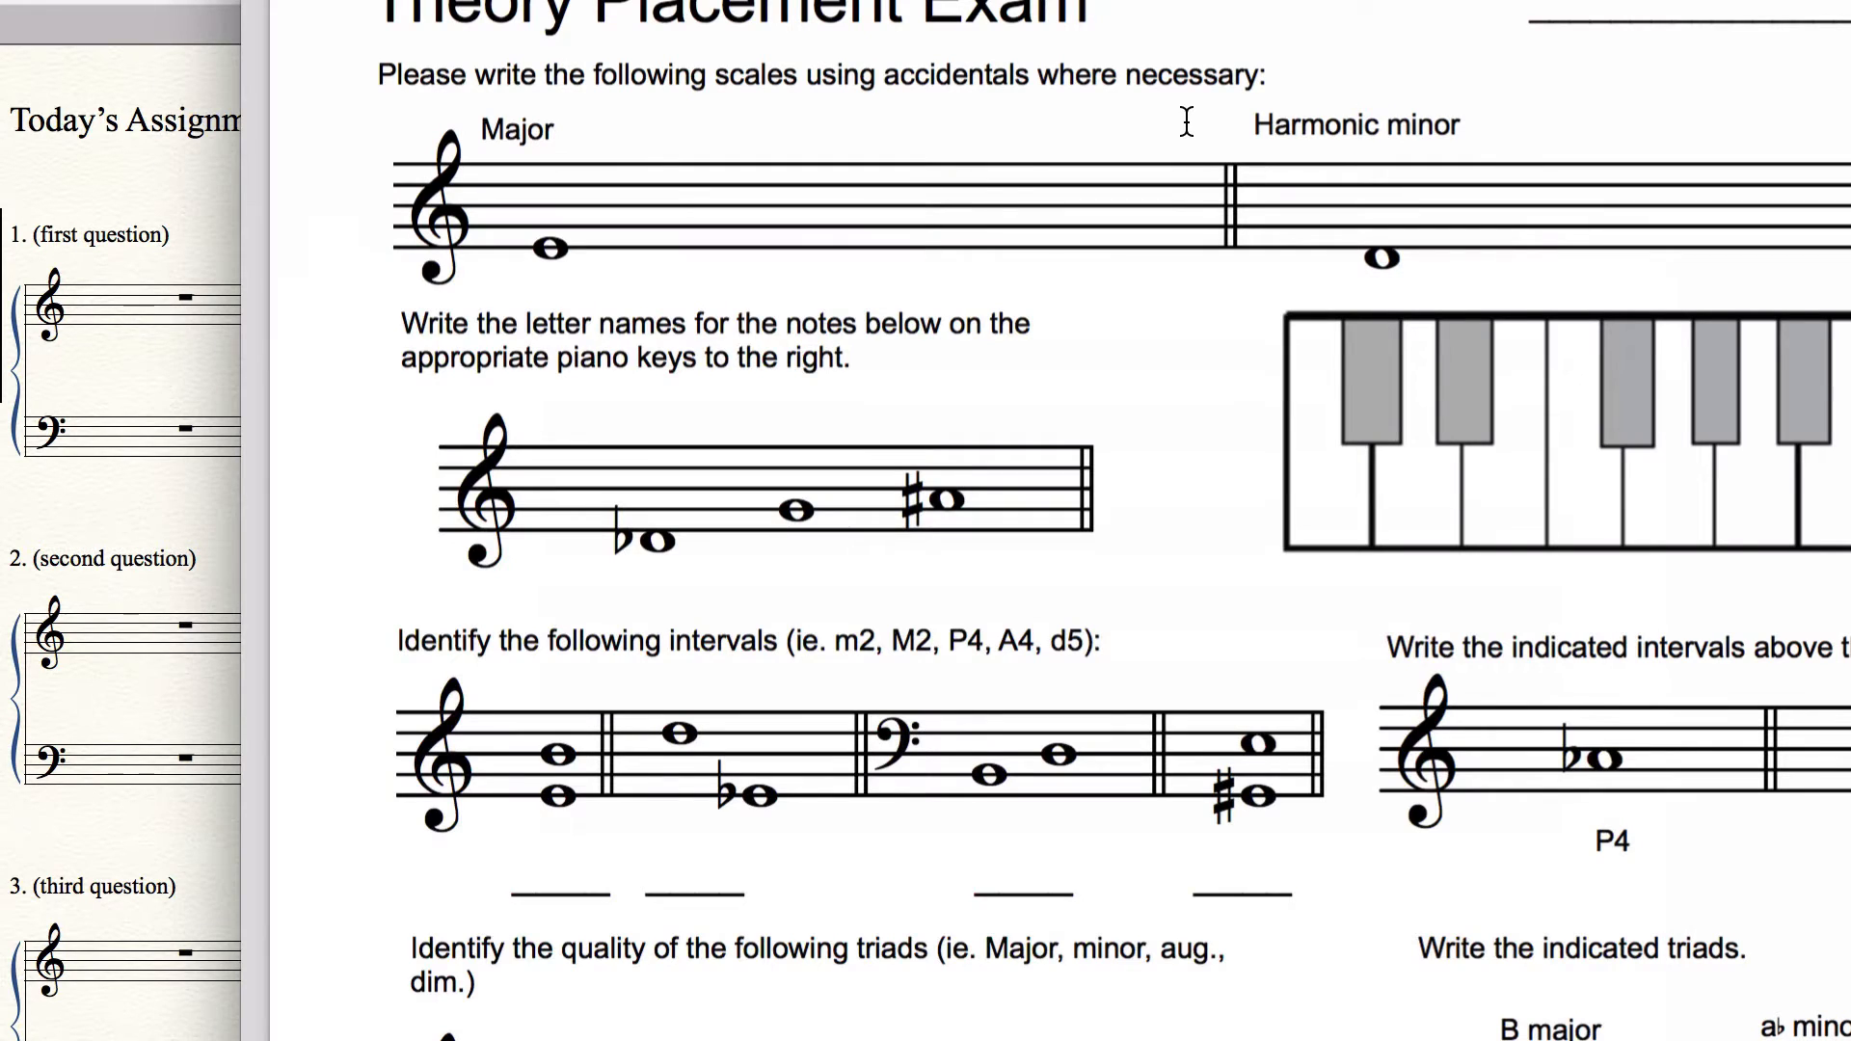
pyautogui.press('super+Tab')
pyautogui.write('Theory P')
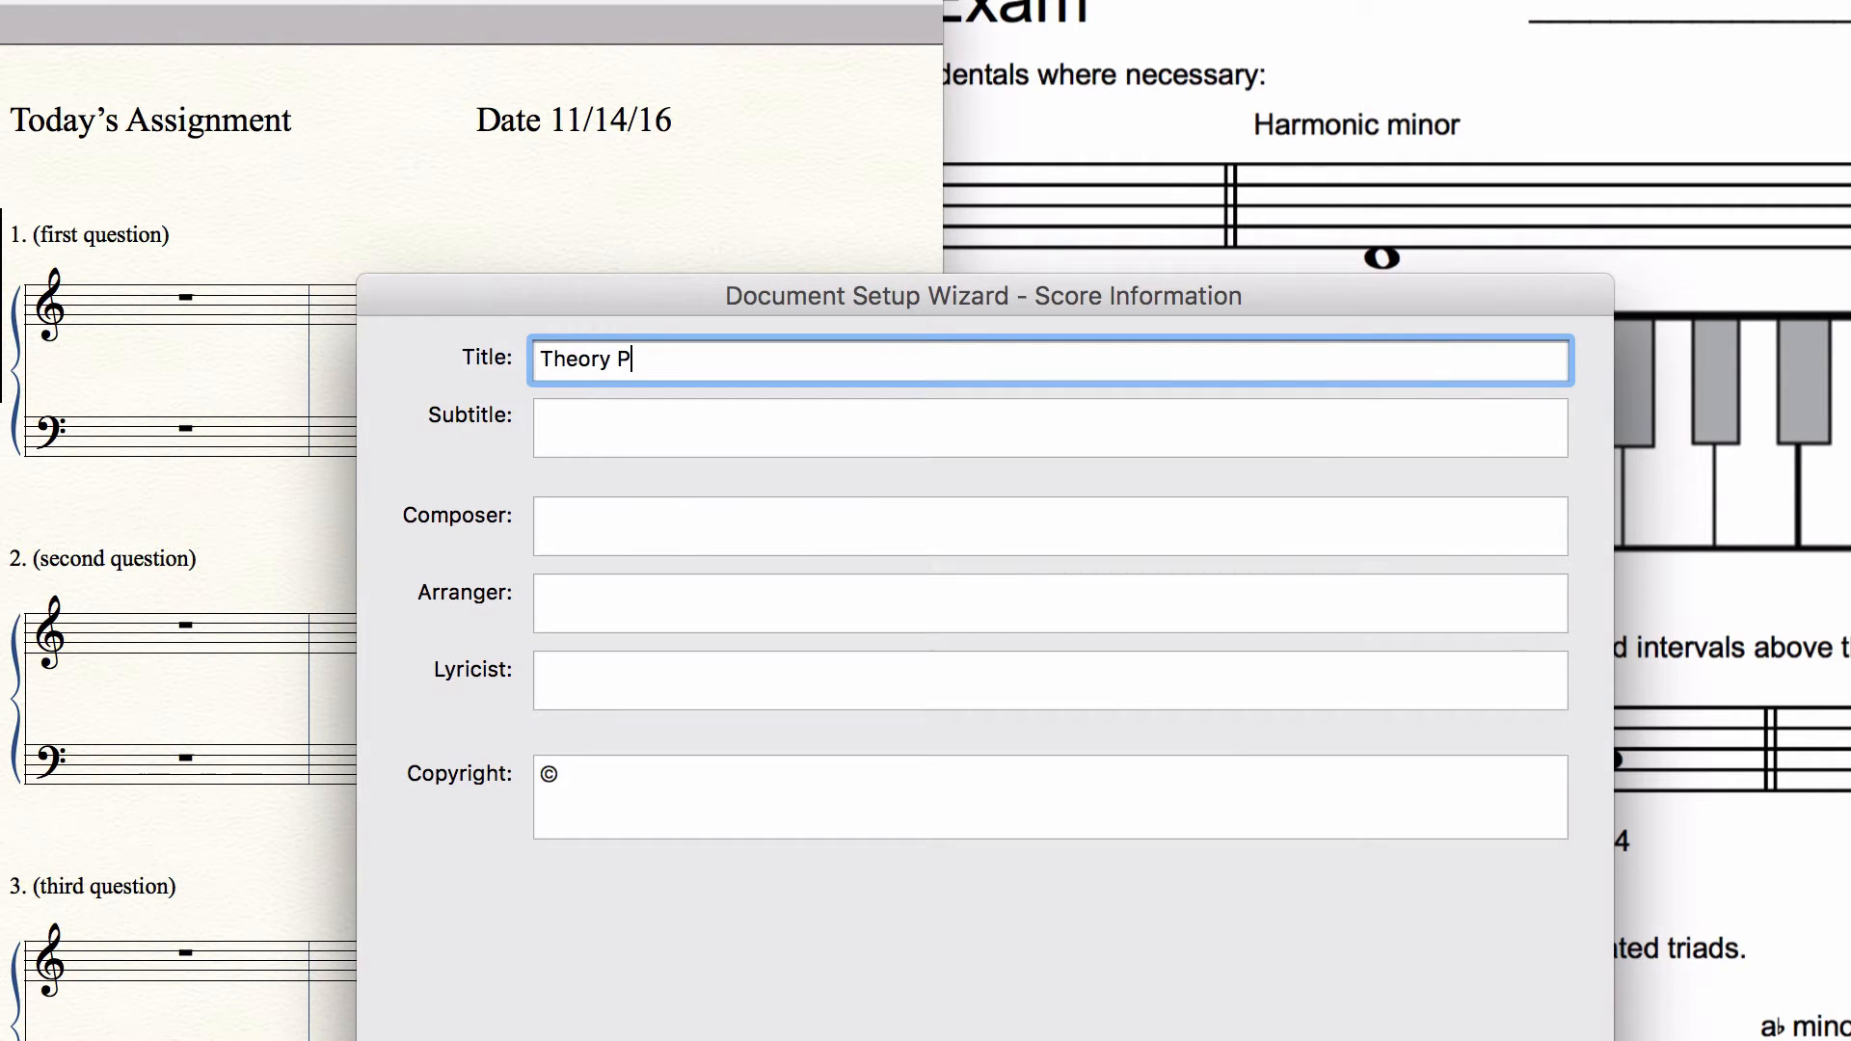
pyautogui.write('lacement Exam')
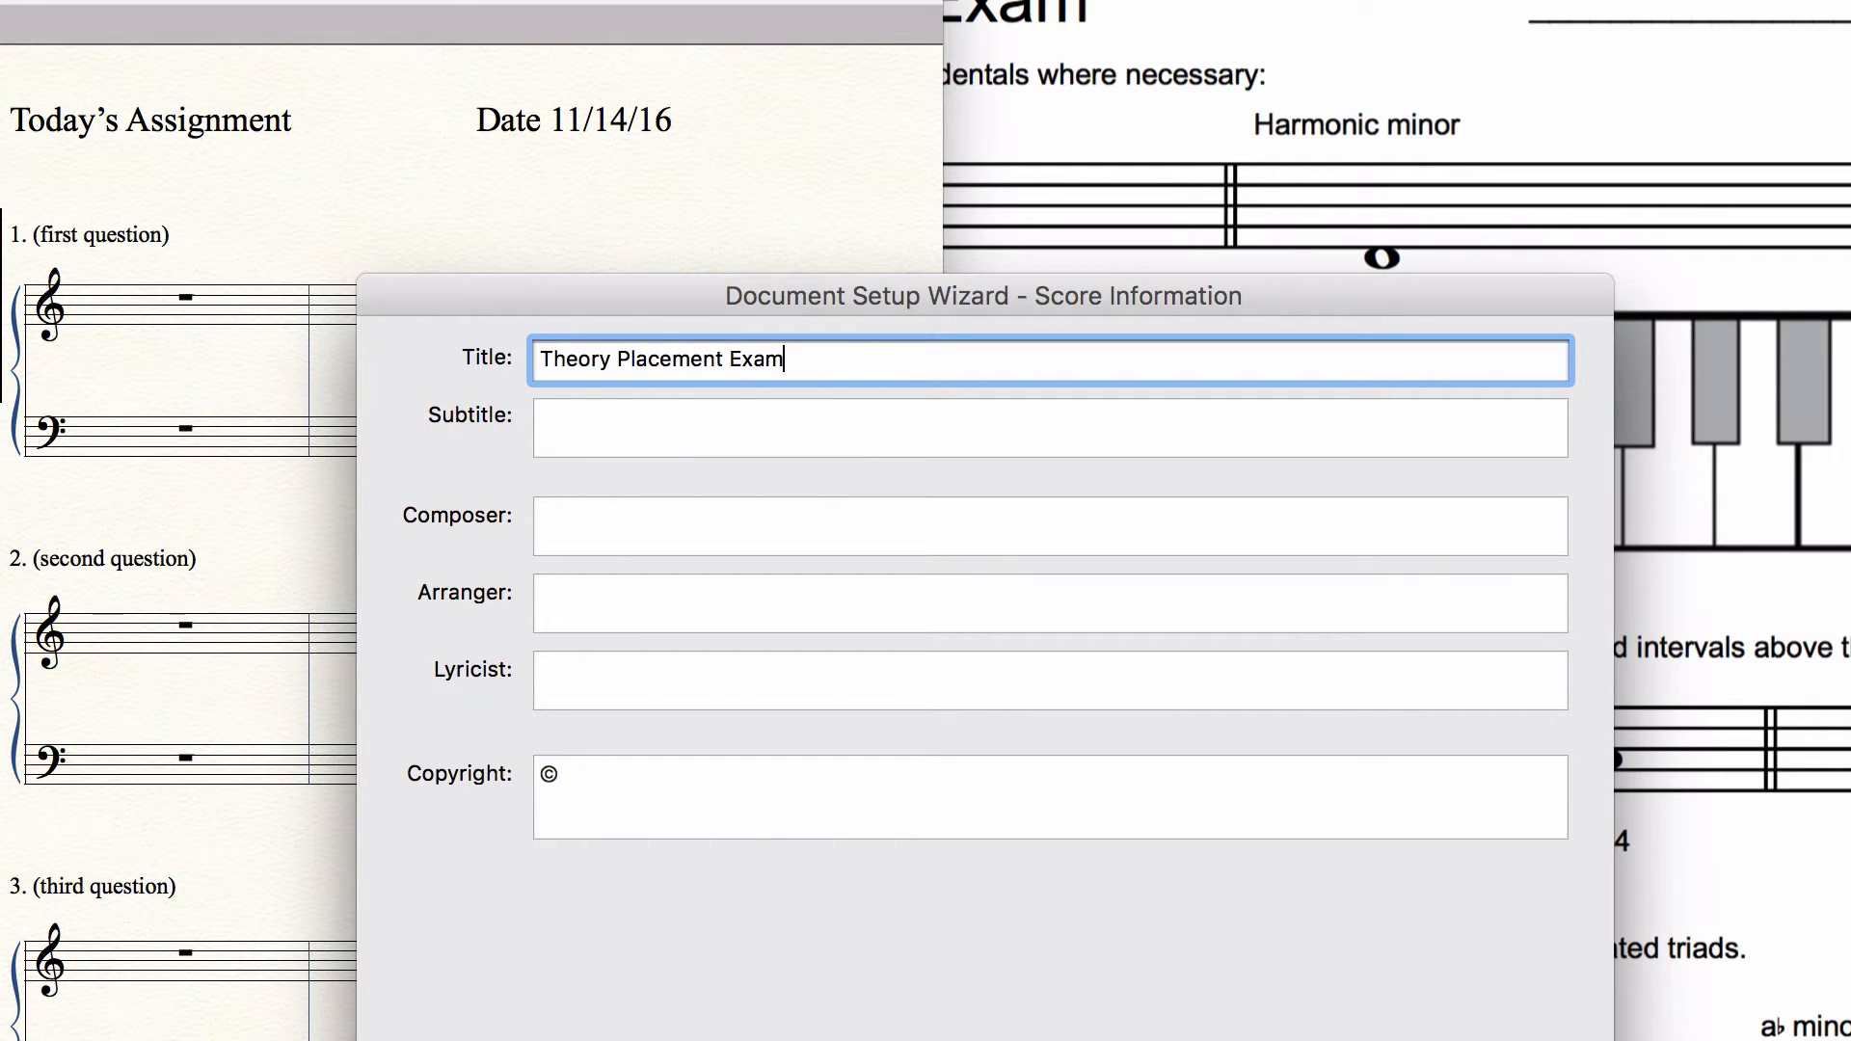
# Step: Check the reference exam, clear the copyright symbol from the score information, and continue to the score settings
pyautogui.click(1330, 148)
pyautogui.scroll(-10, 1841, 284)
pyautogui.scroll(10, 1841, 284)
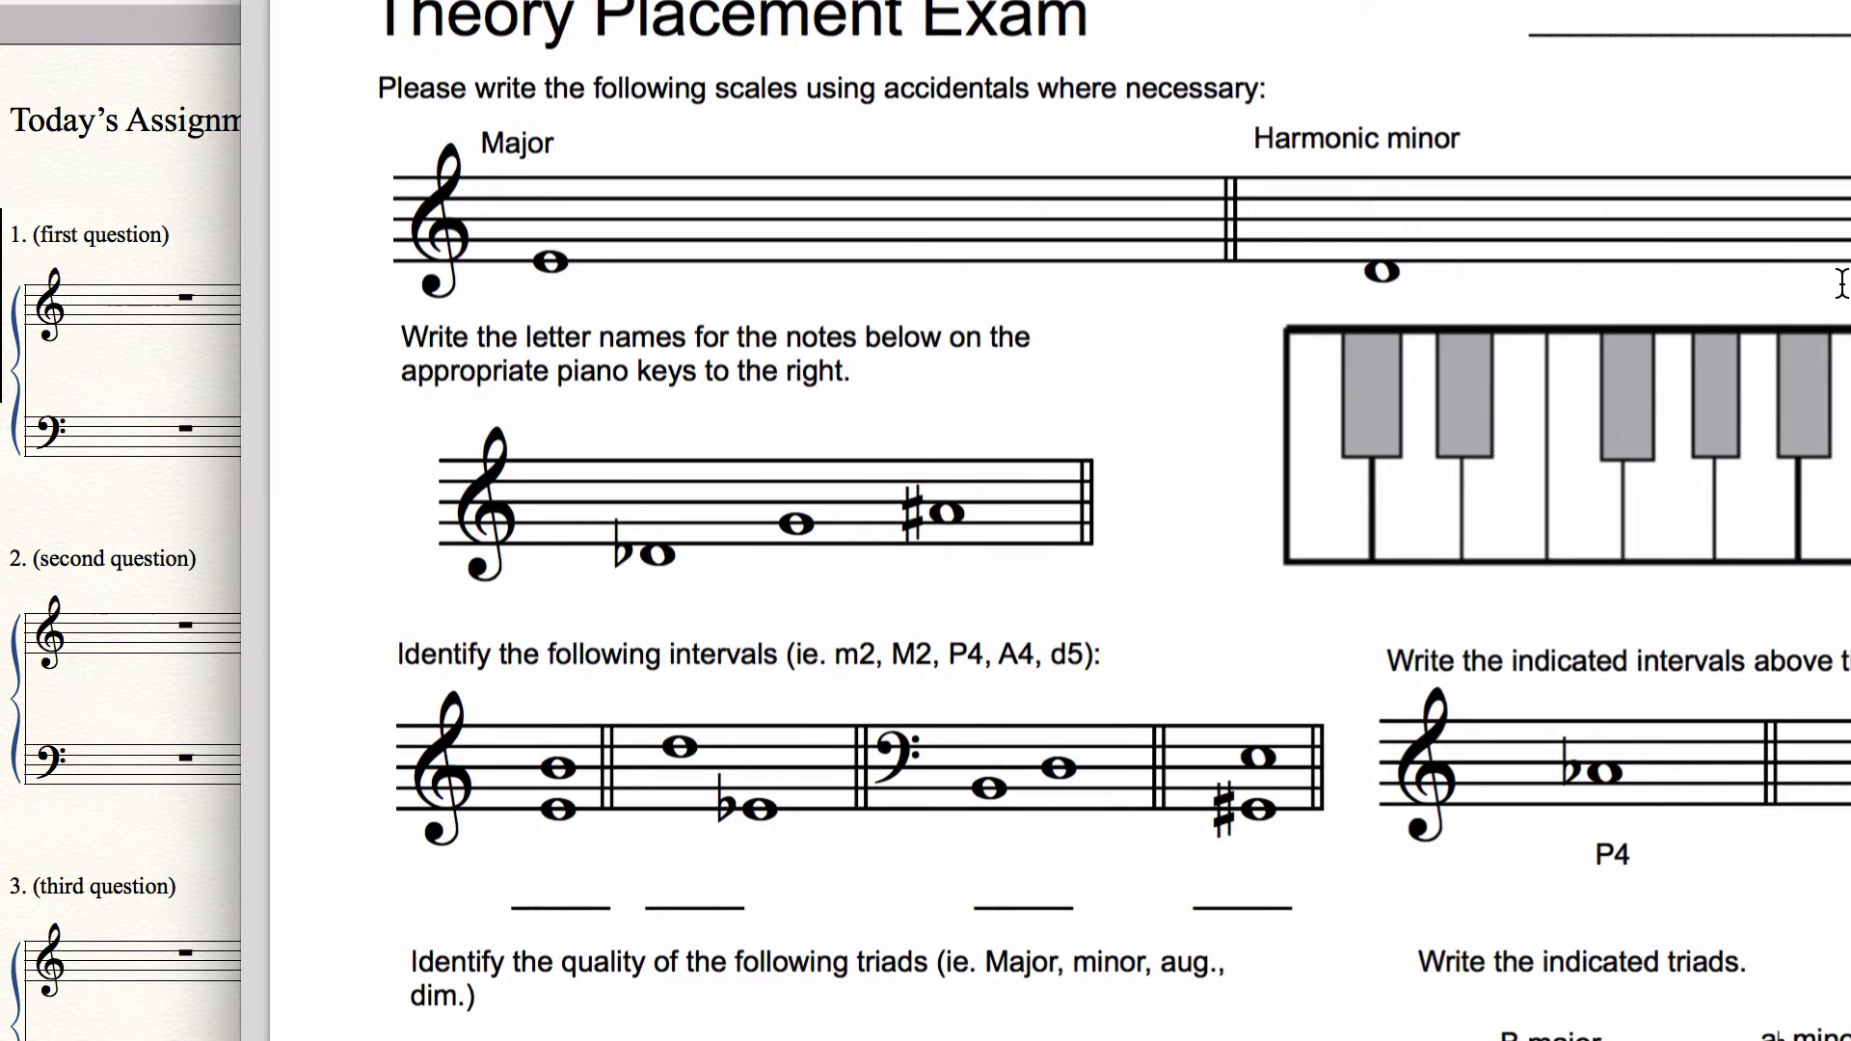
pyautogui.scroll(-10, 1841, 284)
pyautogui.scroll(10, 1842, 284)
pyautogui.press('super+Tab')
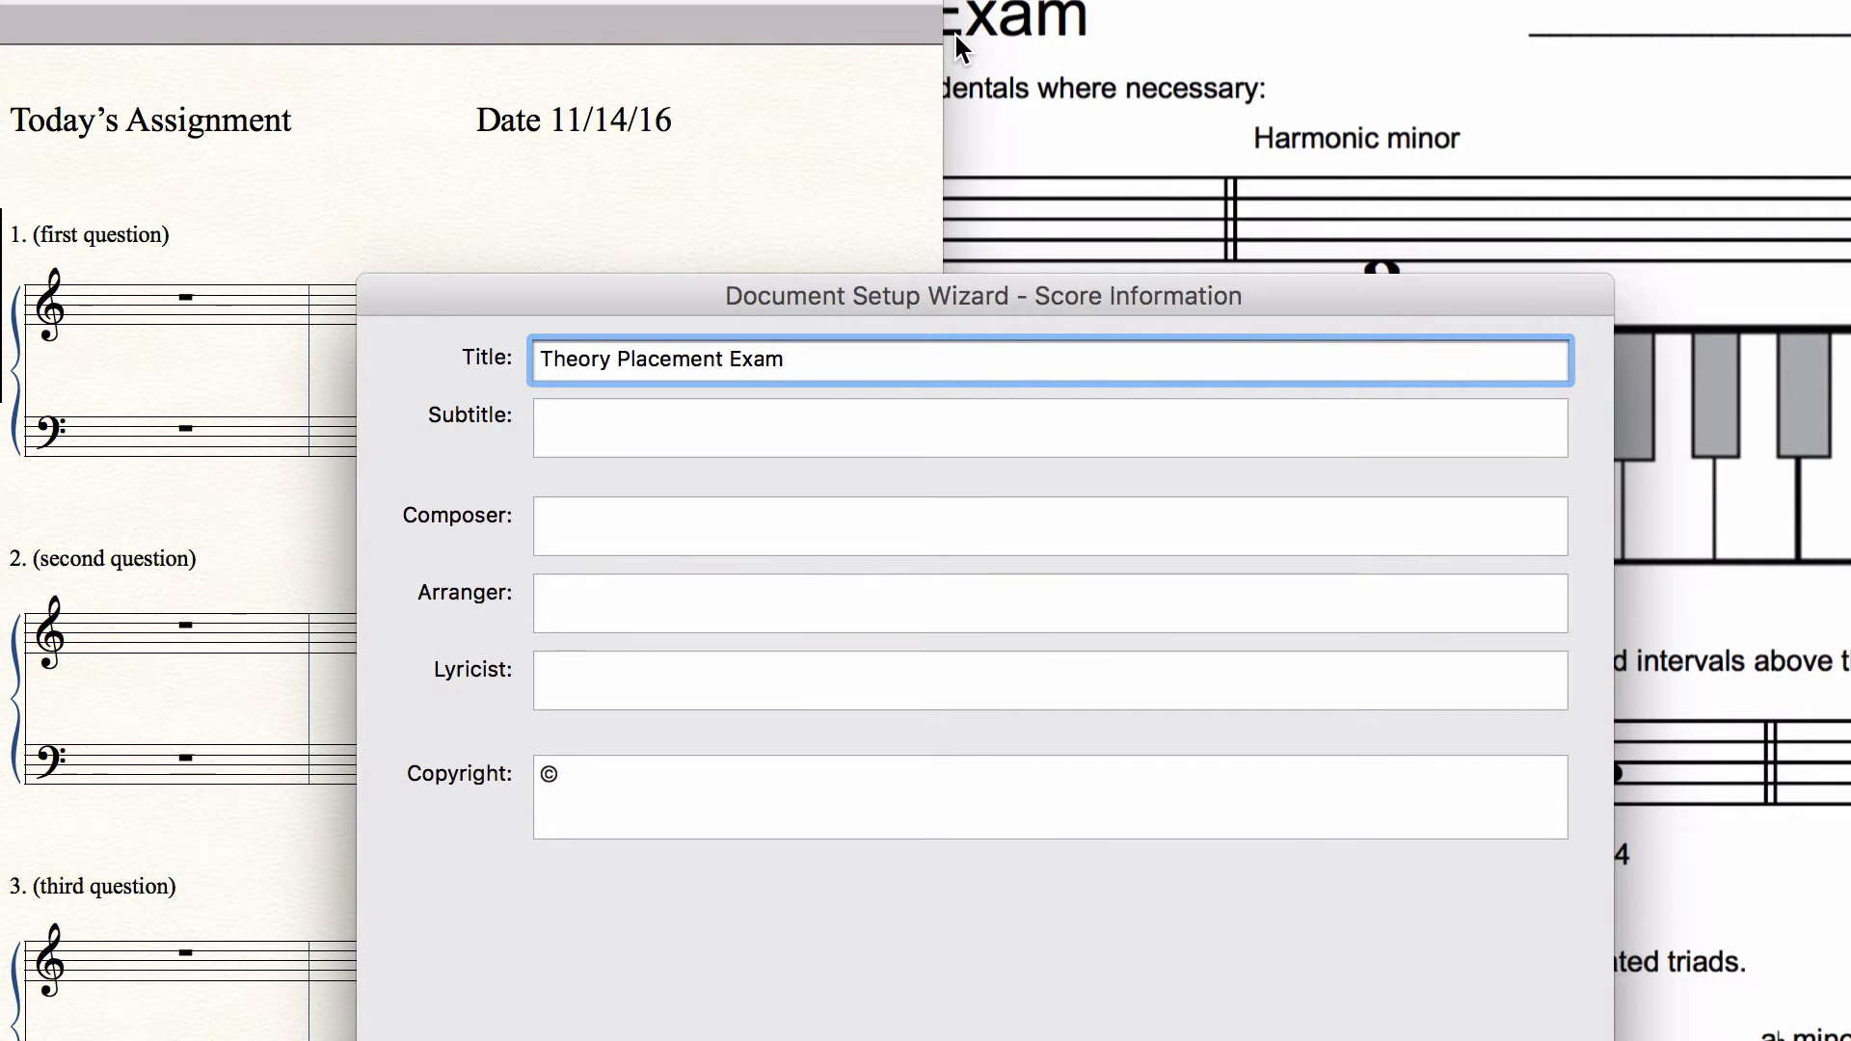
pyautogui.doubleClick(661, 777)
pyautogui.press('BackSpace')
pyautogui.click(1504, 1040)
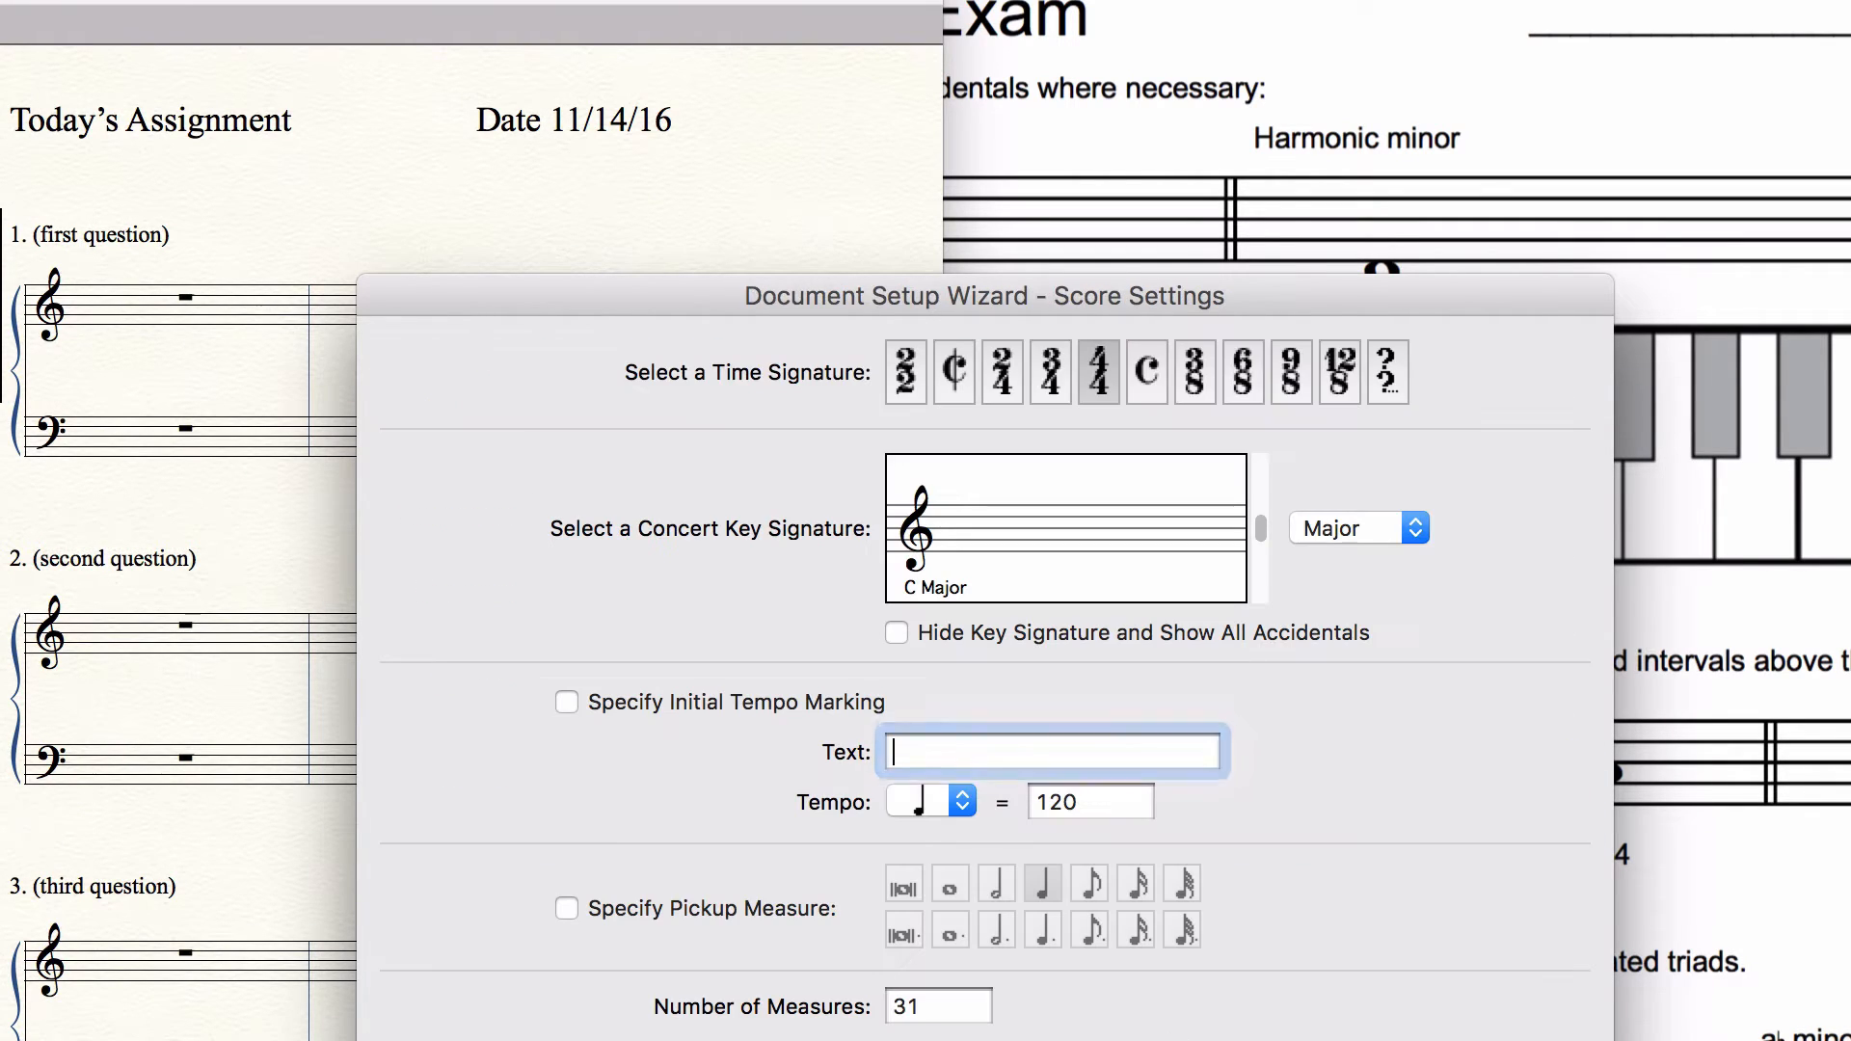
# Step: Finish the document setup with 4/4 time, C major and 31 measures kept, and widen the score window to show the full page width
pyautogui.click(1387, 230)
pyautogui.scroll(-10, 1388, 232)
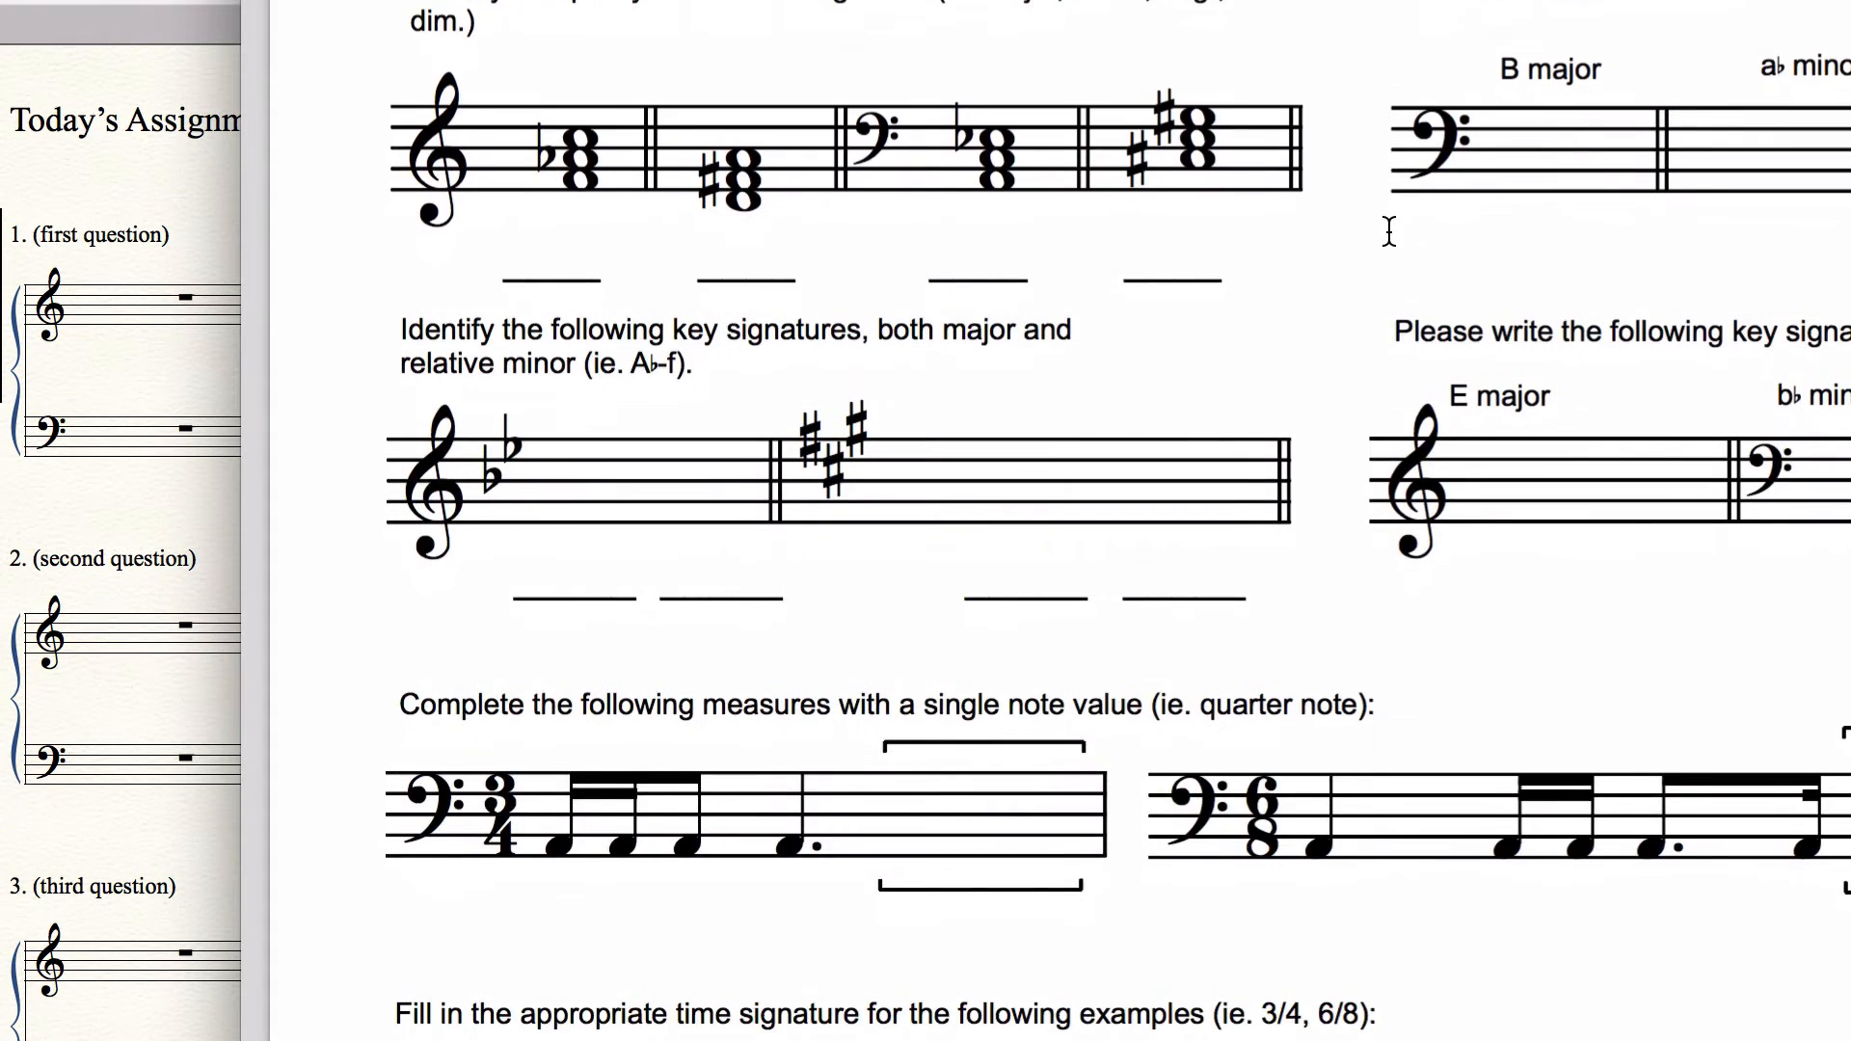
pyautogui.scroll(12, 1388, 231)
pyautogui.press('super+Tab')
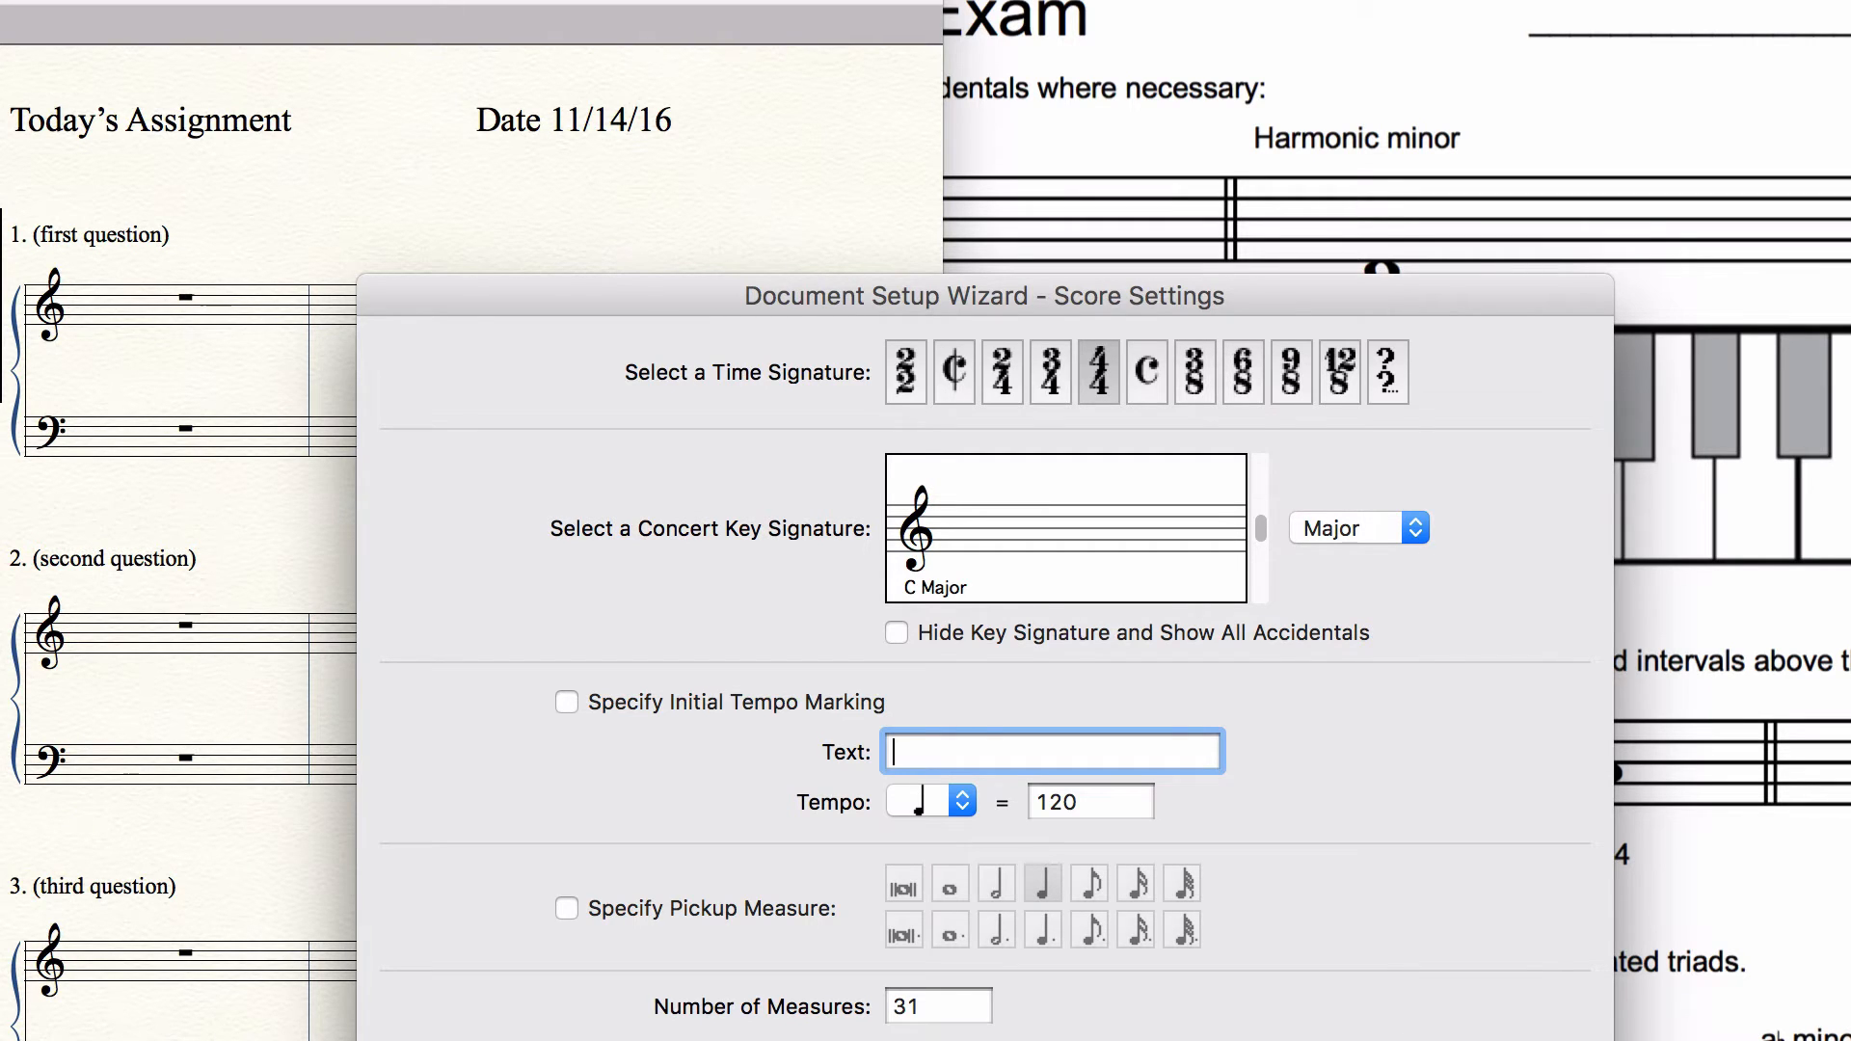
pyautogui.click(1397, 1040)
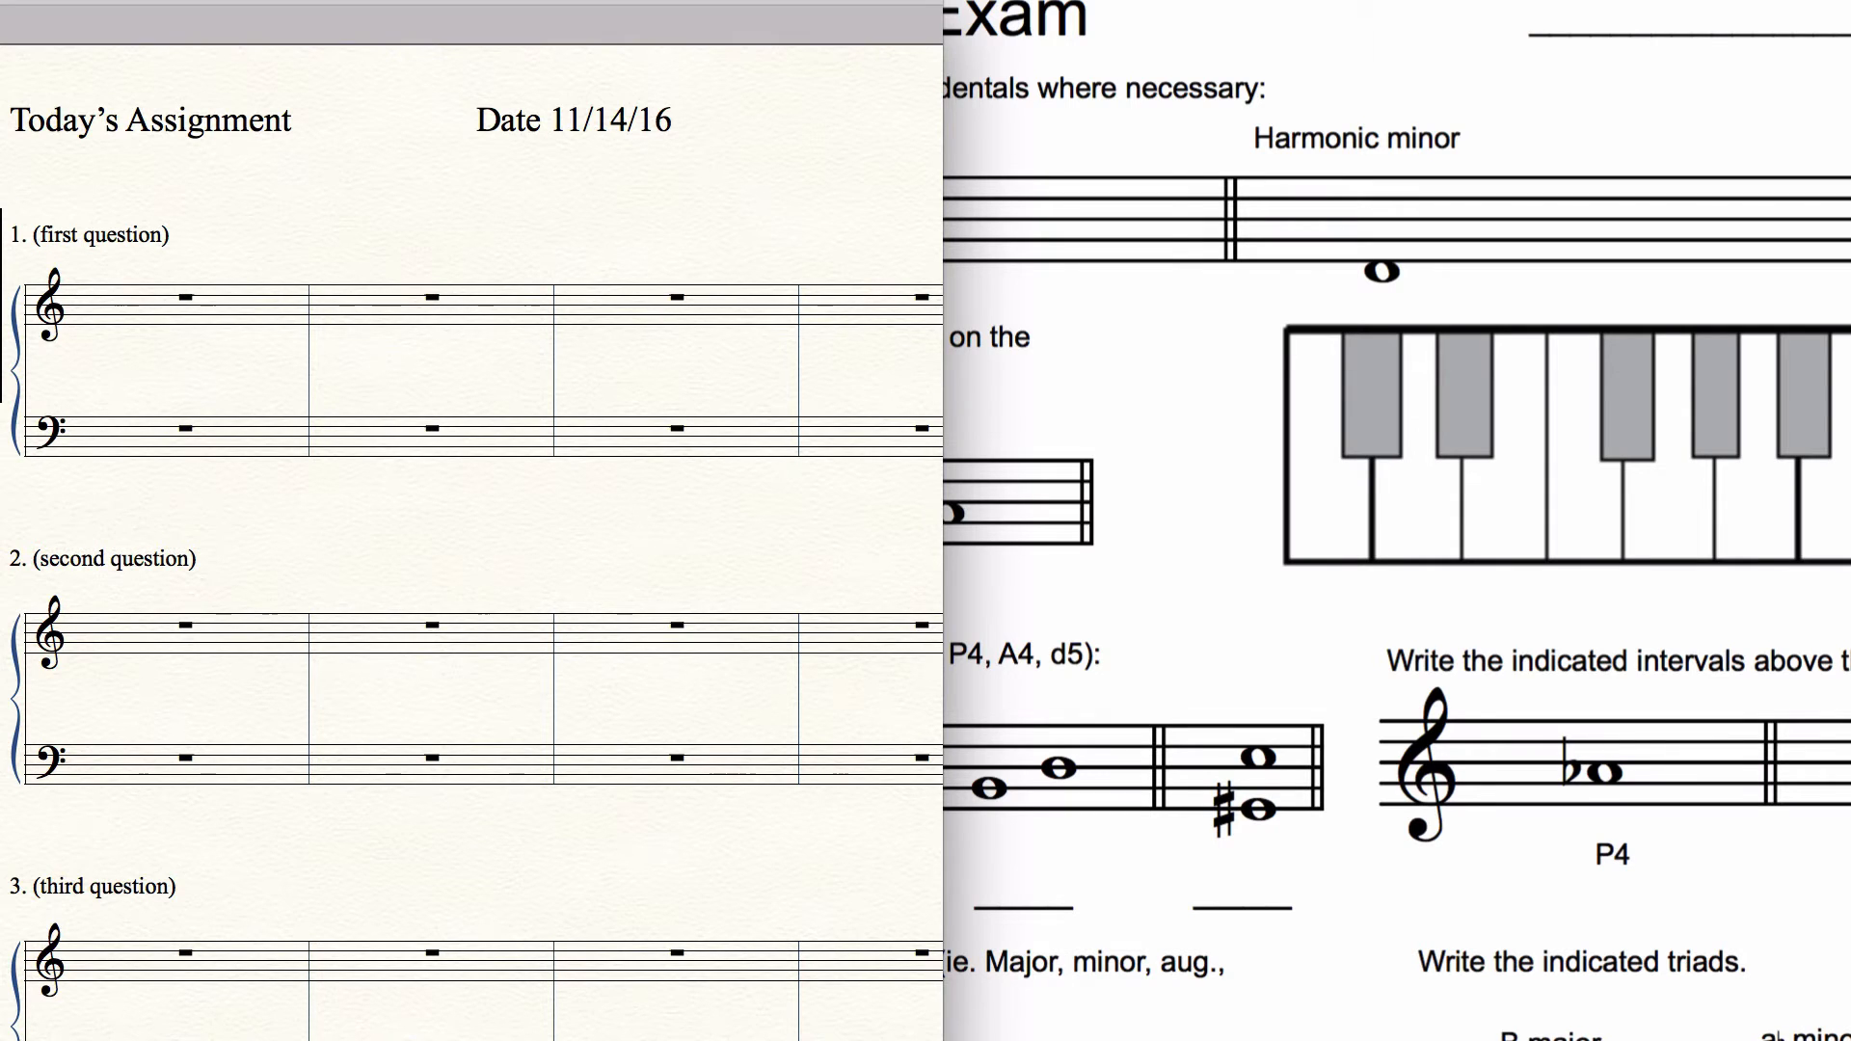
pyautogui.moveTo(943, 1040); pyautogui.dragTo(1154, 1040)
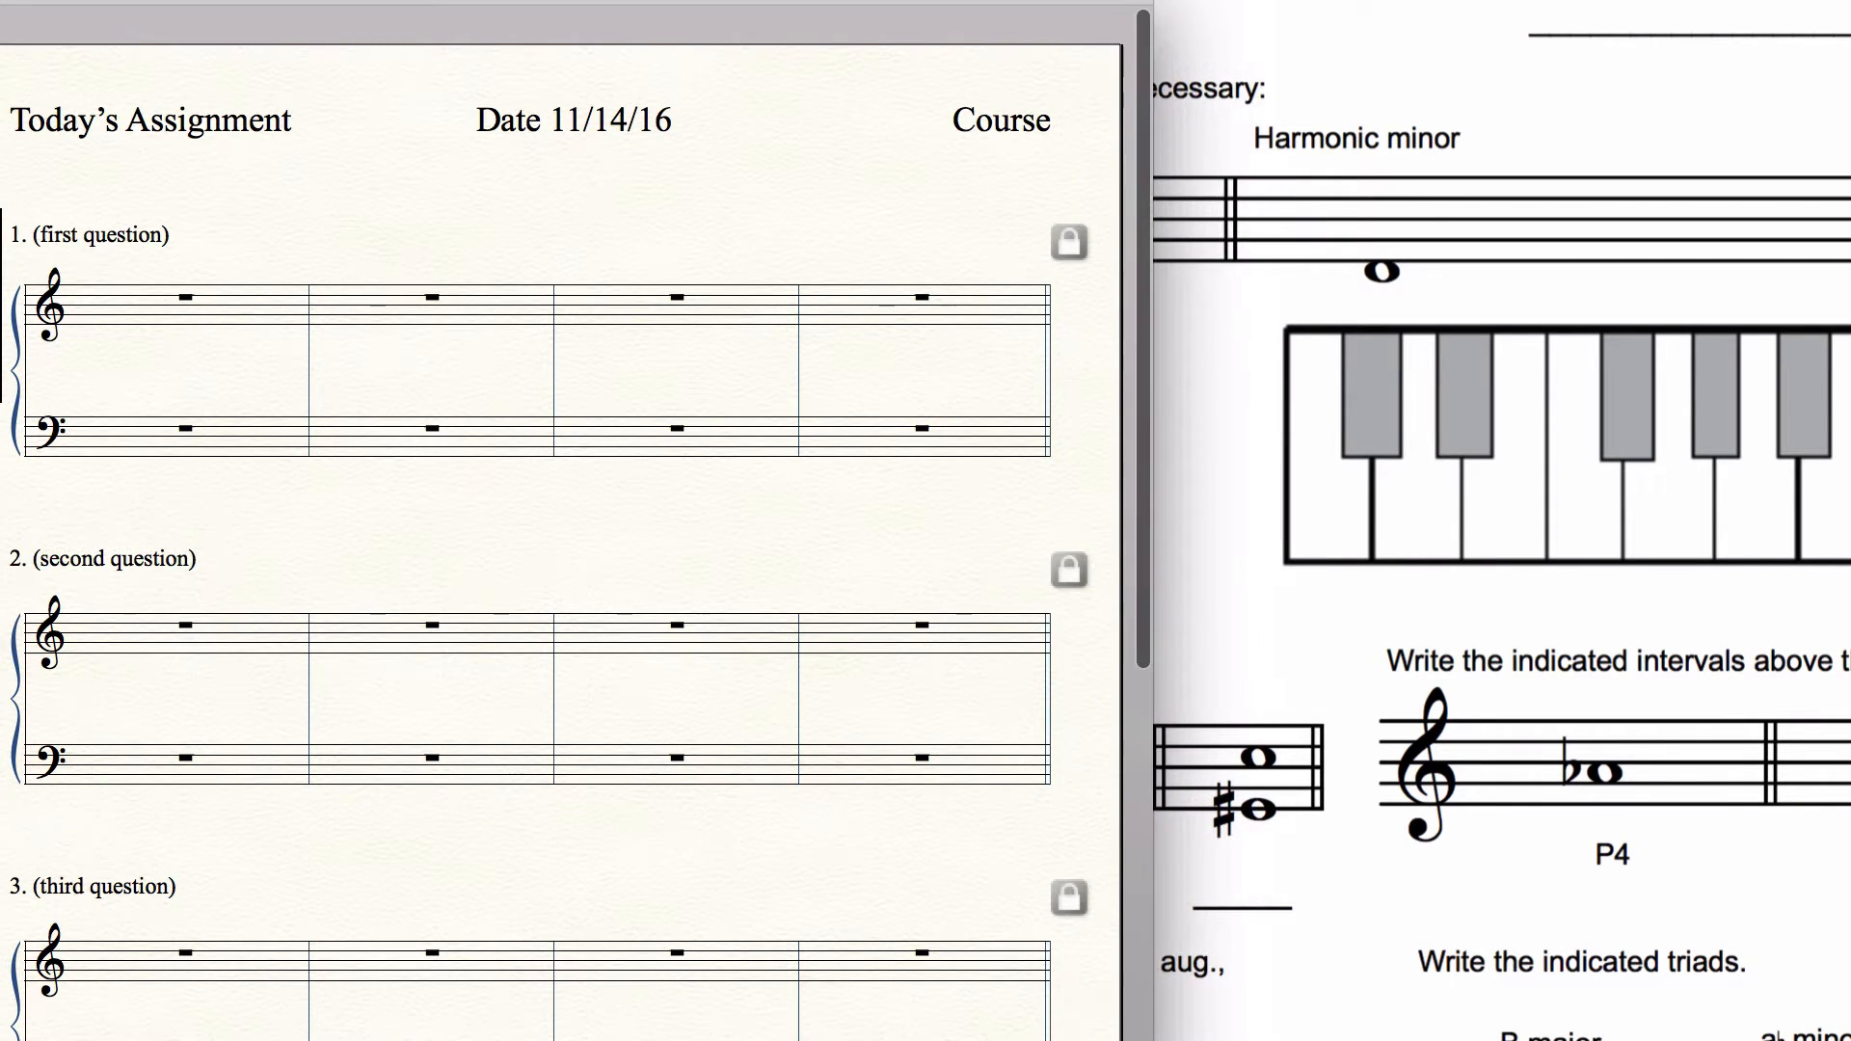
# Step: Look over the template's numbered four-measure question systems and the neighbouring page
pyautogui.scroll(-5, 579, 425)
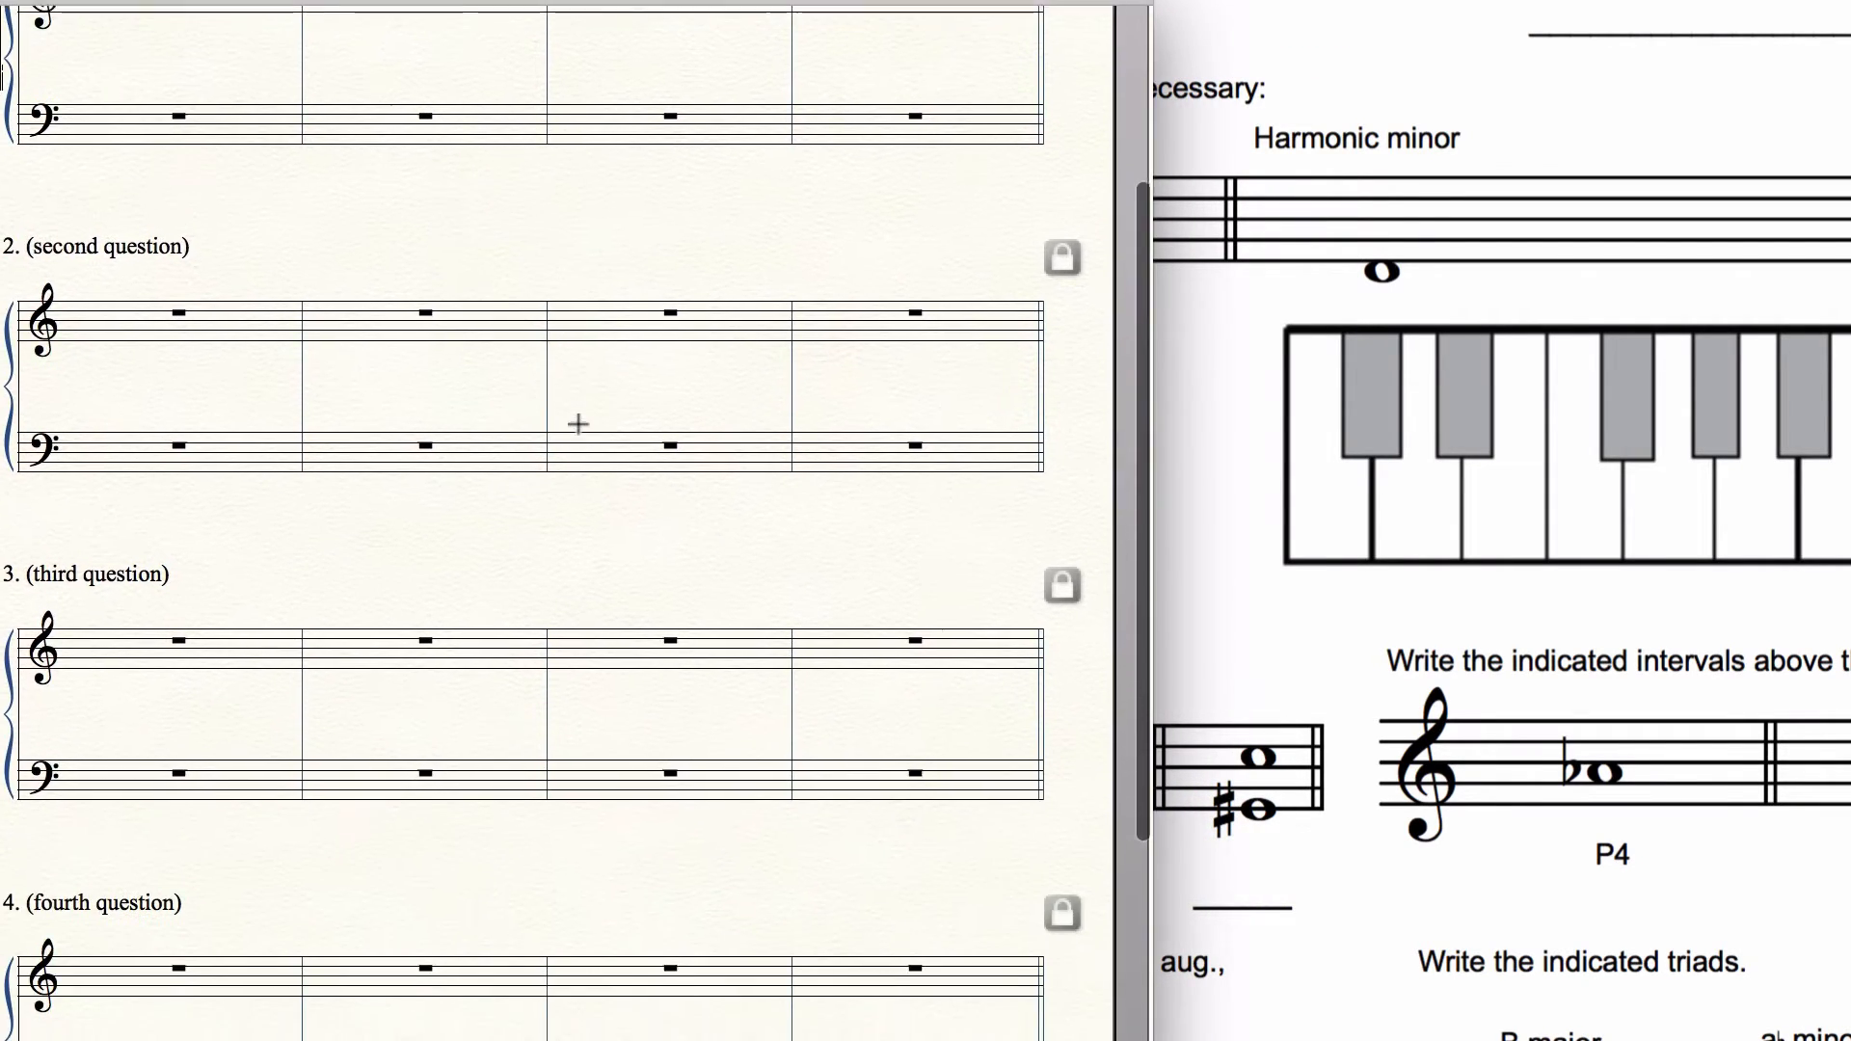
pyautogui.scroll(-6, 579, 424)
pyautogui.scroll(5, 578, 424)
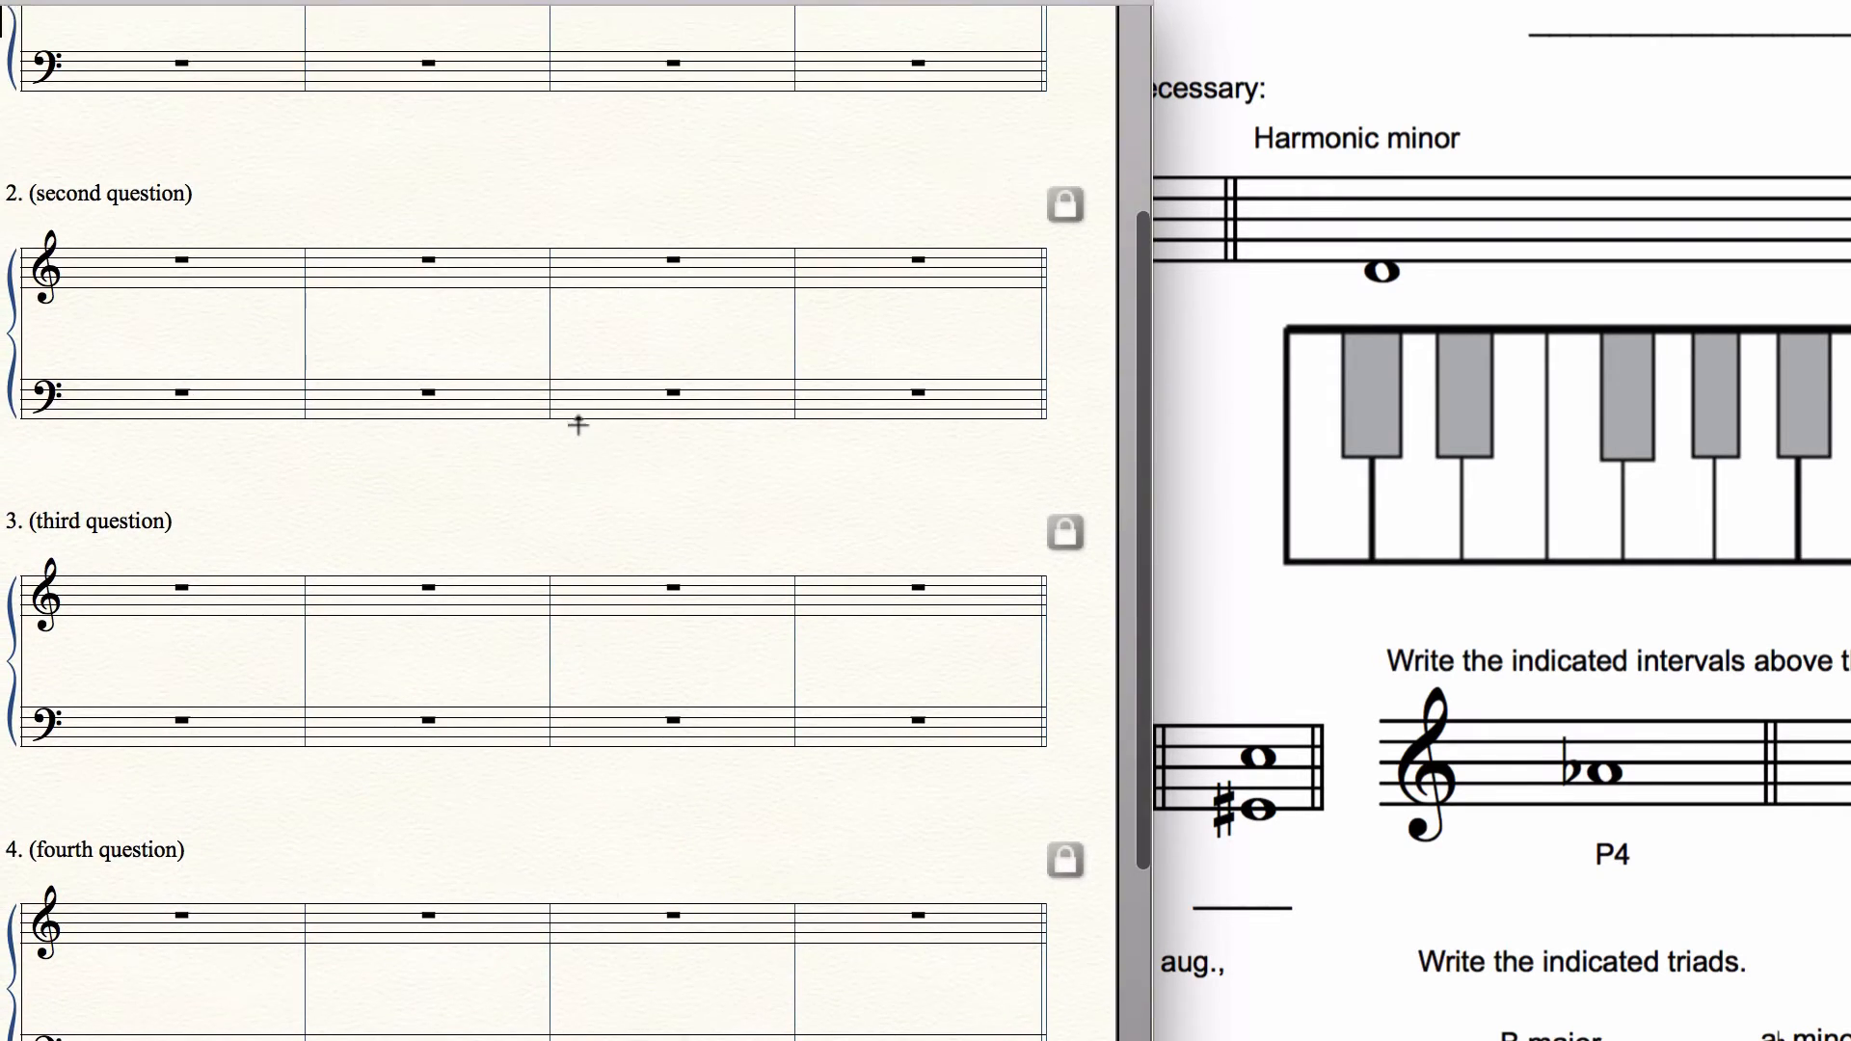
pyautogui.hscroll(20, 578, 425)
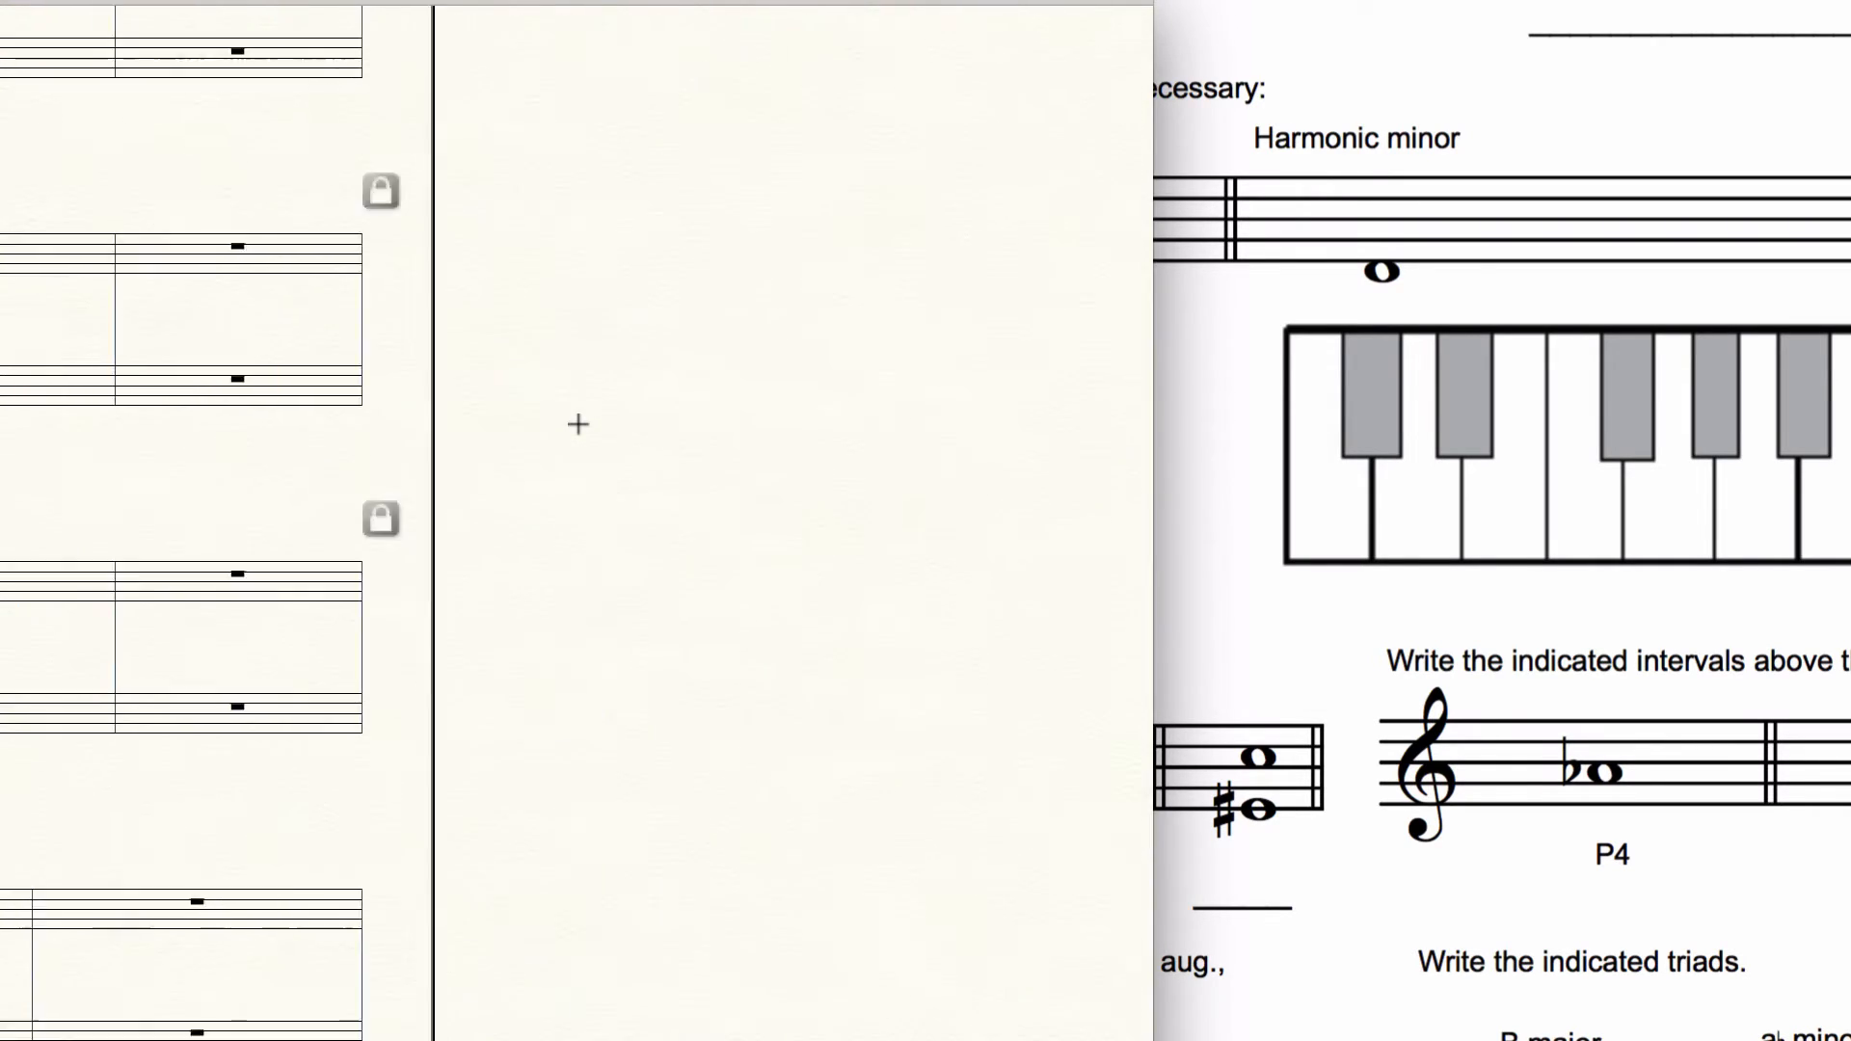
pyautogui.hscroll(-20, 578, 424)
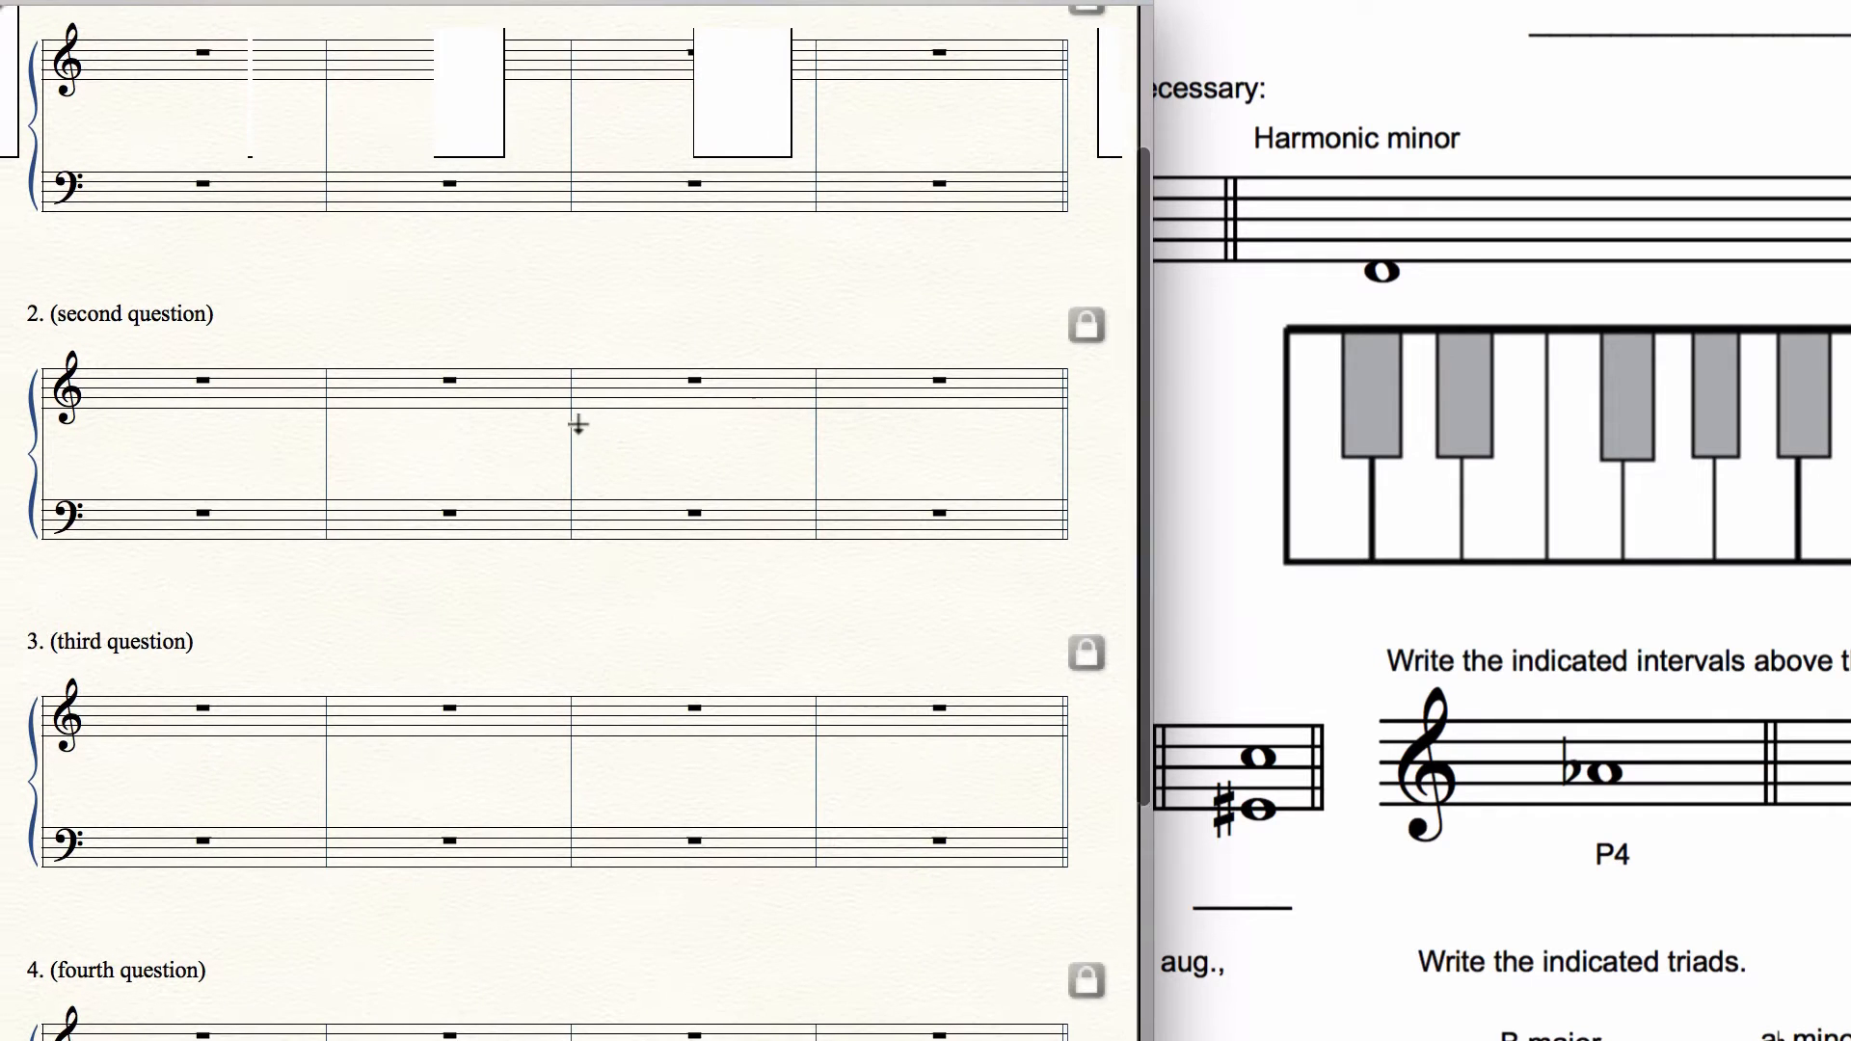
pyautogui.hscroll(2, 579, 424)
pyautogui.scroll(-4, 579, 425)
pyautogui.scroll(5, 578, 424)
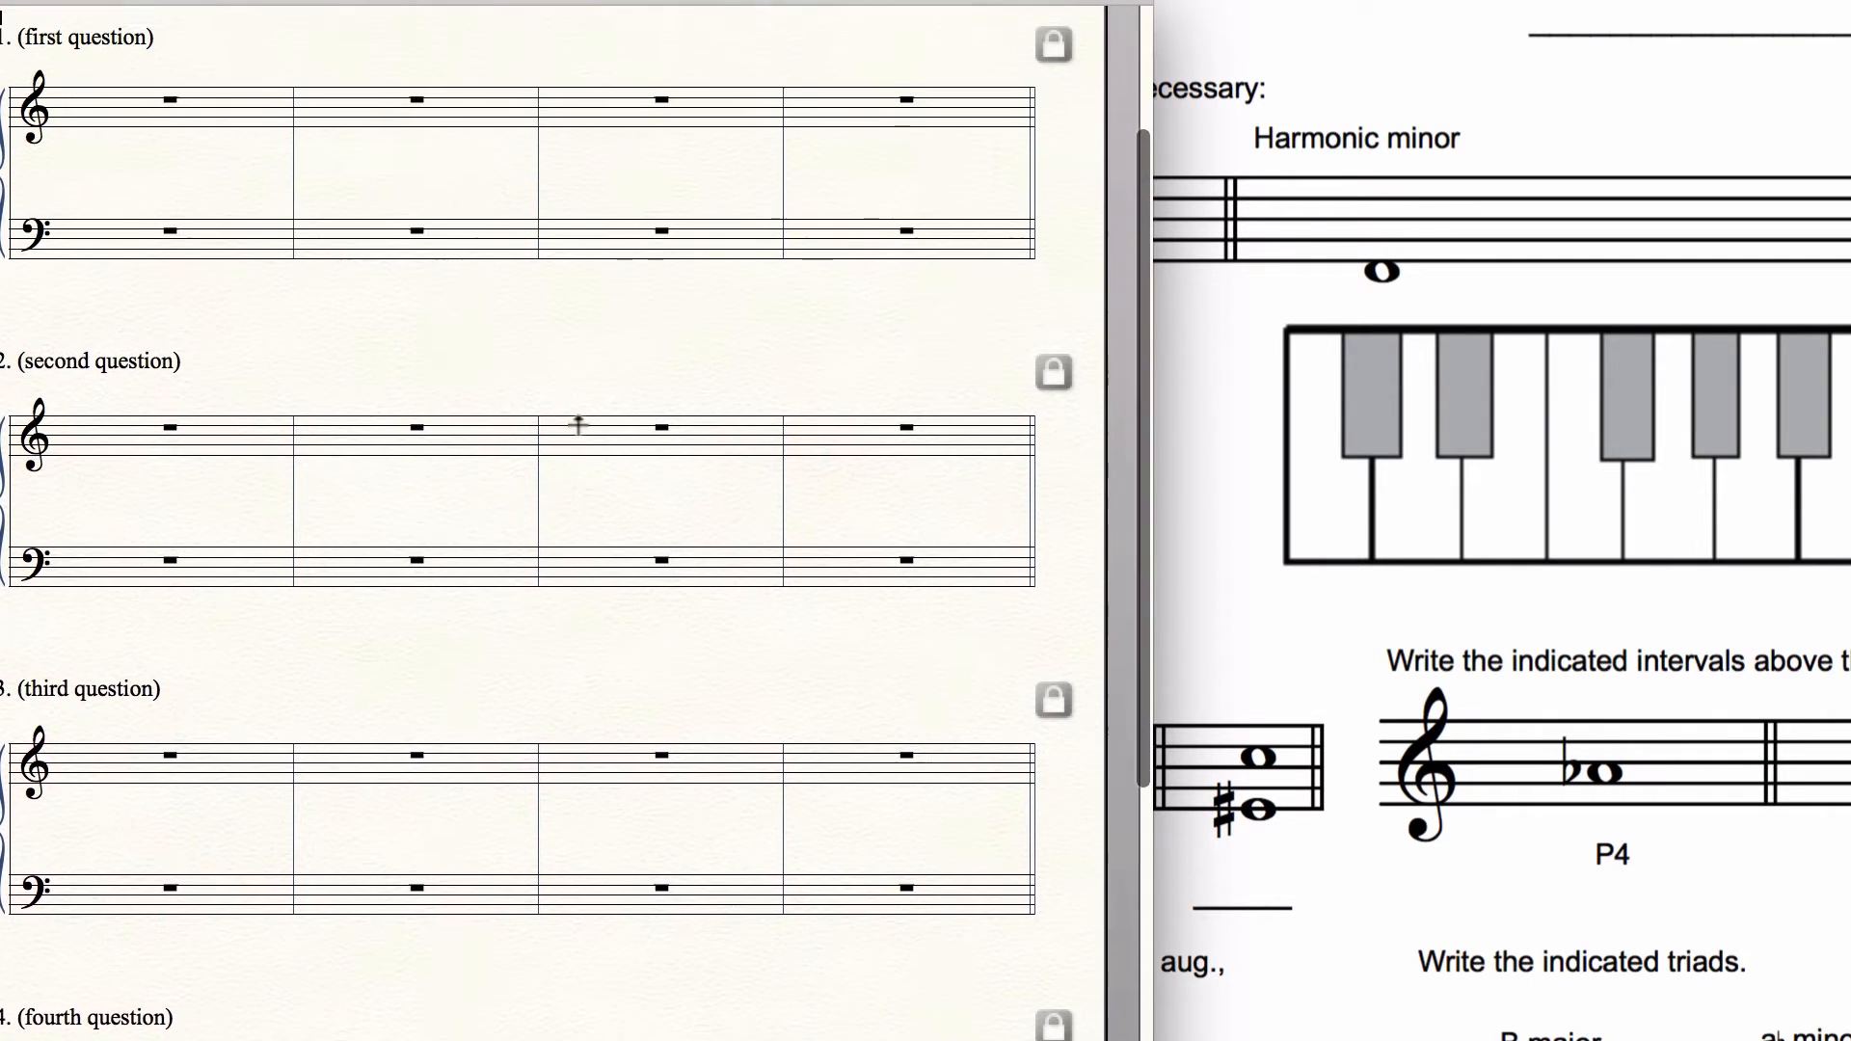
pyautogui.scroll(3, 579, 425)
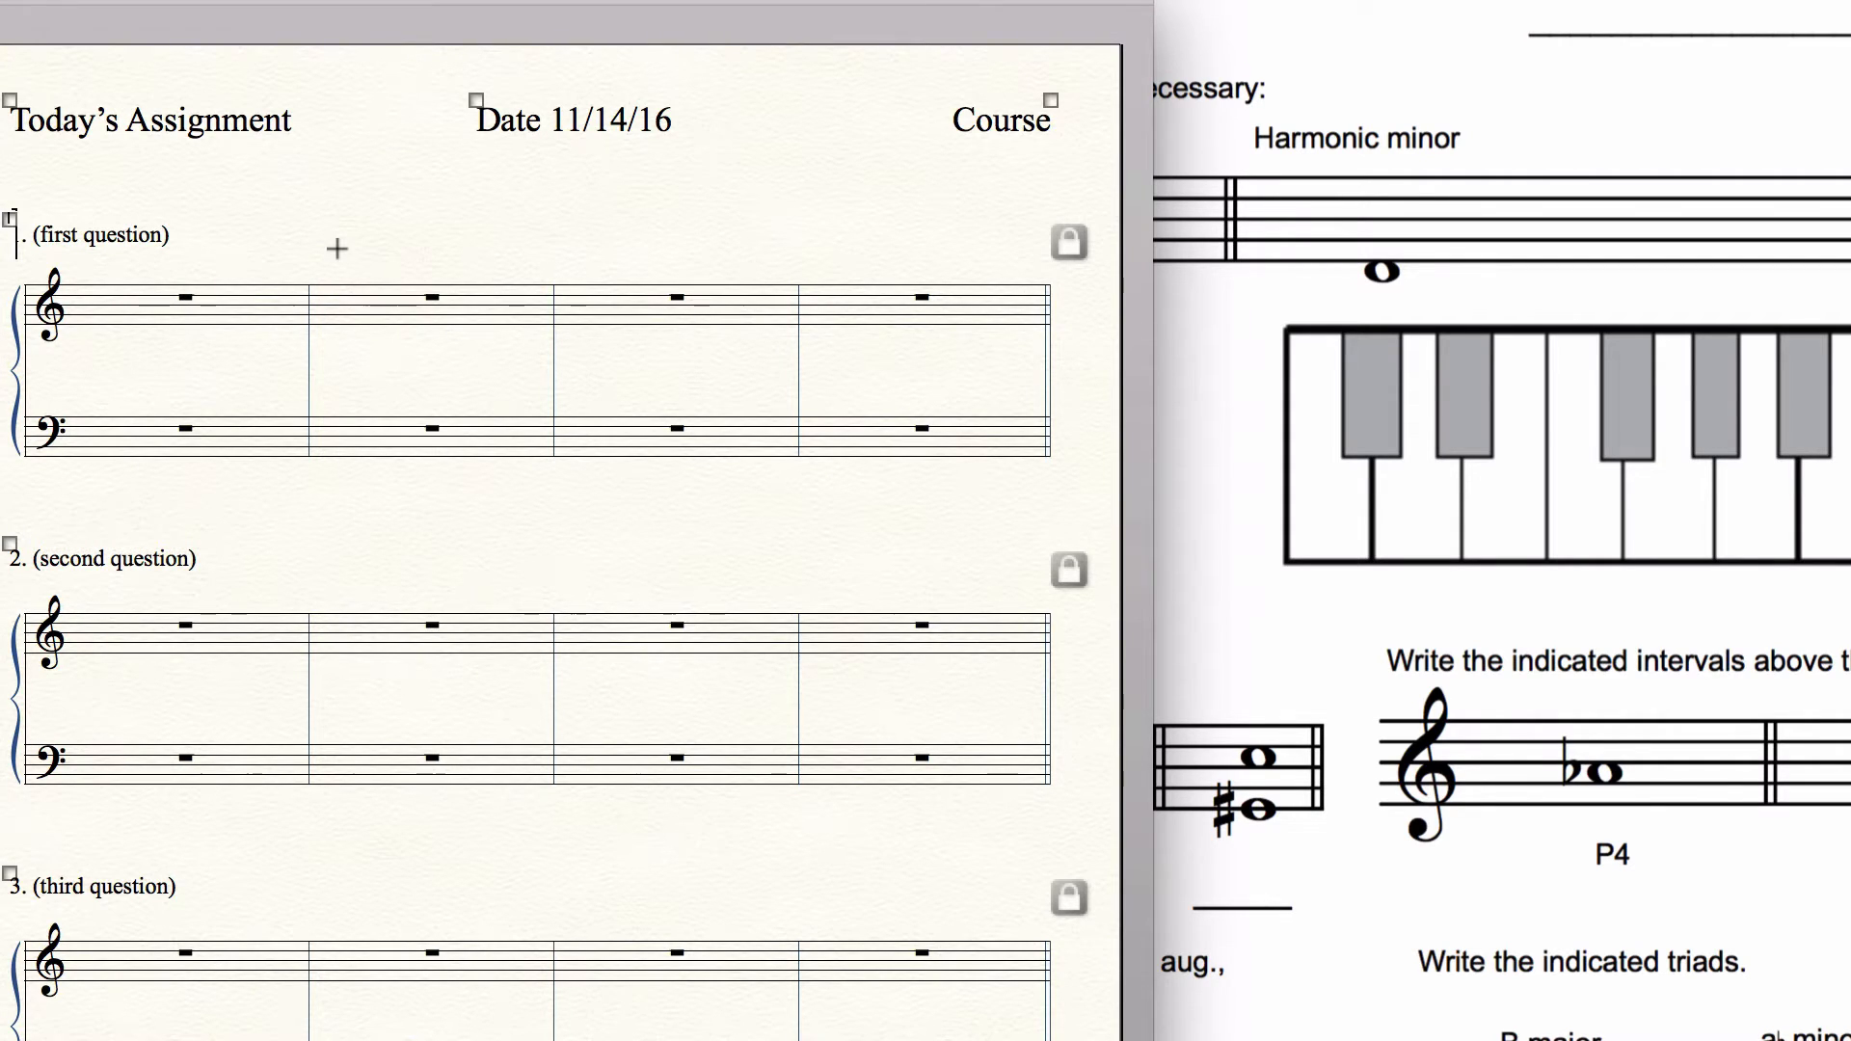
# Step: Delete the date text block from the page header
pyautogui.moveTo(476, 90); pyautogui.dragTo(476, 89)
pyautogui.press('Delete')
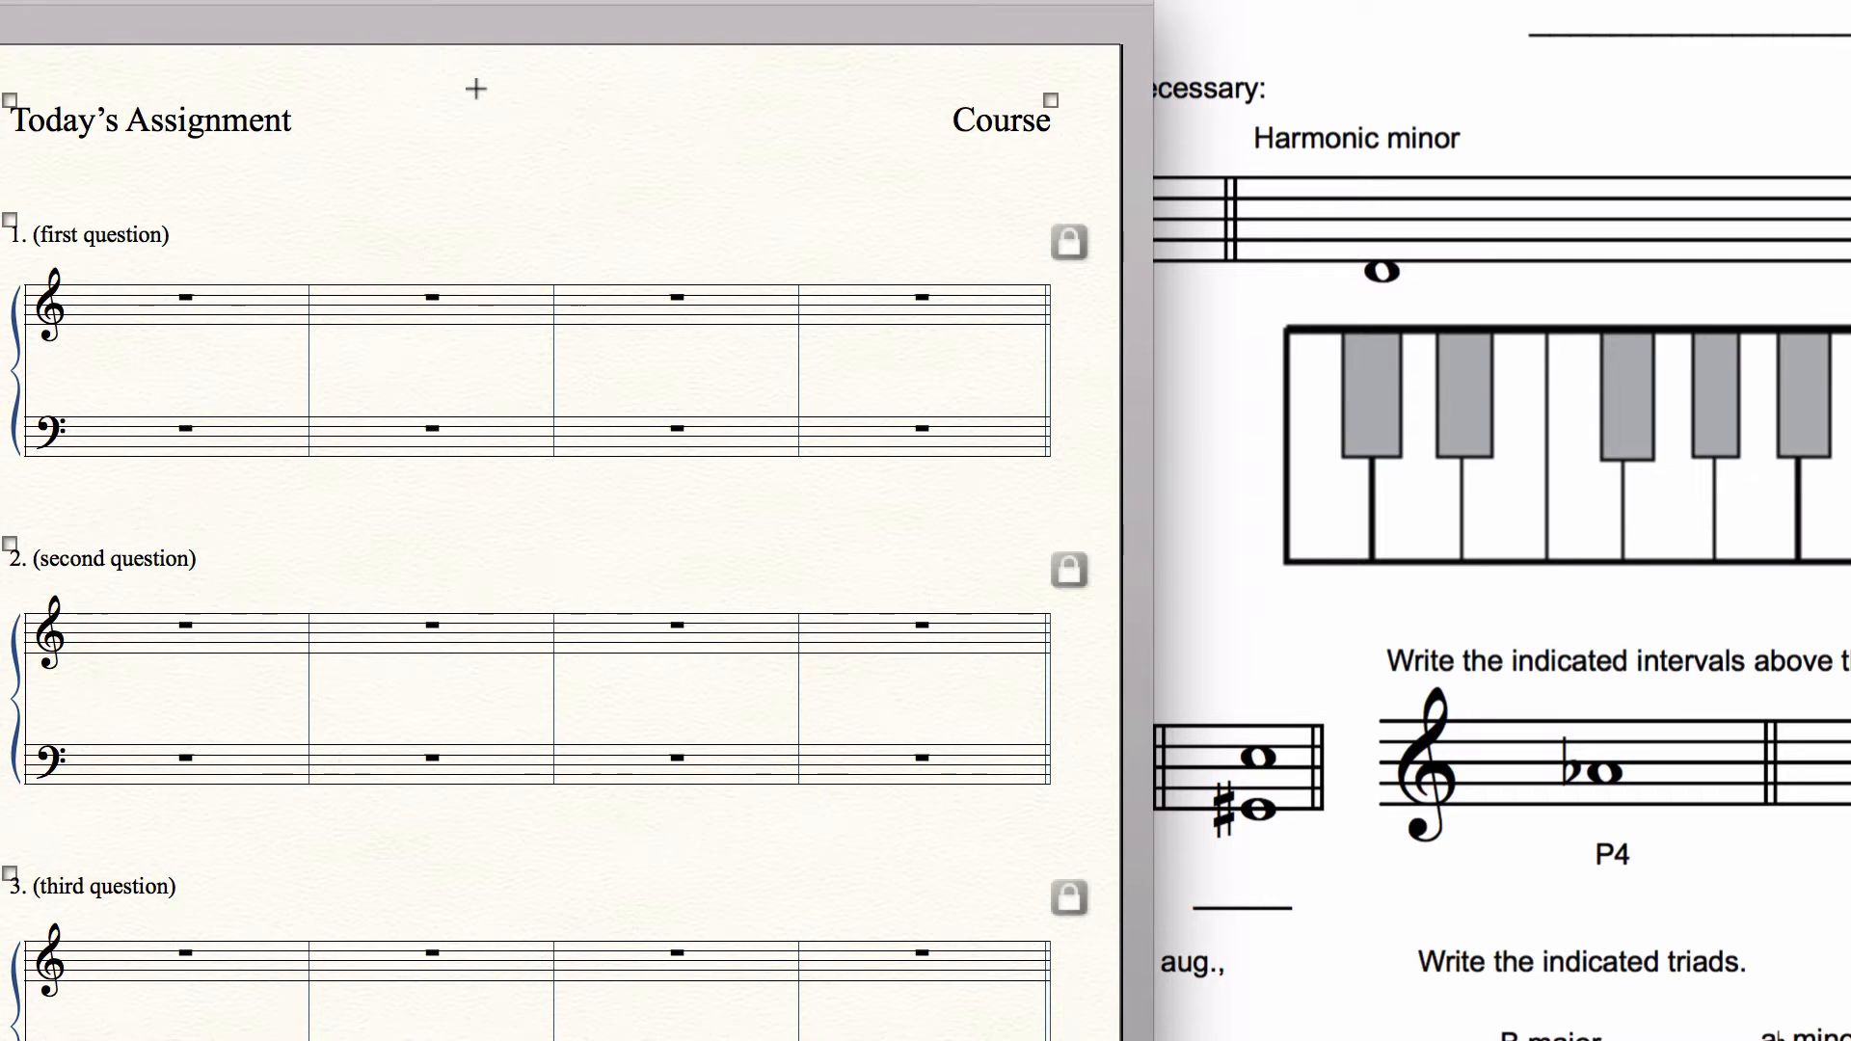
pyautogui.click(1332, 242)
# Step: Replace the "Today's Assignment" heading text with "Theory Placement Exam"
pyautogui.click(10, 101)
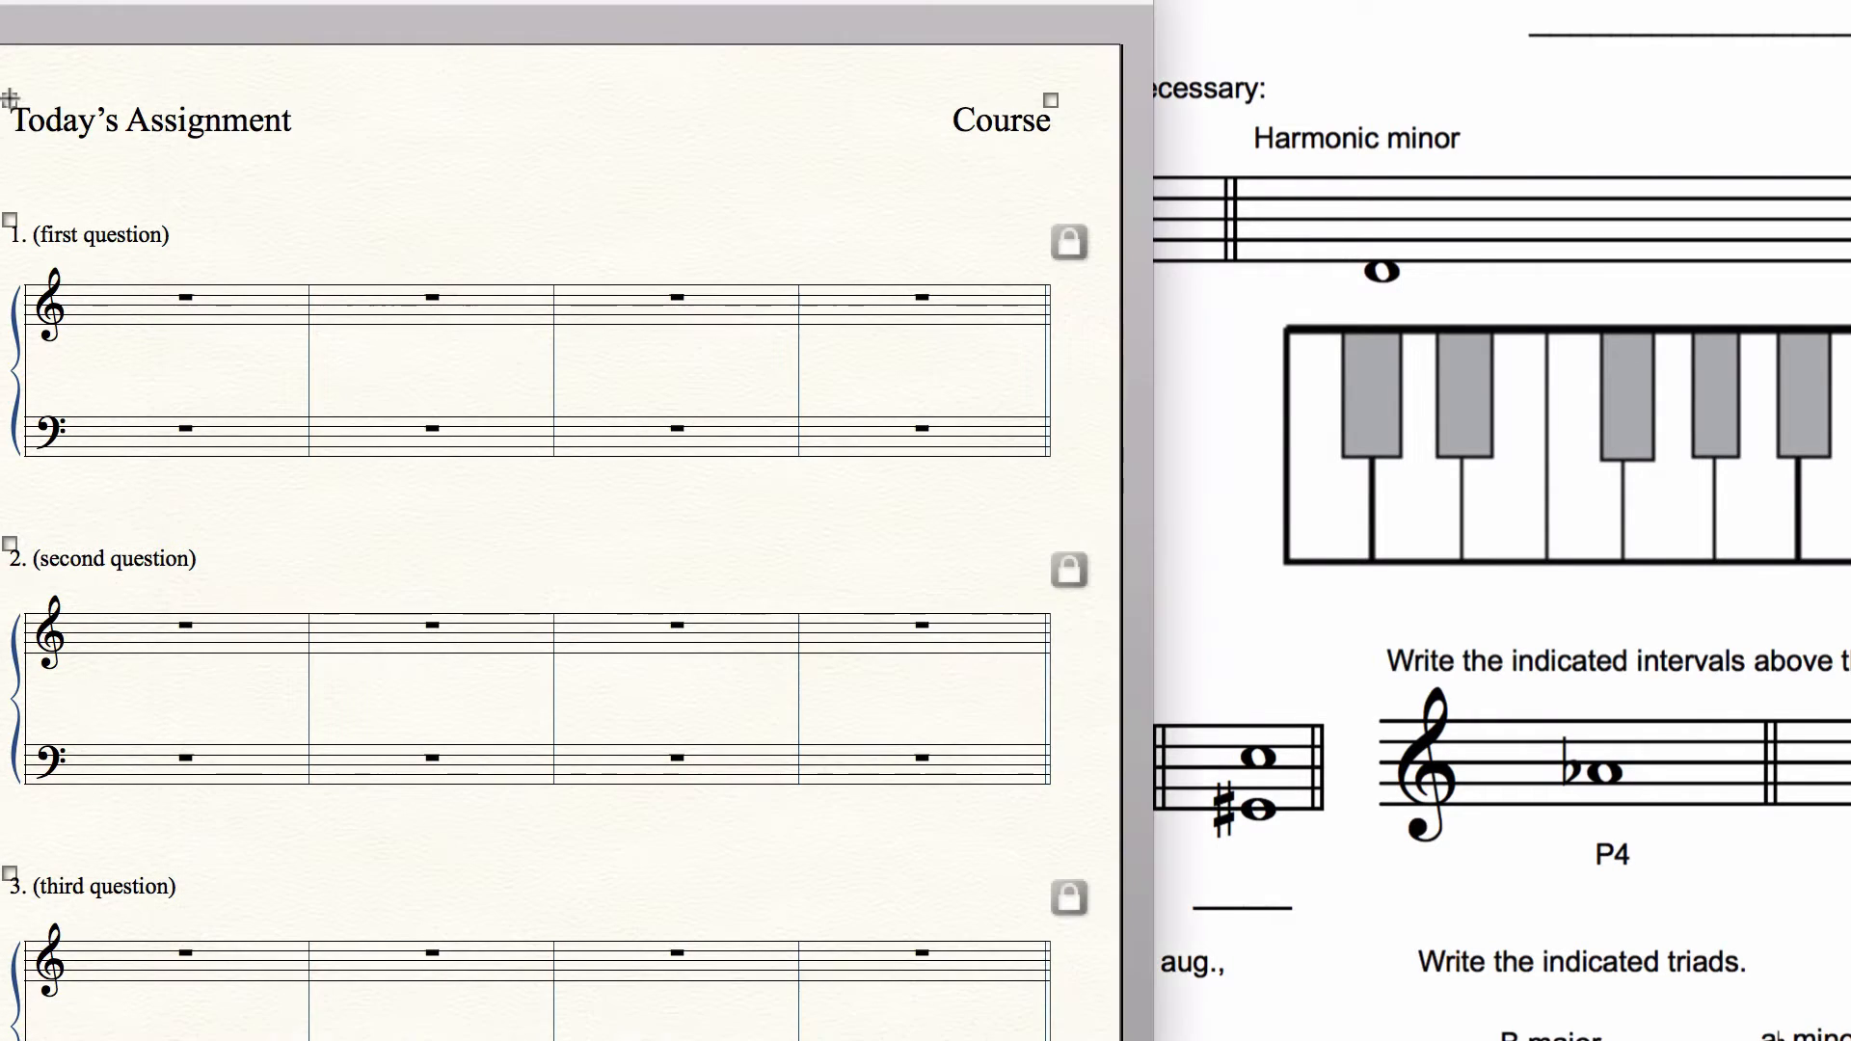
pyautogui.rightClick(9, 99)
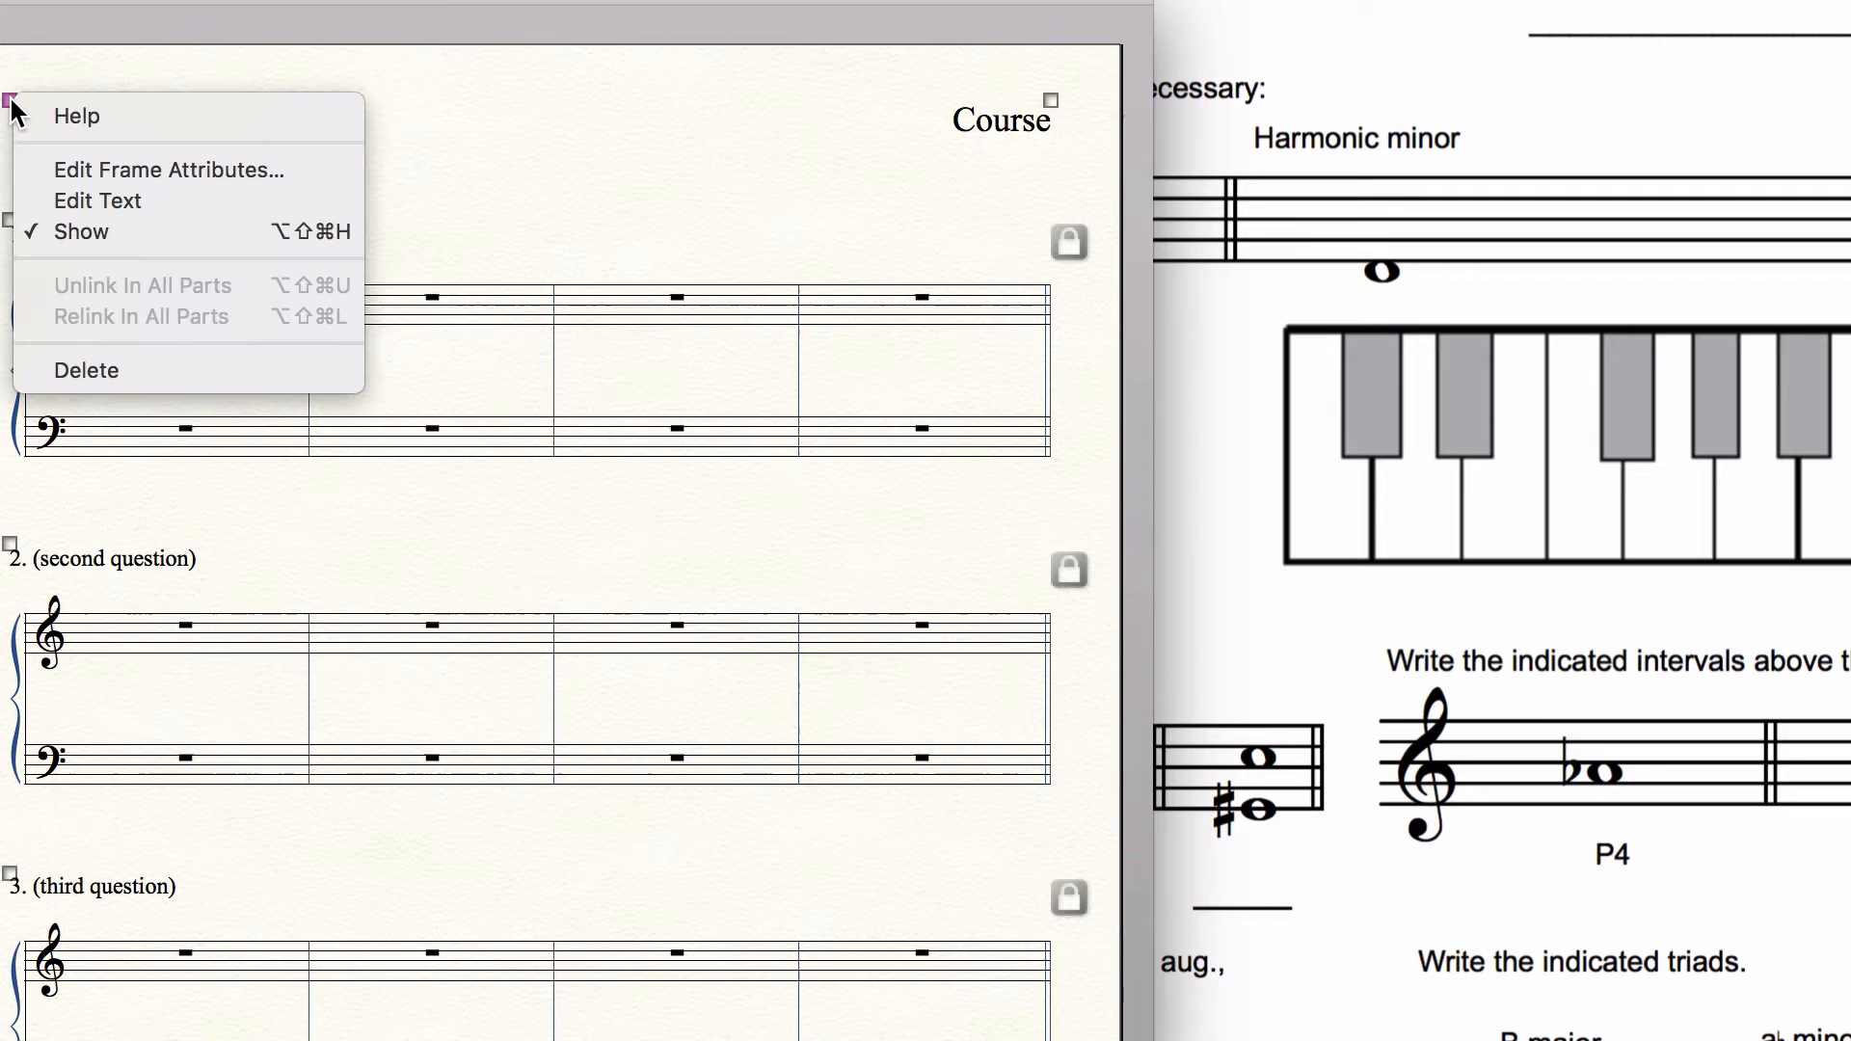
pyautogui.click(31, 201)
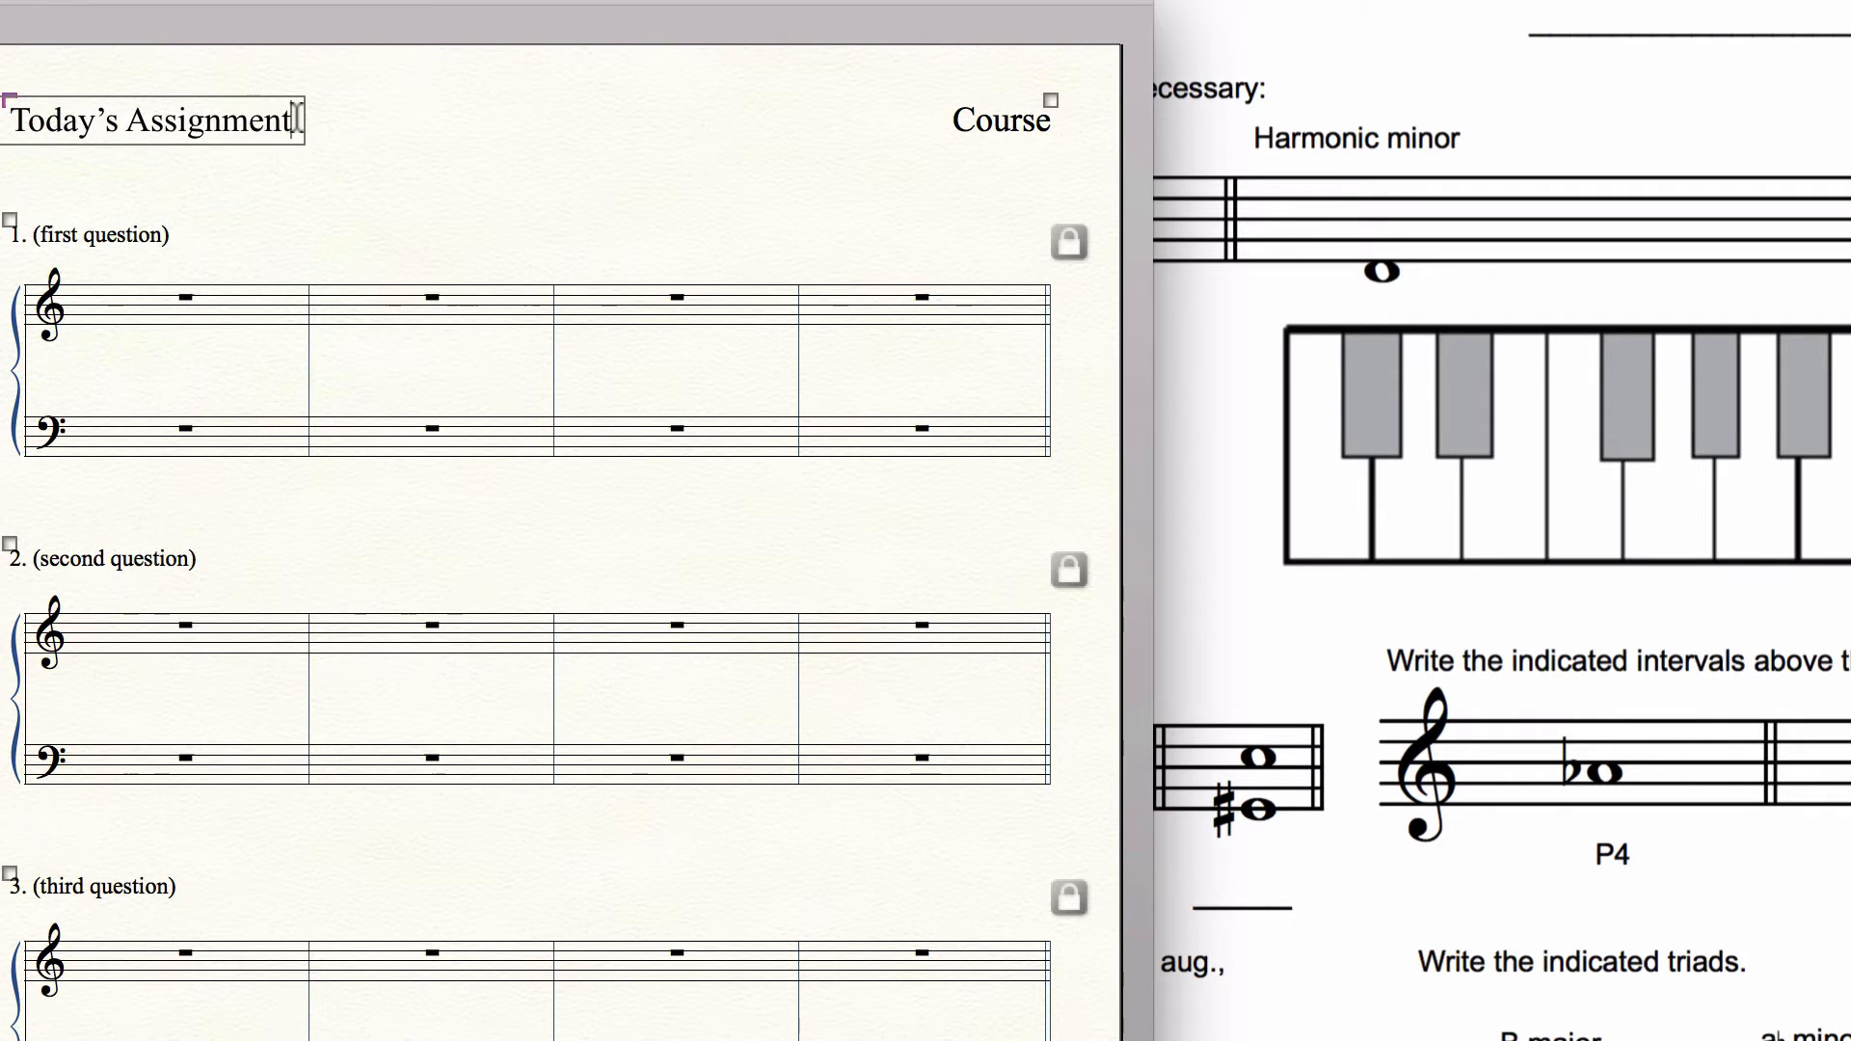
pyautogui.press('super+a')
pyautogui.write('Theory ')
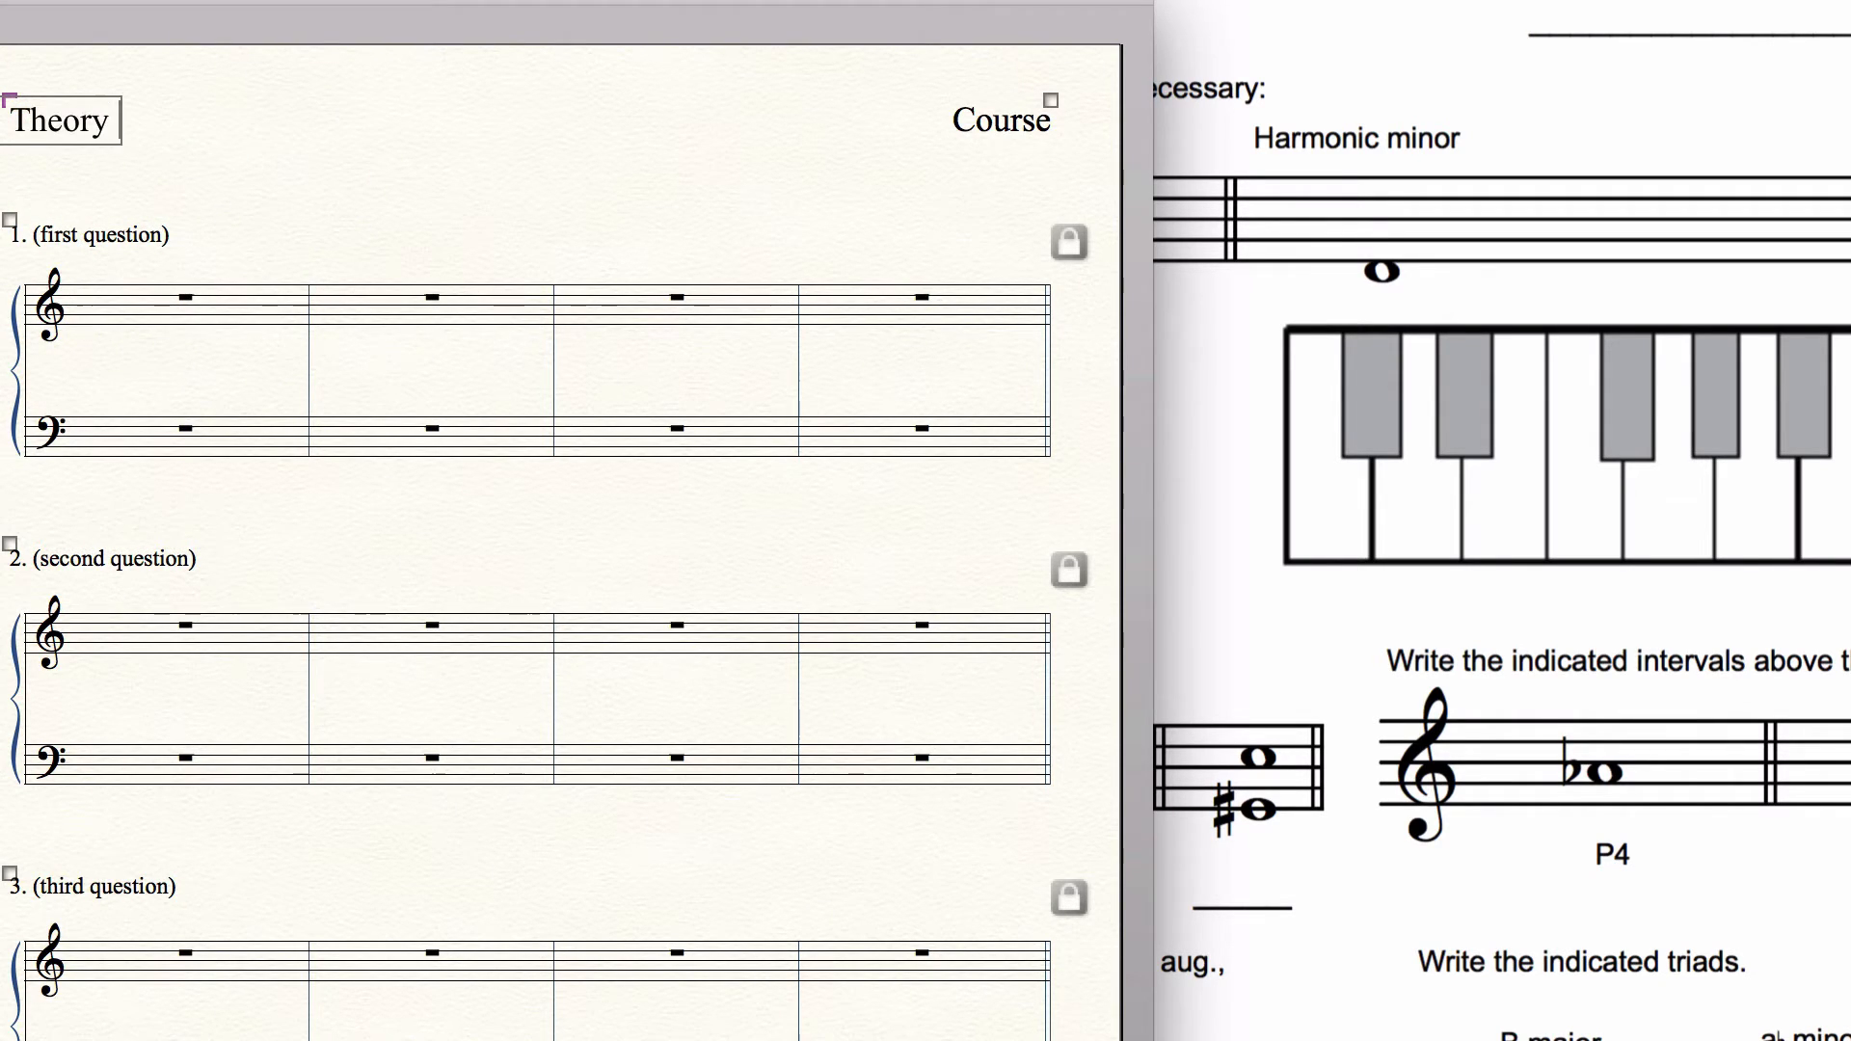
pyautogui.write('Placement Exa')
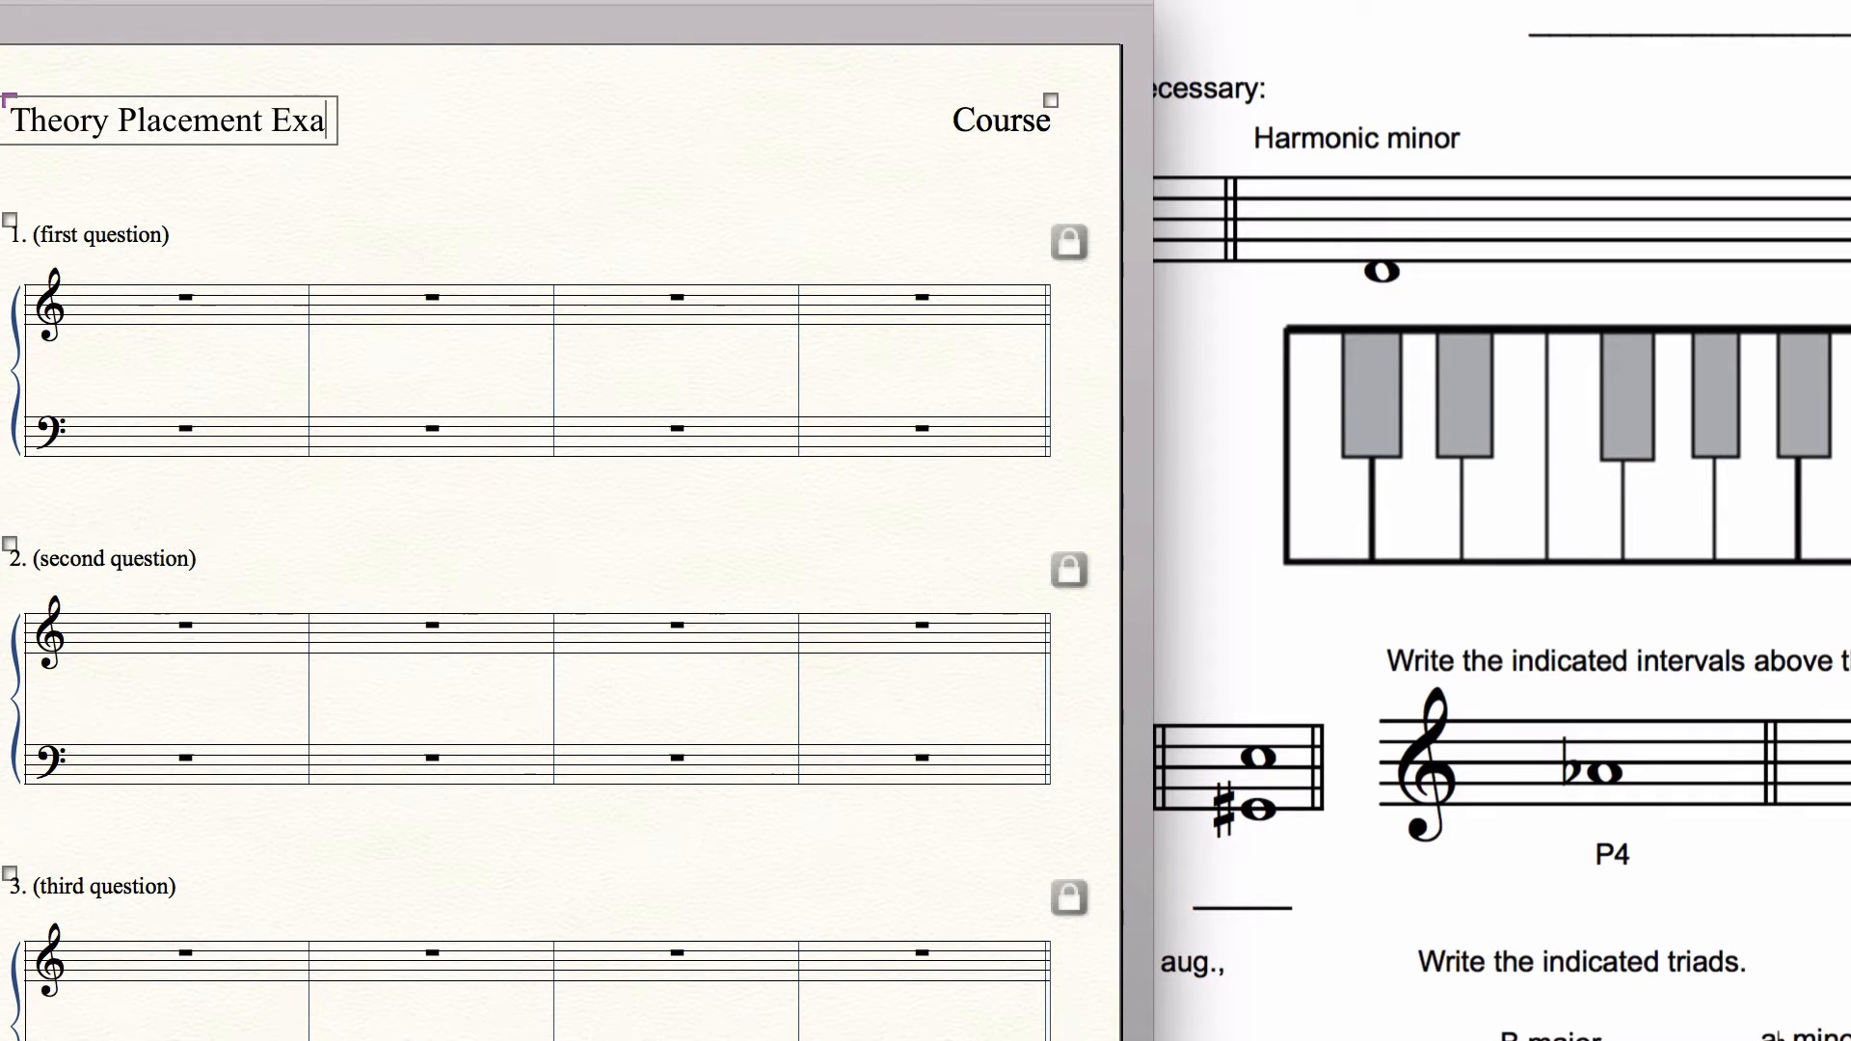
pyautogui.write('ma')
pyautogui.press('BackSpace')
# Step: Set the font of the "Theory Placement Exam" heading to Arial
pyautogui.press('super+a')
pyautogui.click(1001, 0)
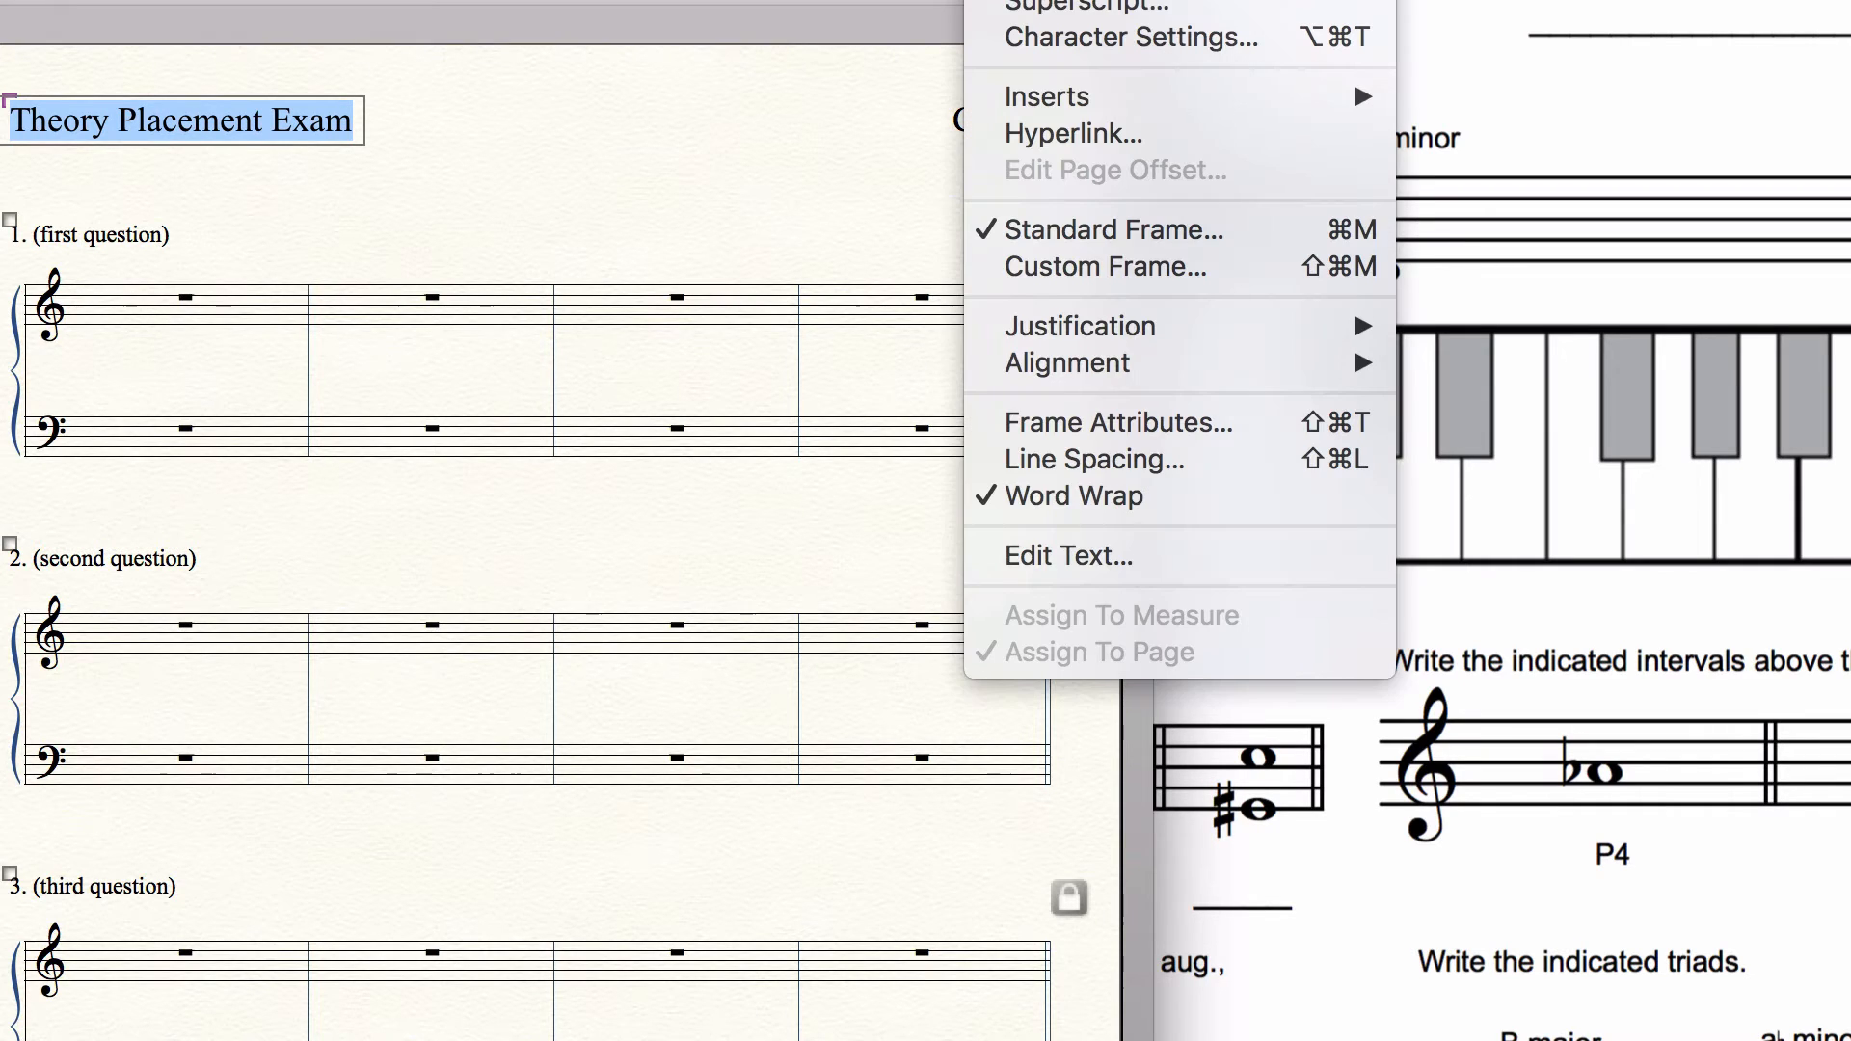
pyautogui.moveTo(1603, 599)
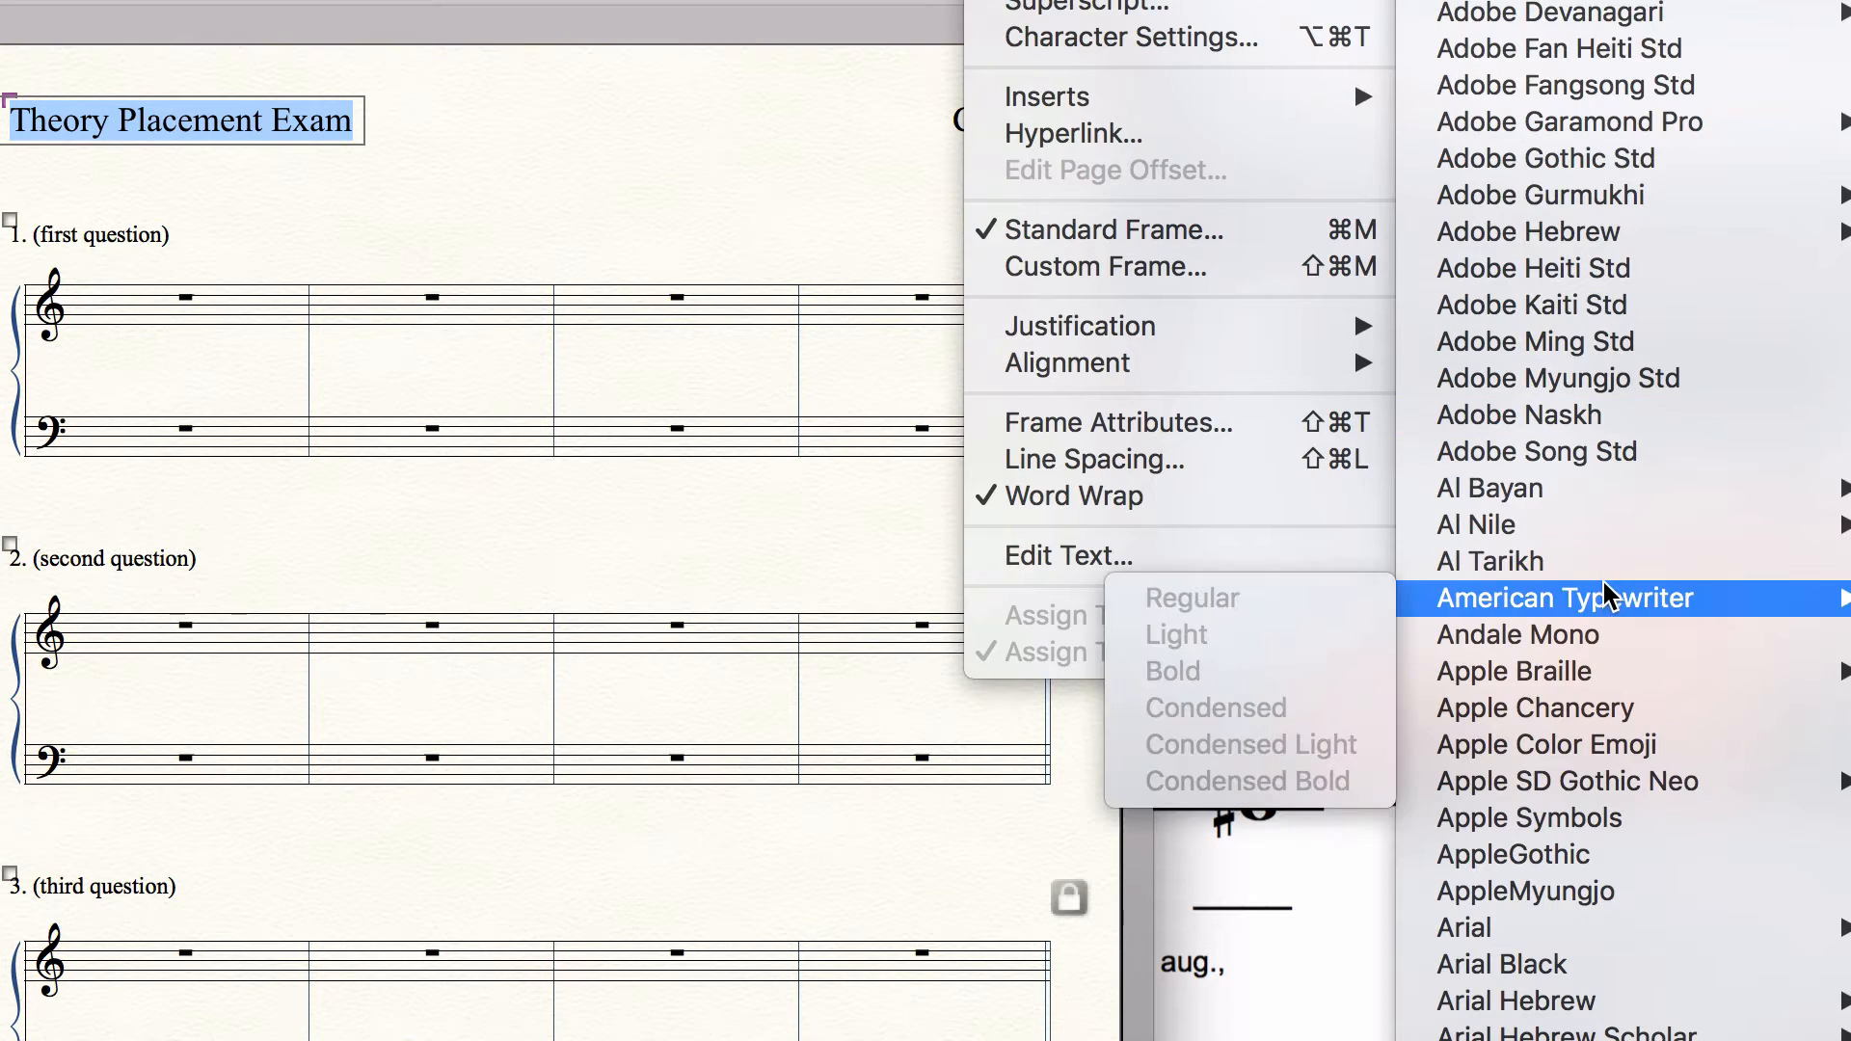
pyautogui.click(1475, 928)
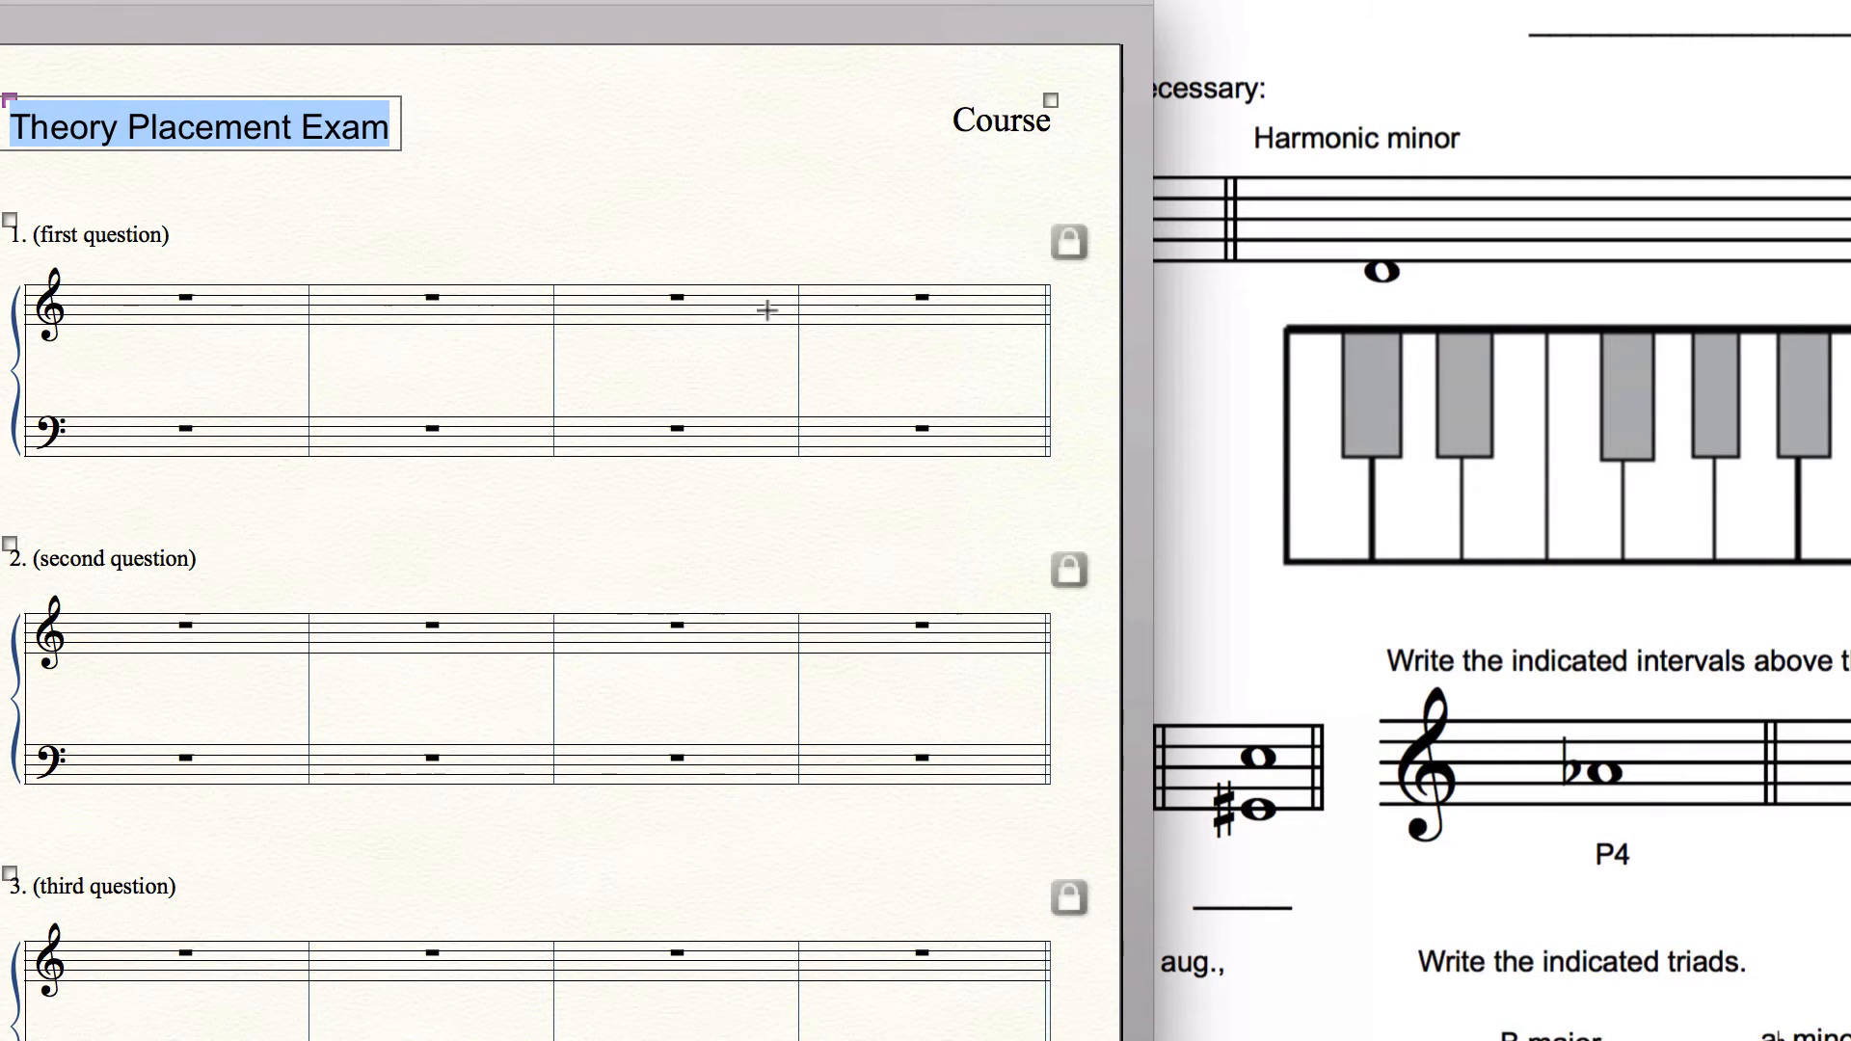
pyautogui.click(642, 174)
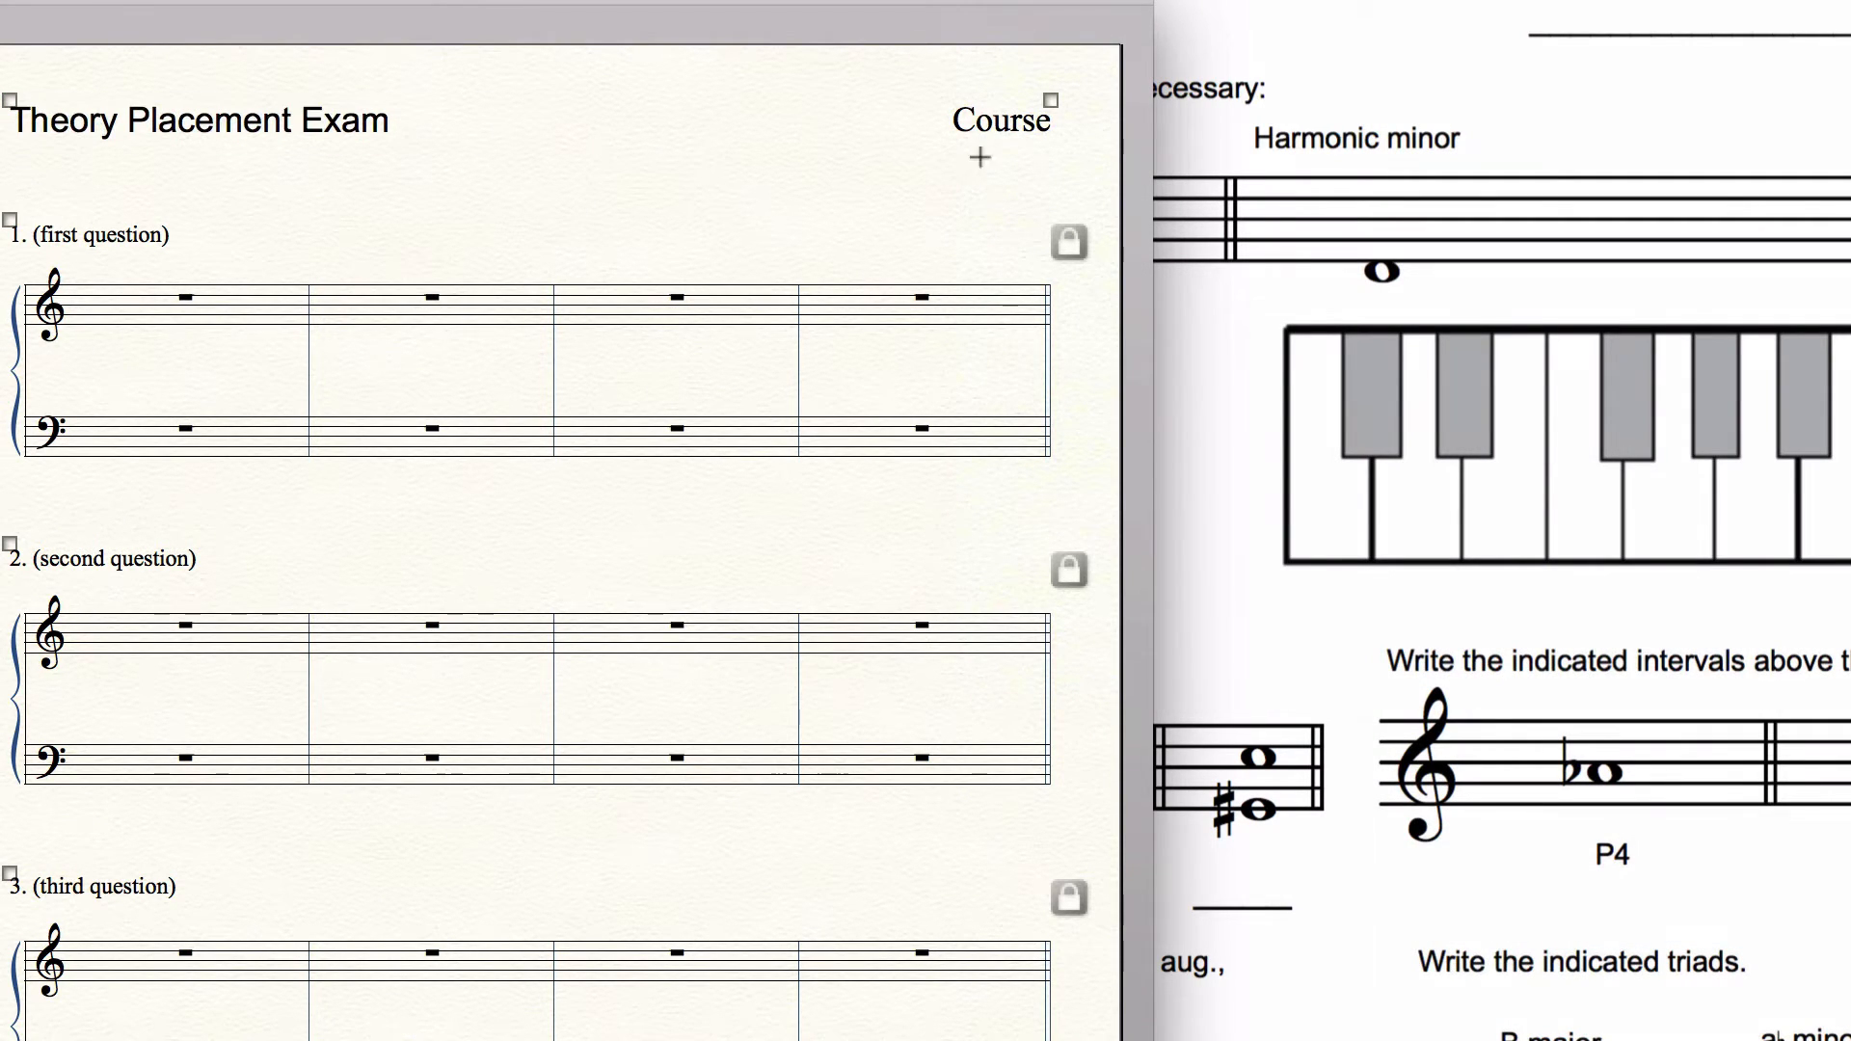
# Step: Replace the "Course" text in the page header with a block containing a blank underscore line and "Name" beneath it
pyautogui.click(1045, 98)
pyautogui.press('Delete')
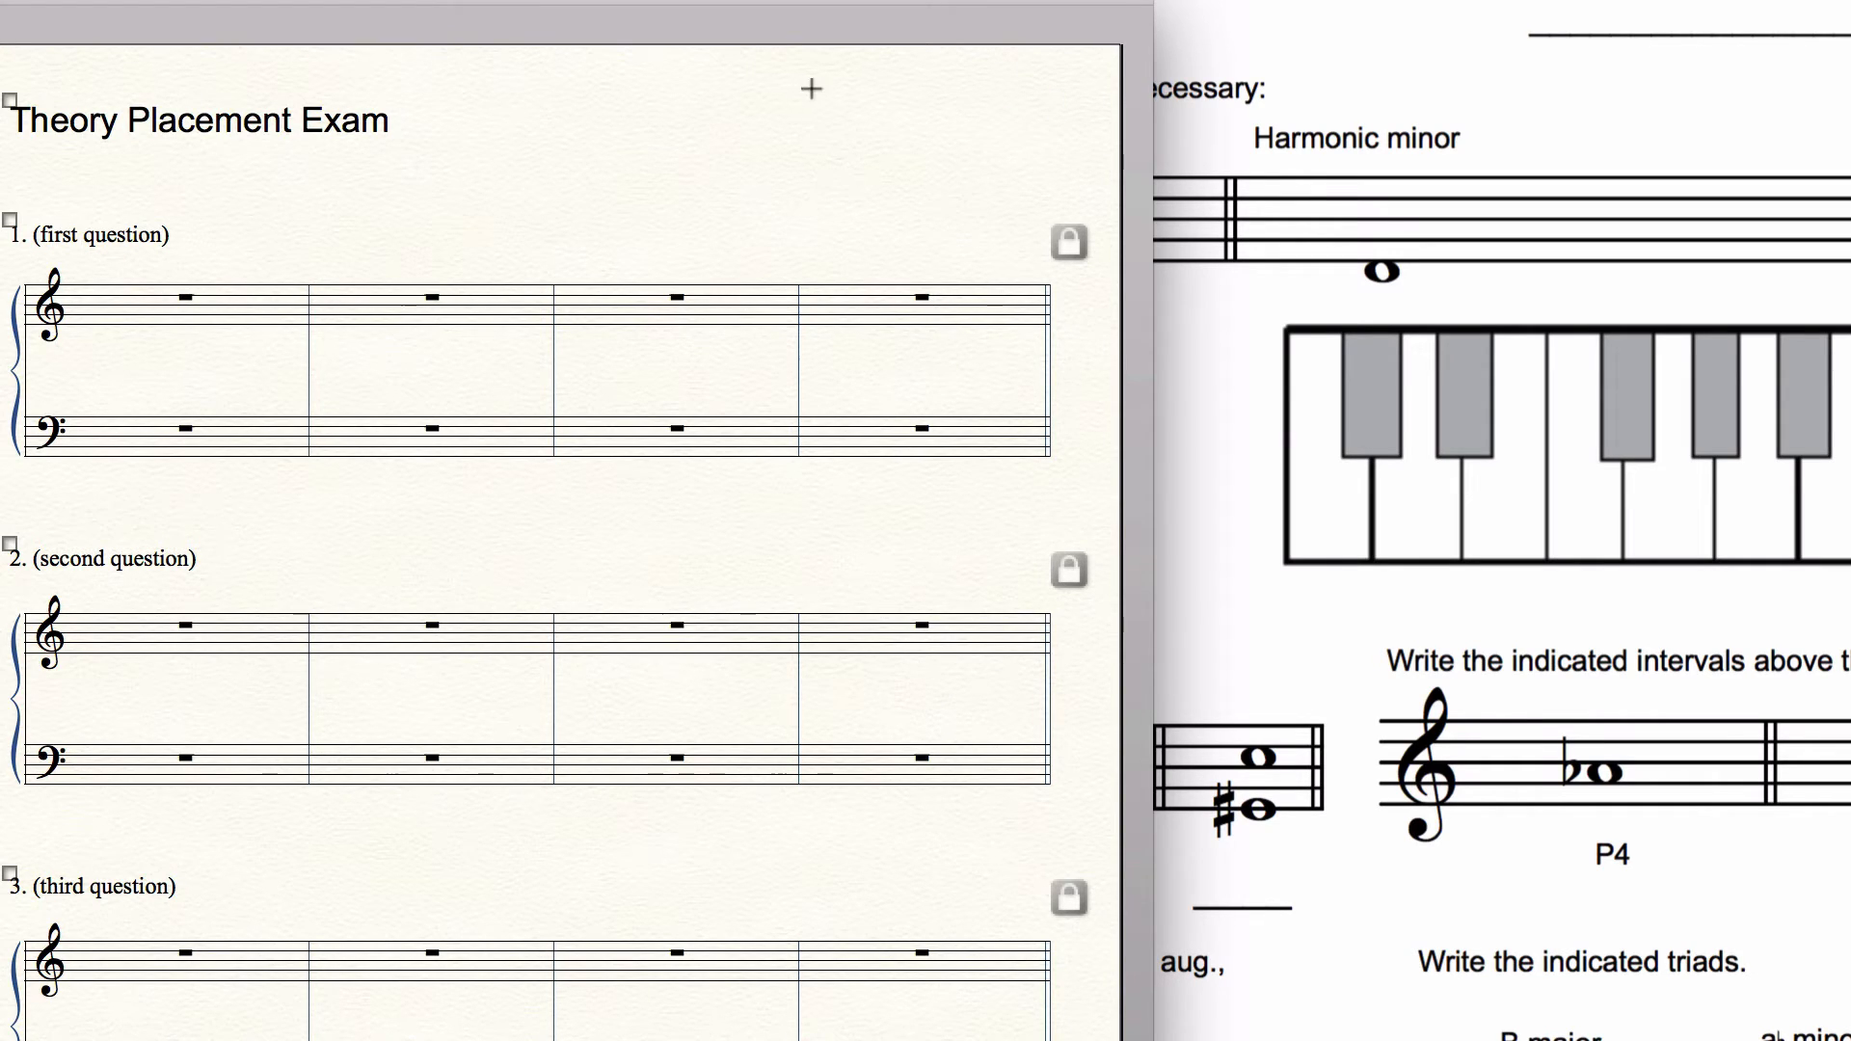
pyautogui.click(791, 108)
pyautogui.write('_____')
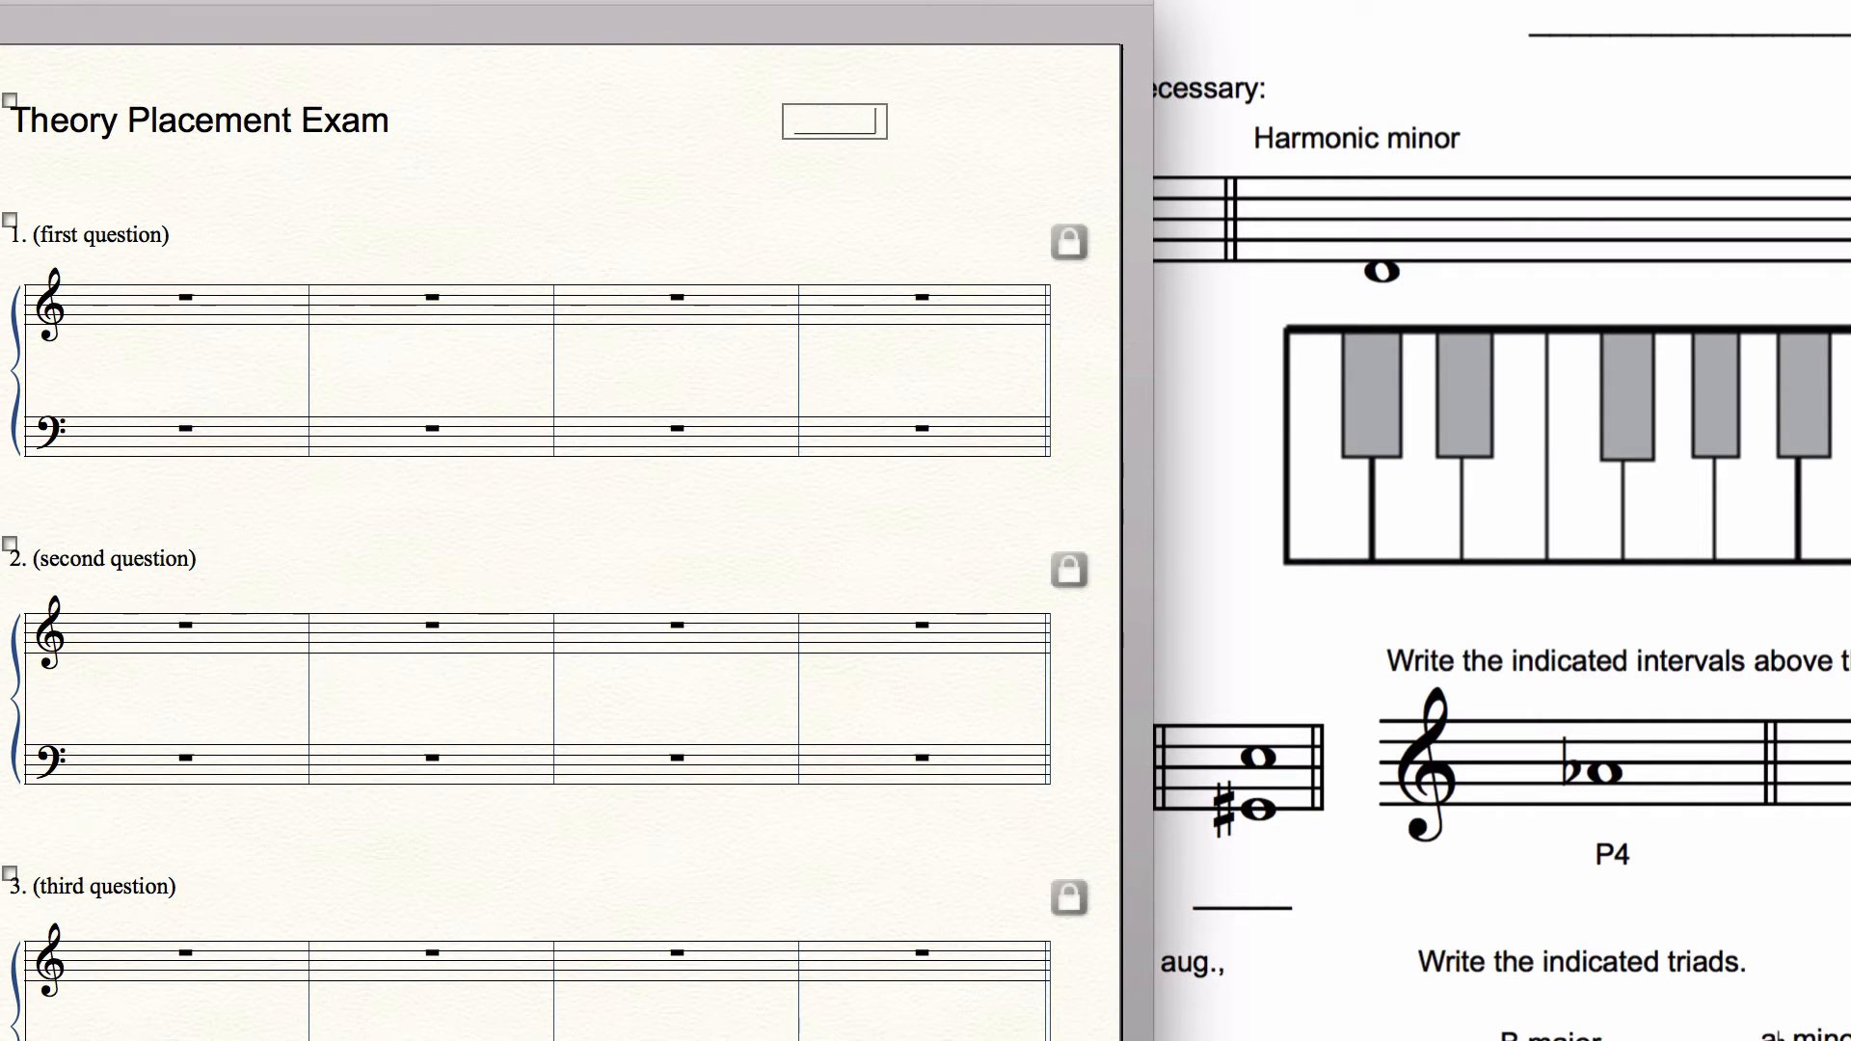
pyautogui.write('____________')
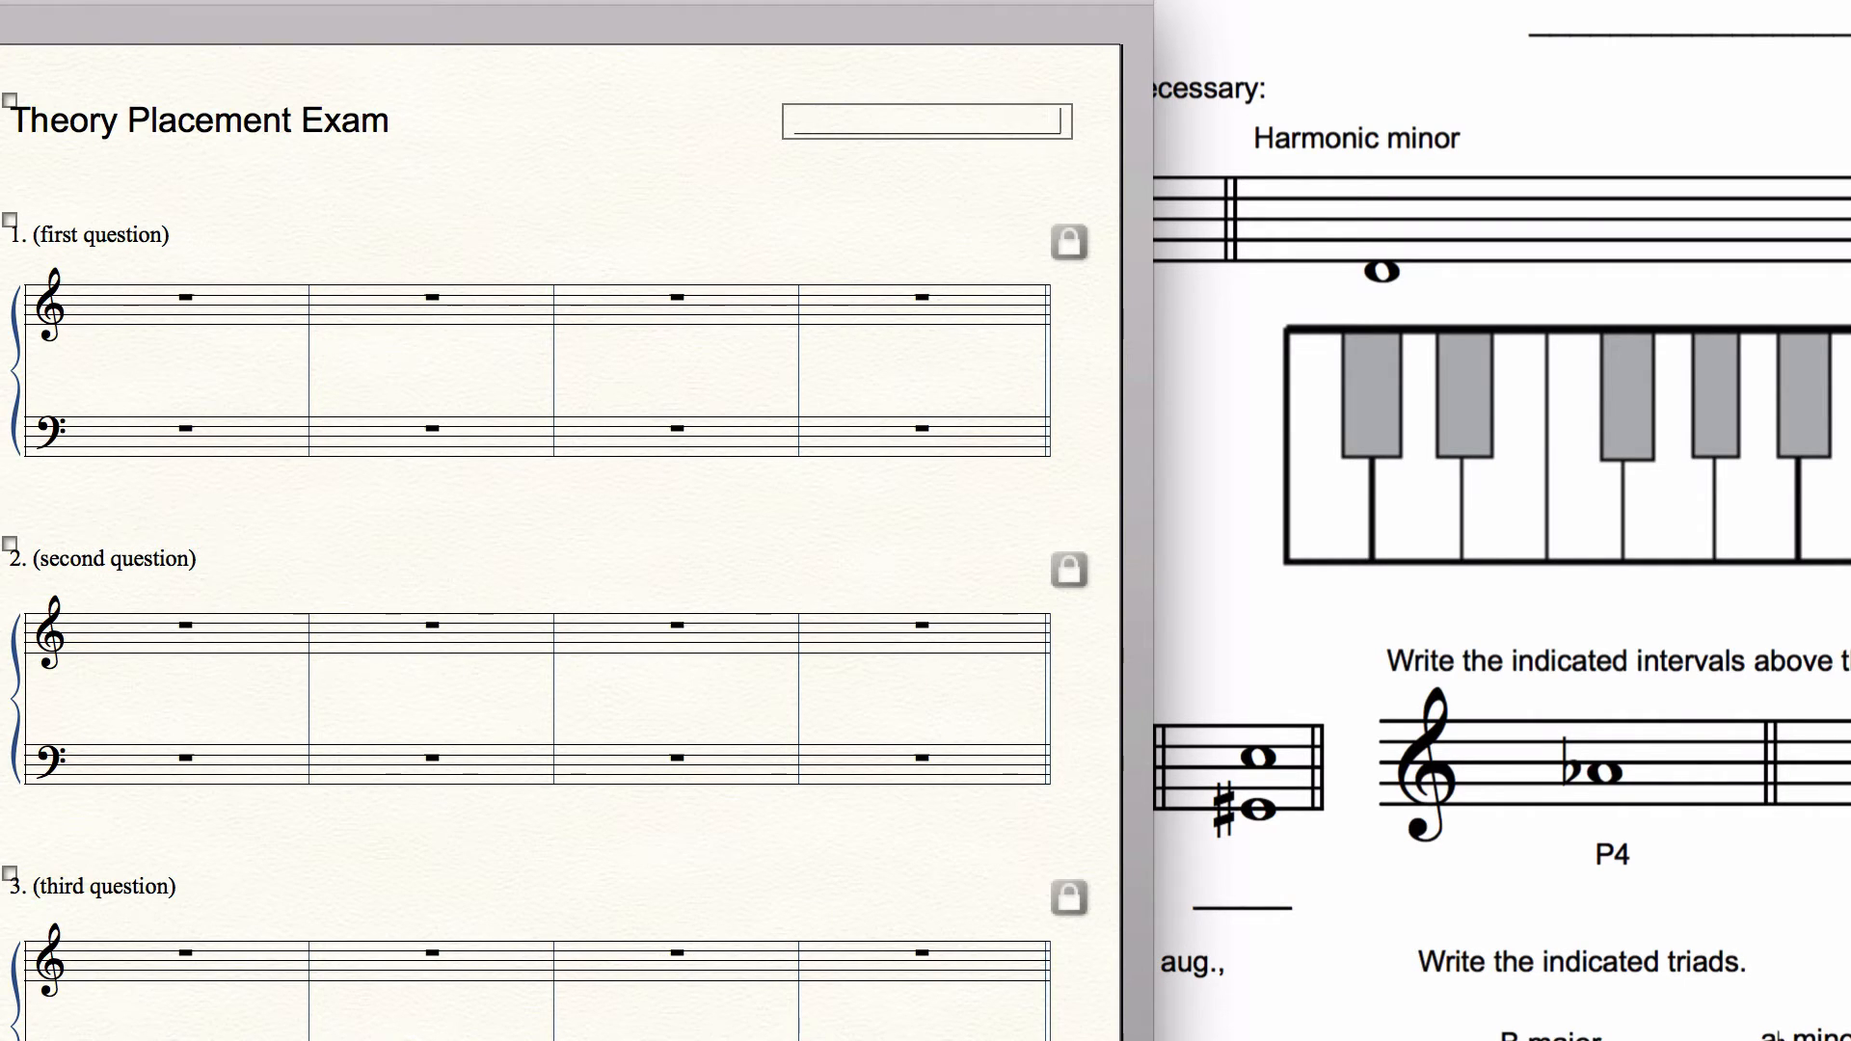
pyautogui.press('Return')
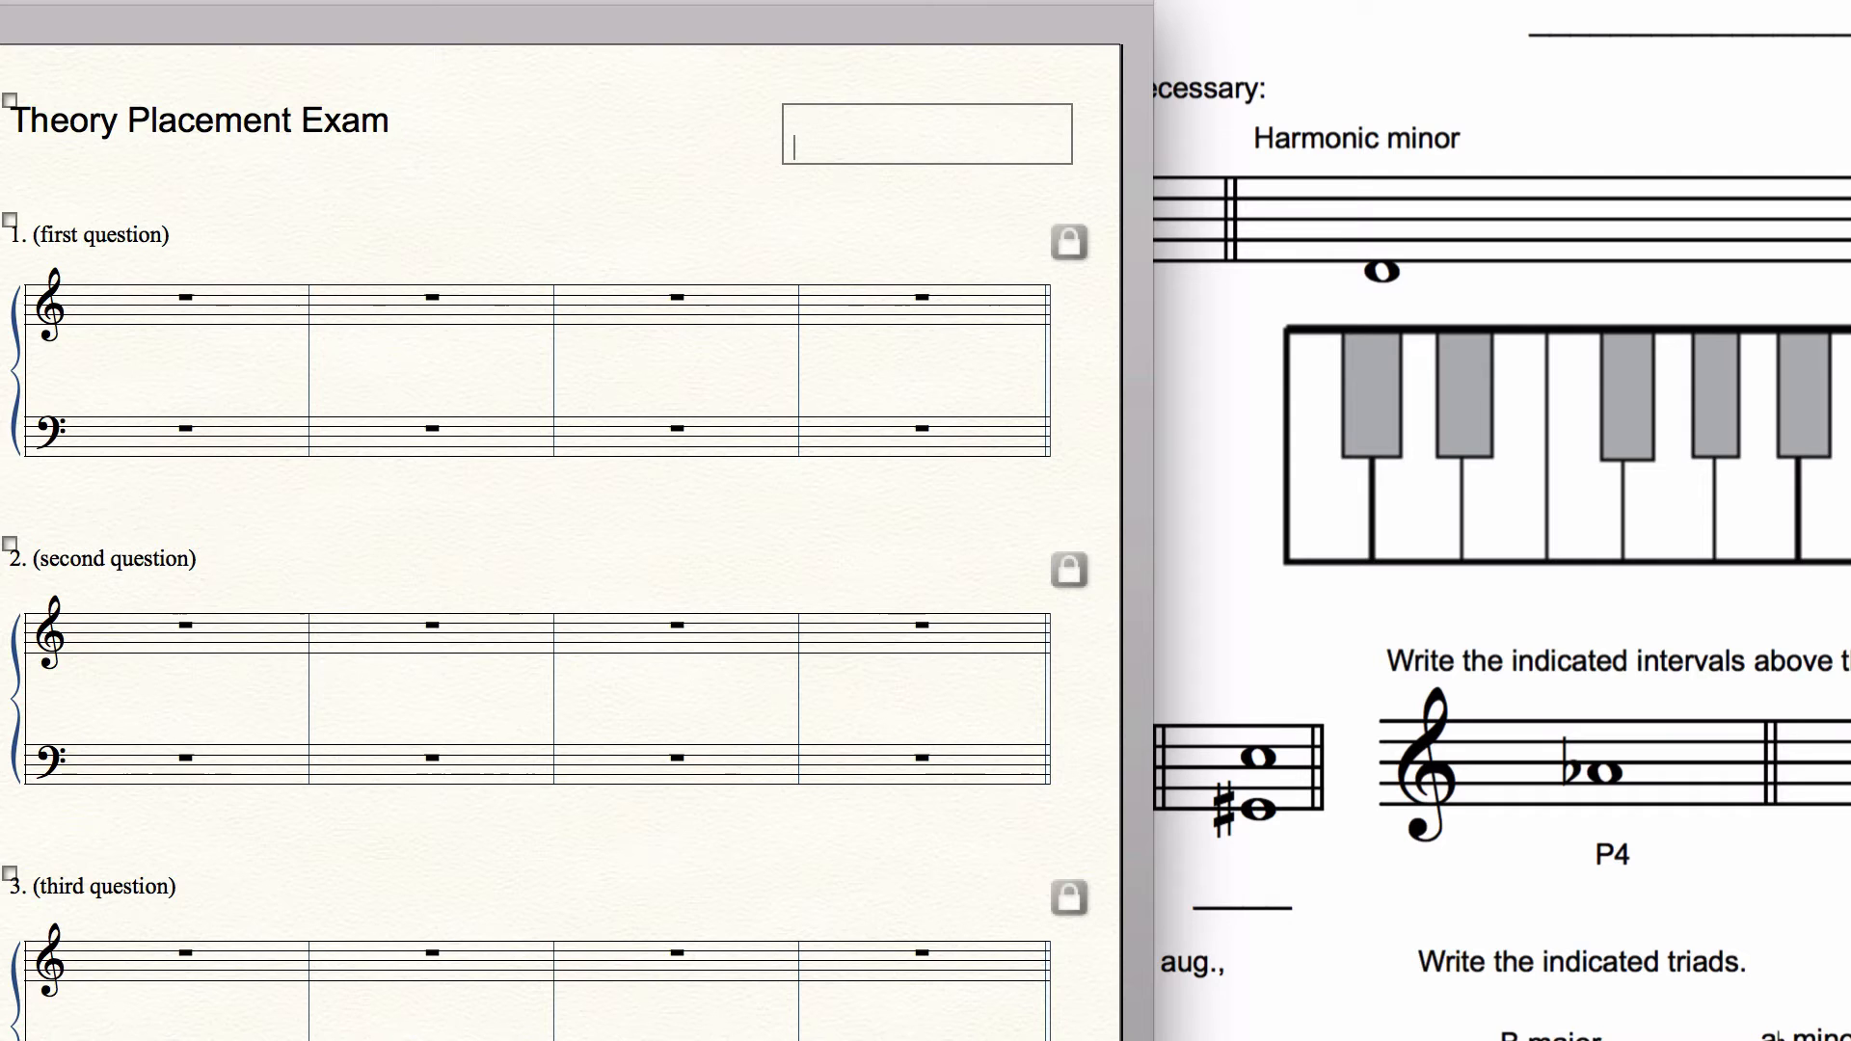
pyautogui.write('Name')
# Step: Set the name block's font to Arial and shift "Name" under the far end of the blank line
pyautogui.press('super+a')
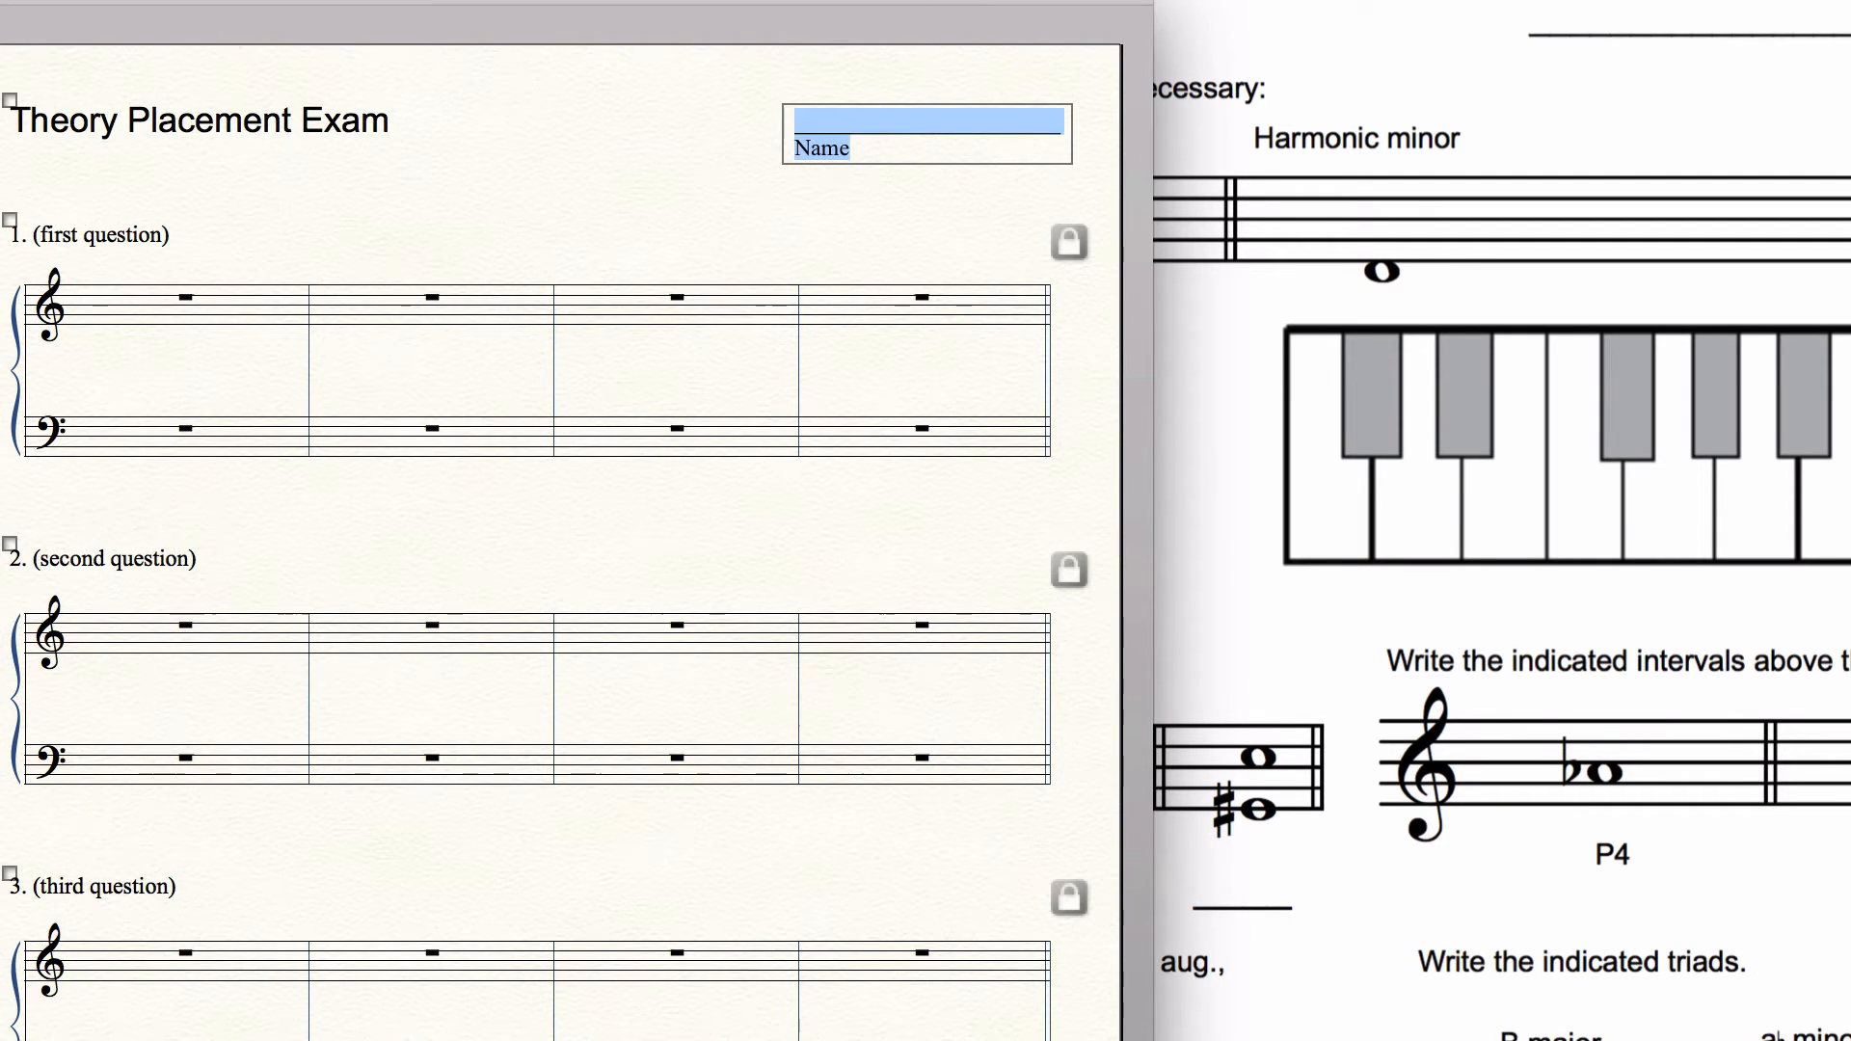
pyautogui.click(1003, 0)
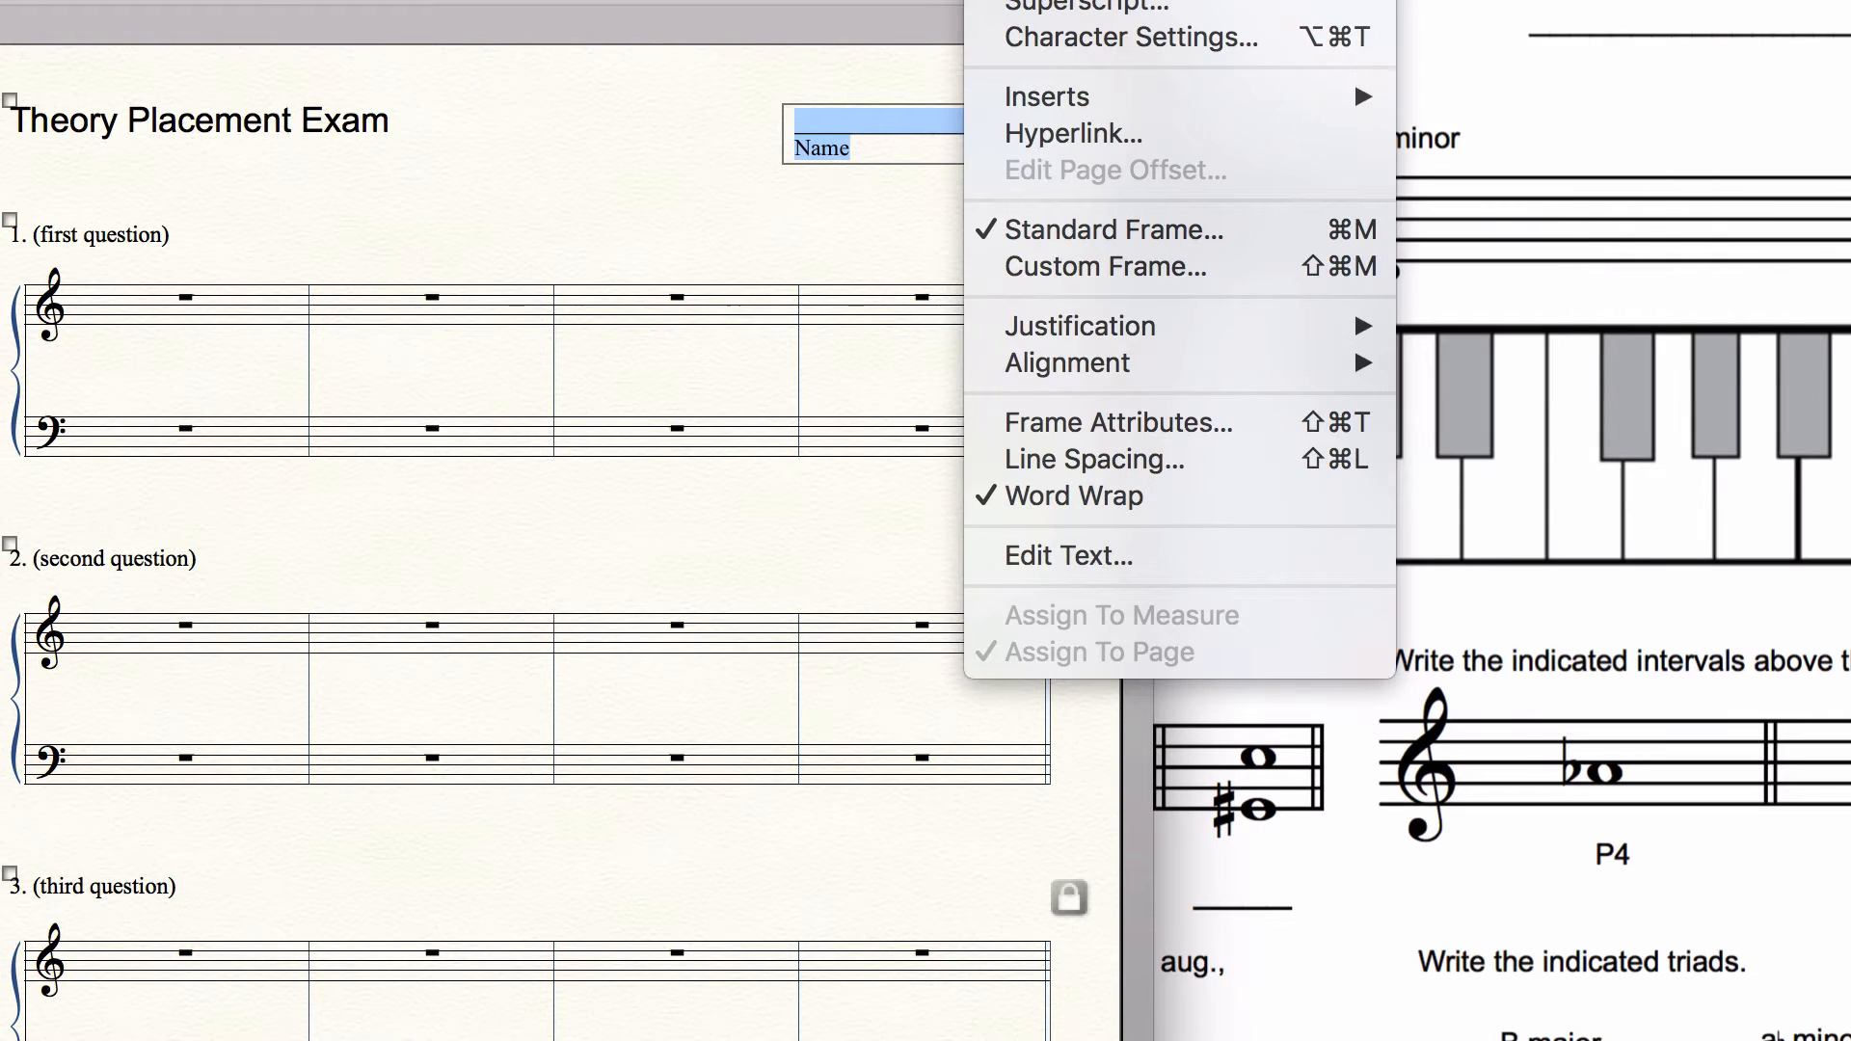
pyautogui.moveTo(1031, 0)
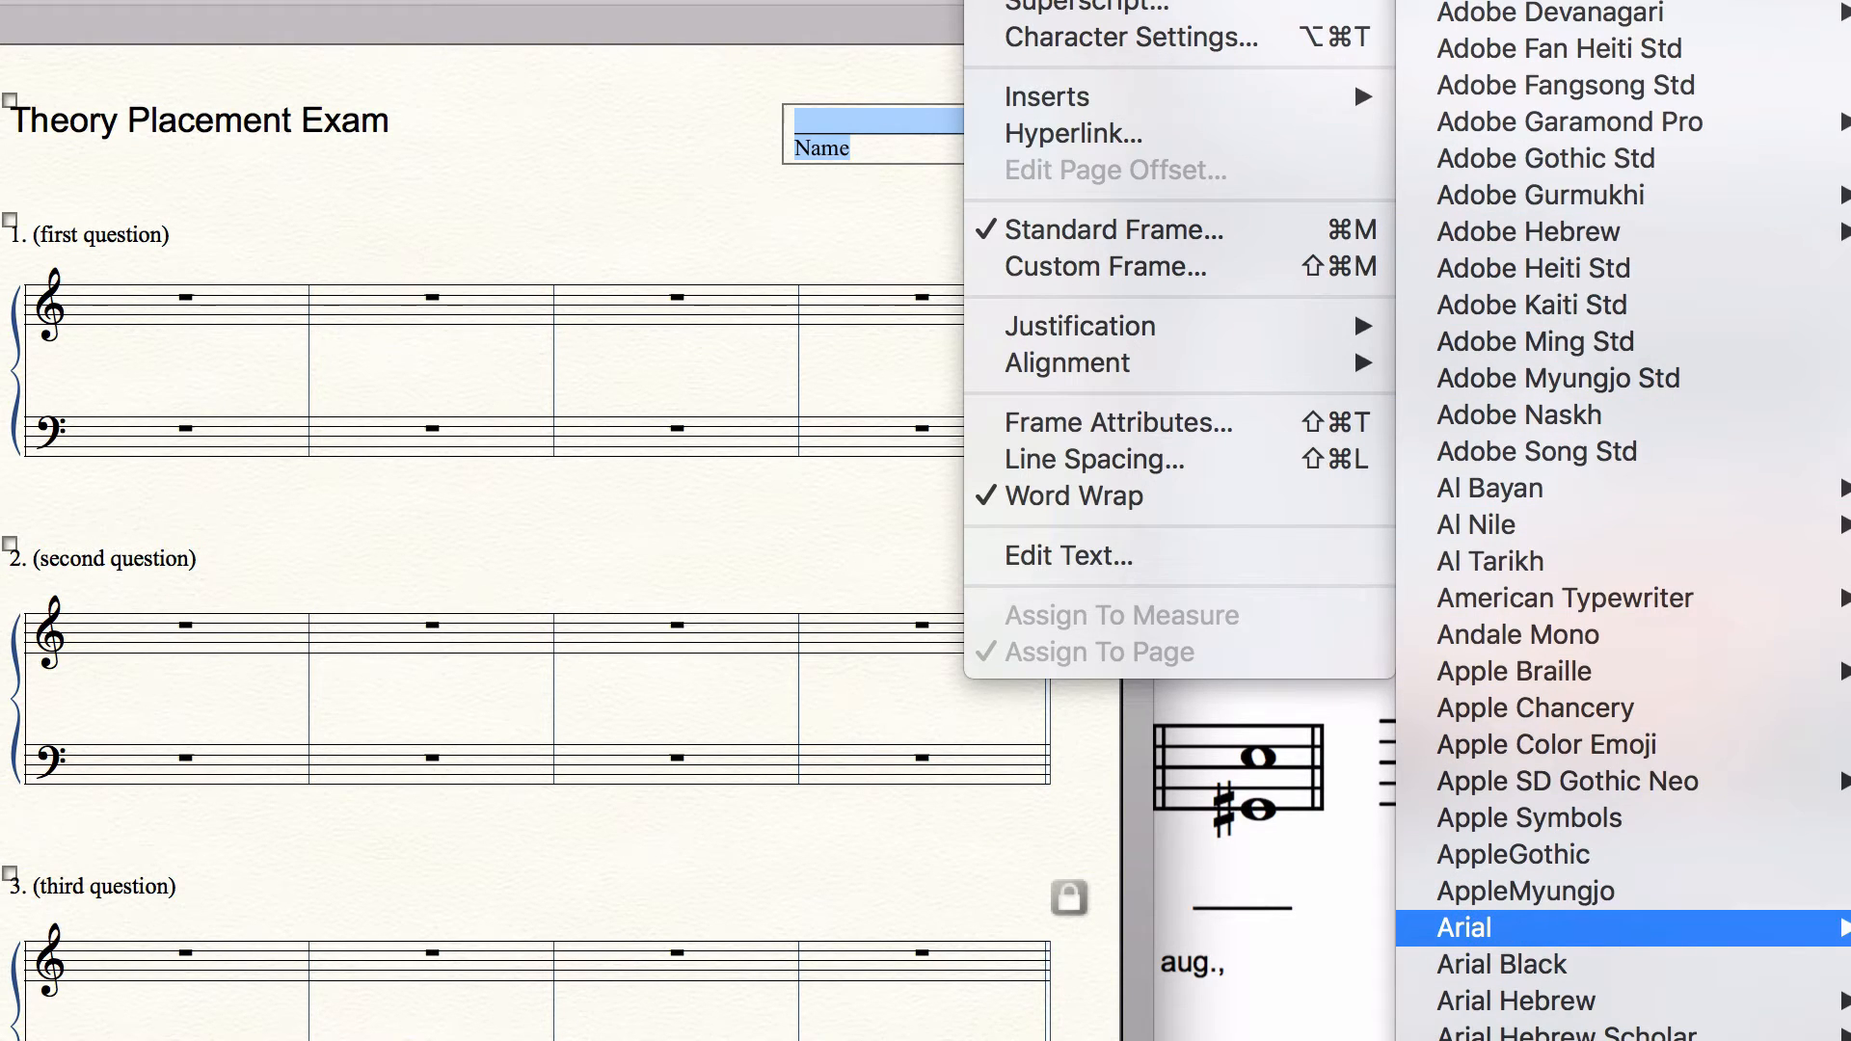
pyautogui.click(1485, 927)
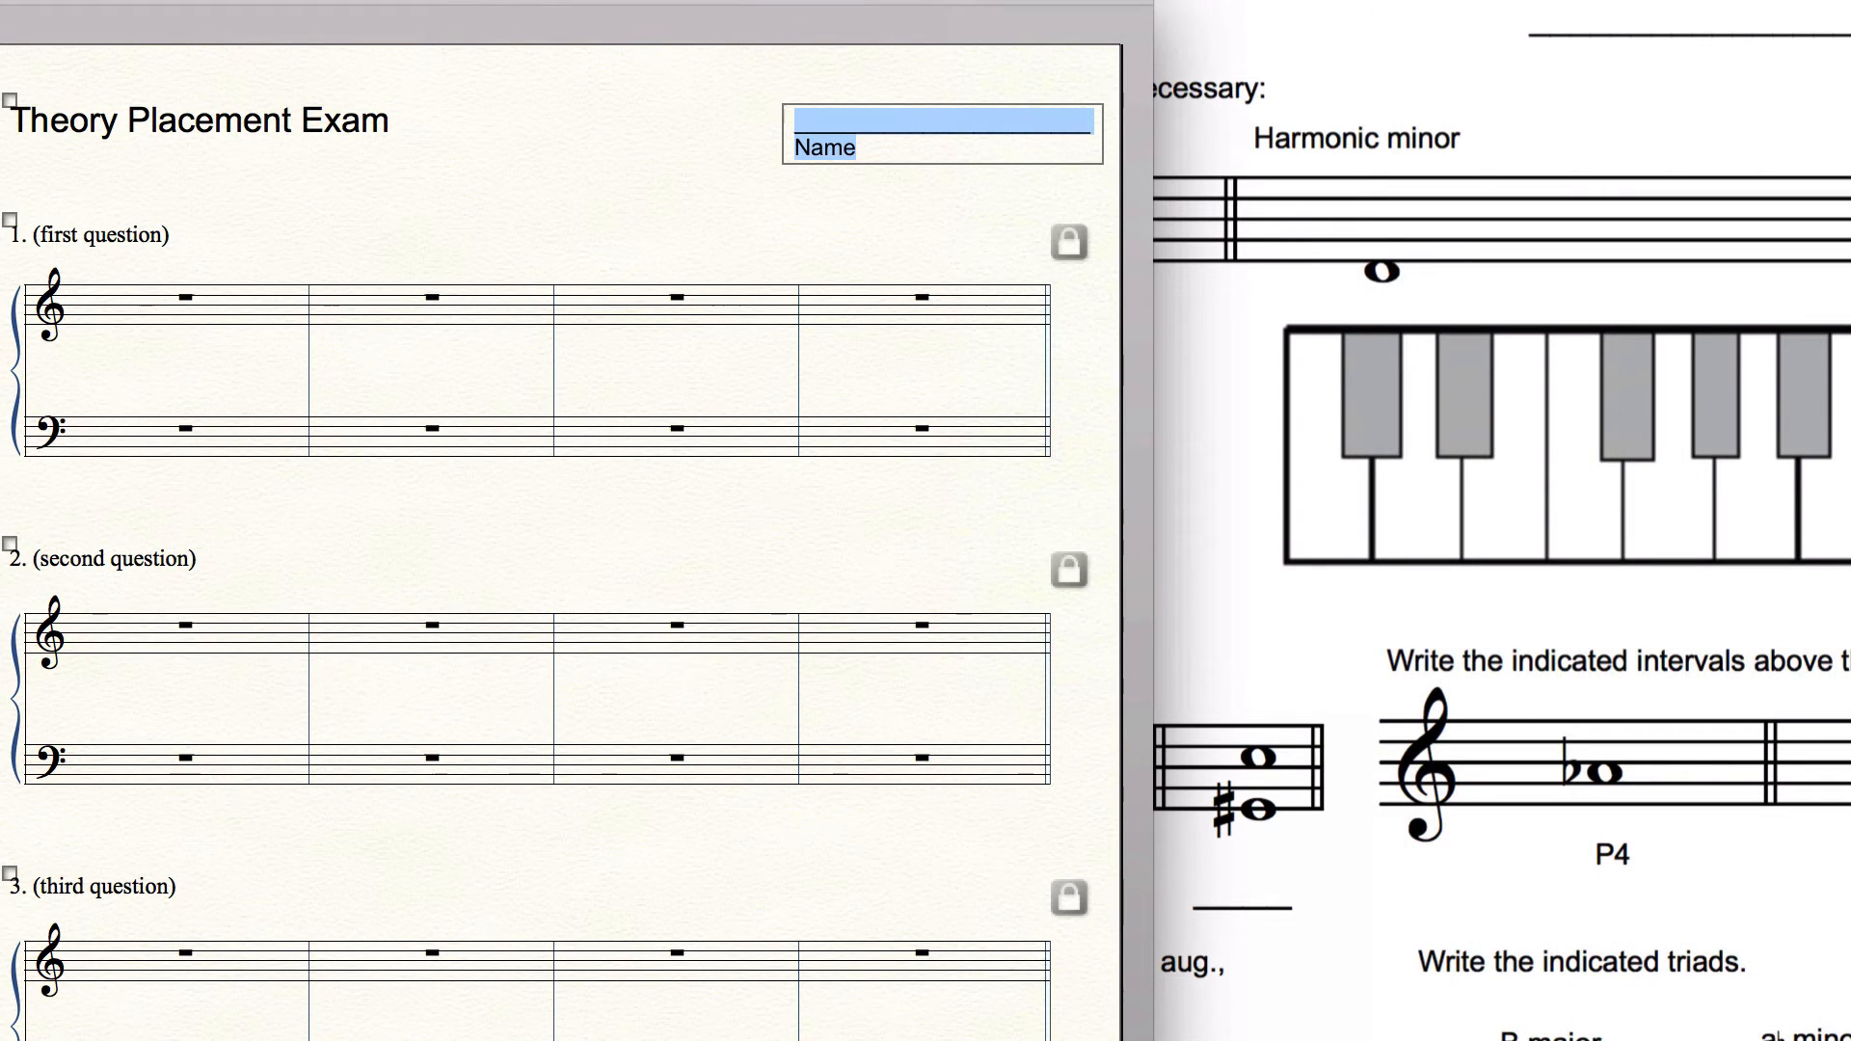
pyautogui.click(800, 153)
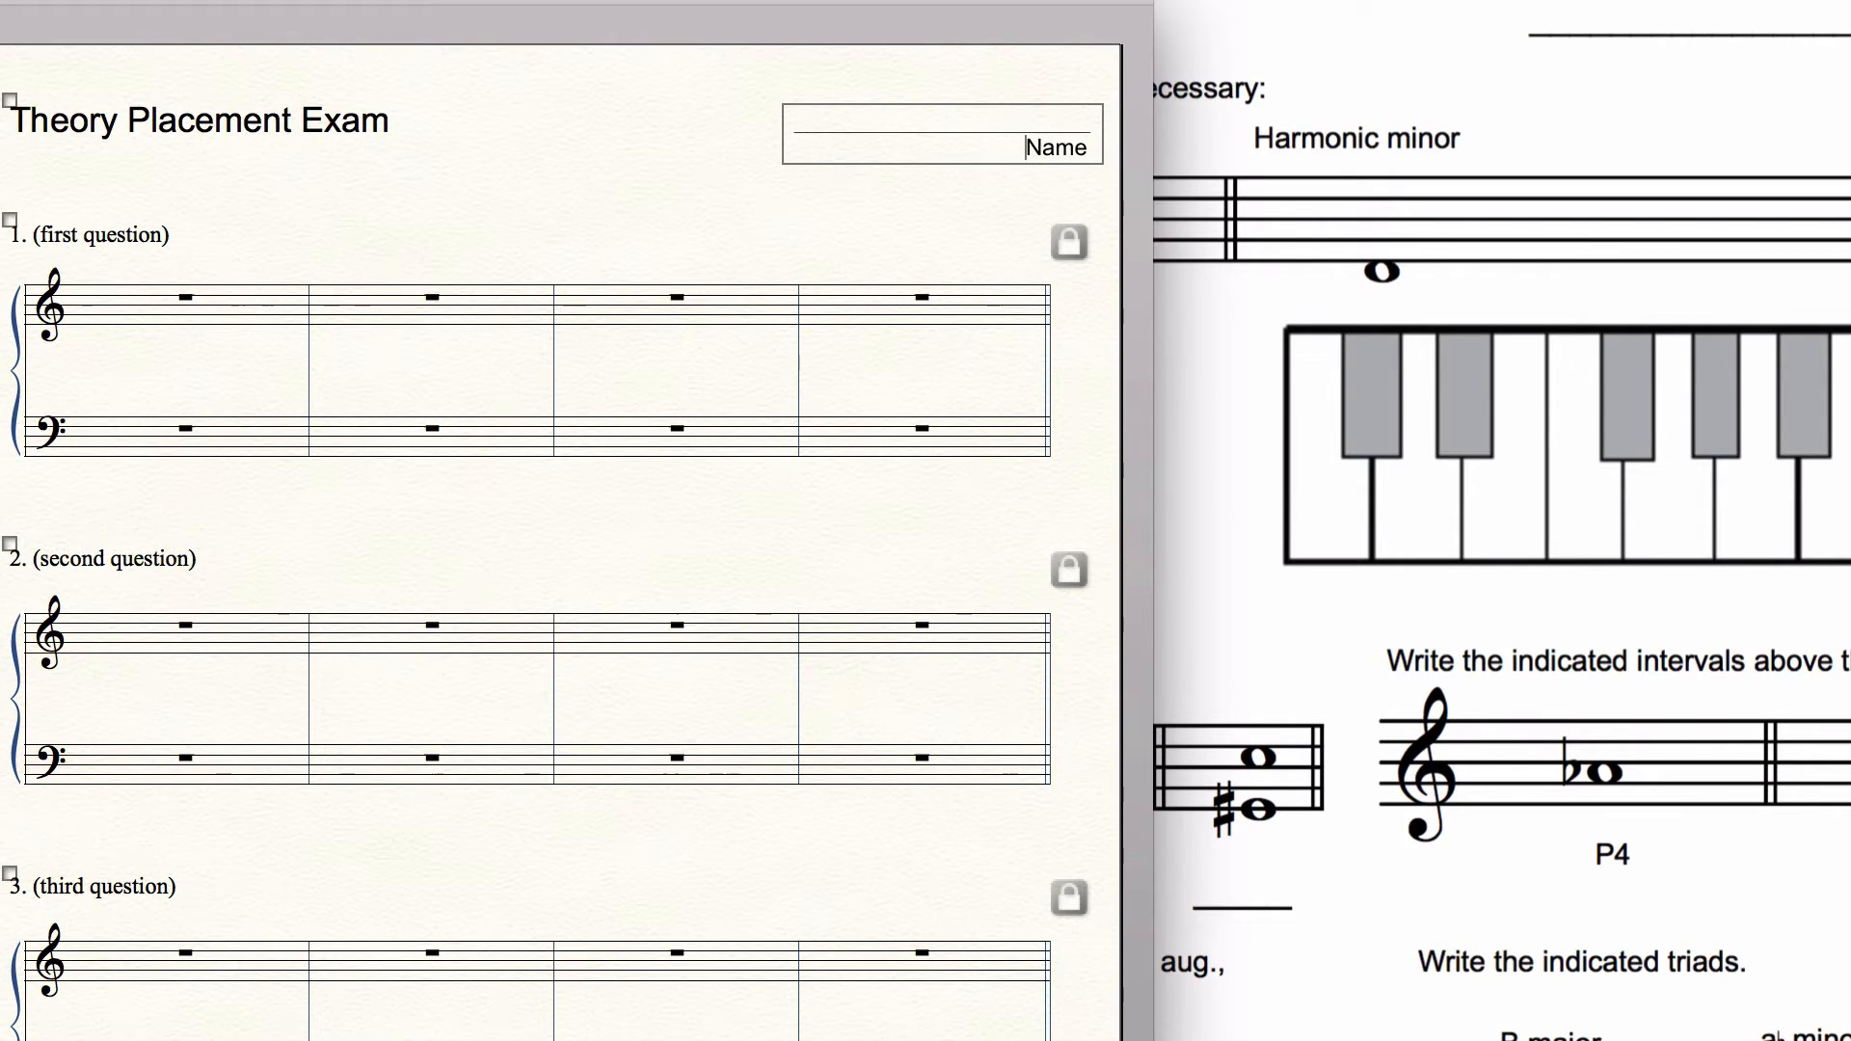
pyautogui.press('BackSpace')
# Step: Make the blank line above "Name" bold and move the block to line up with the end of the staves
pyautogui.moveTo(794, 123); pyautogui.dragTo(1104, 133)
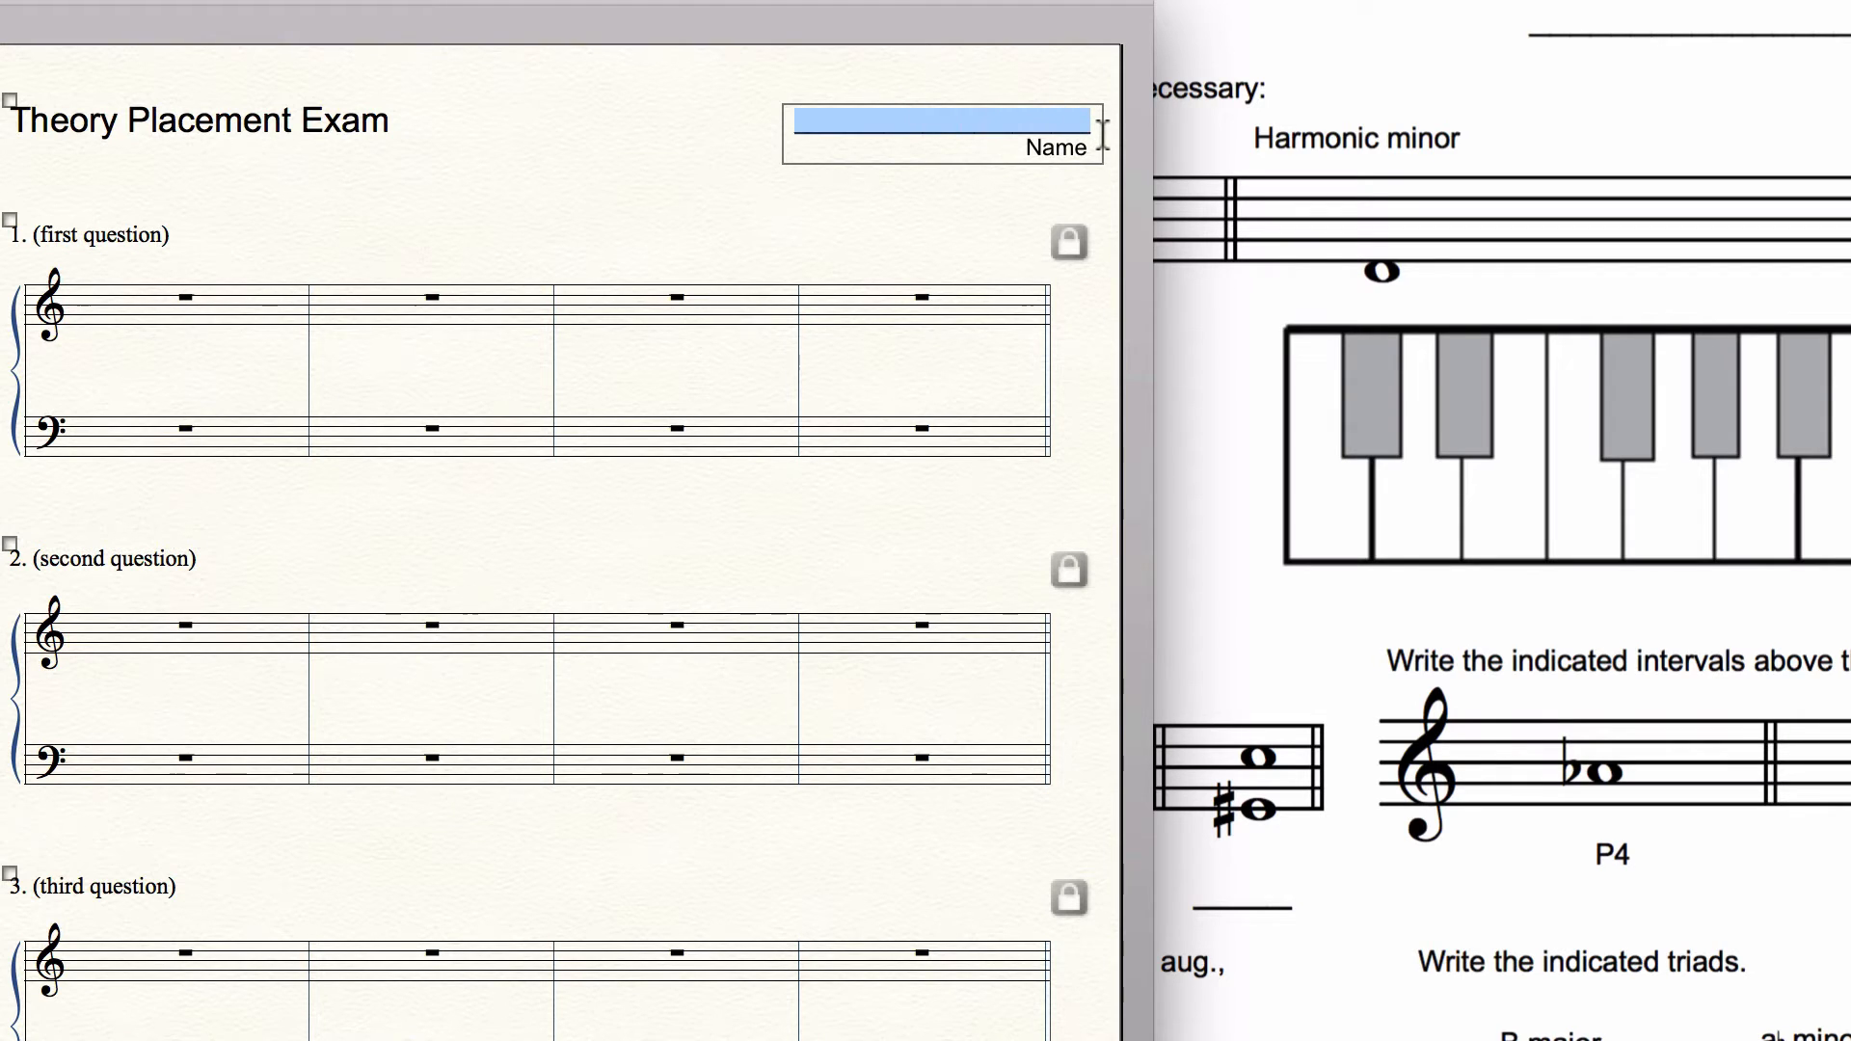
pyautogui.press('super+b')
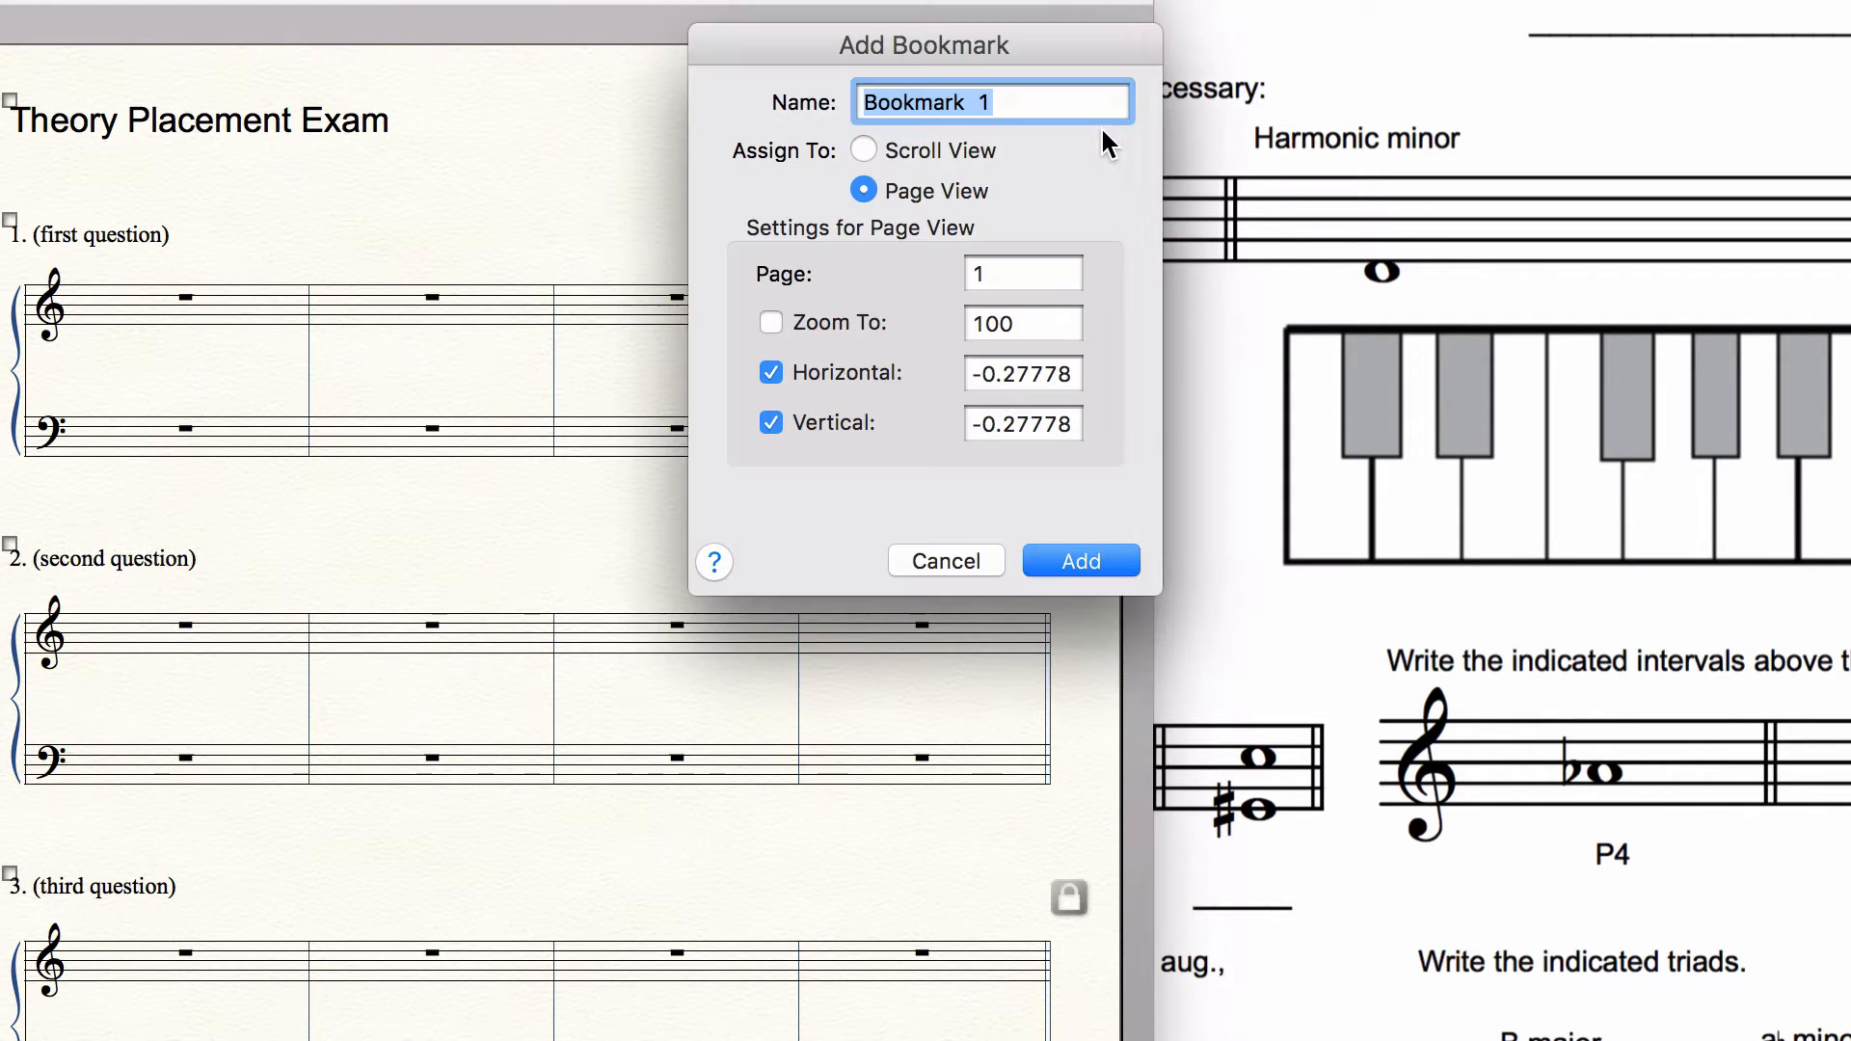
pyautogui.click(954, 552)
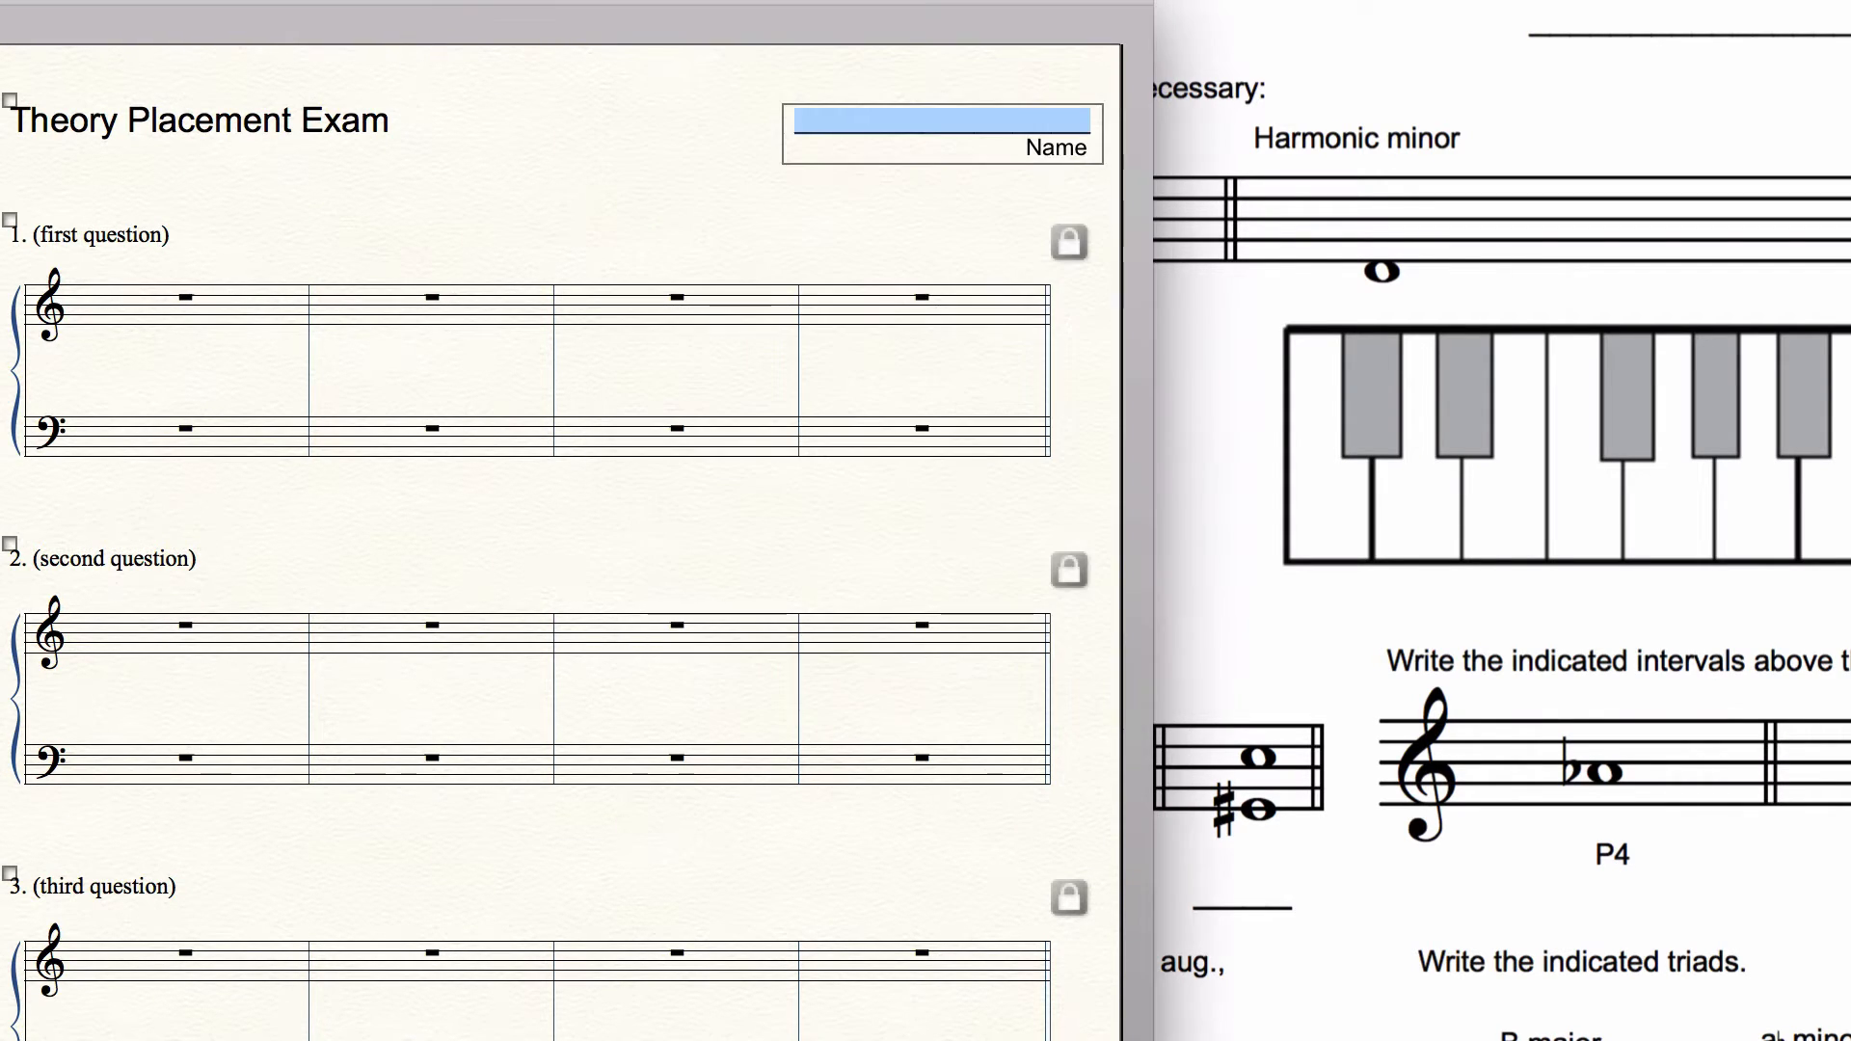
pyautogui.click(998, 0)
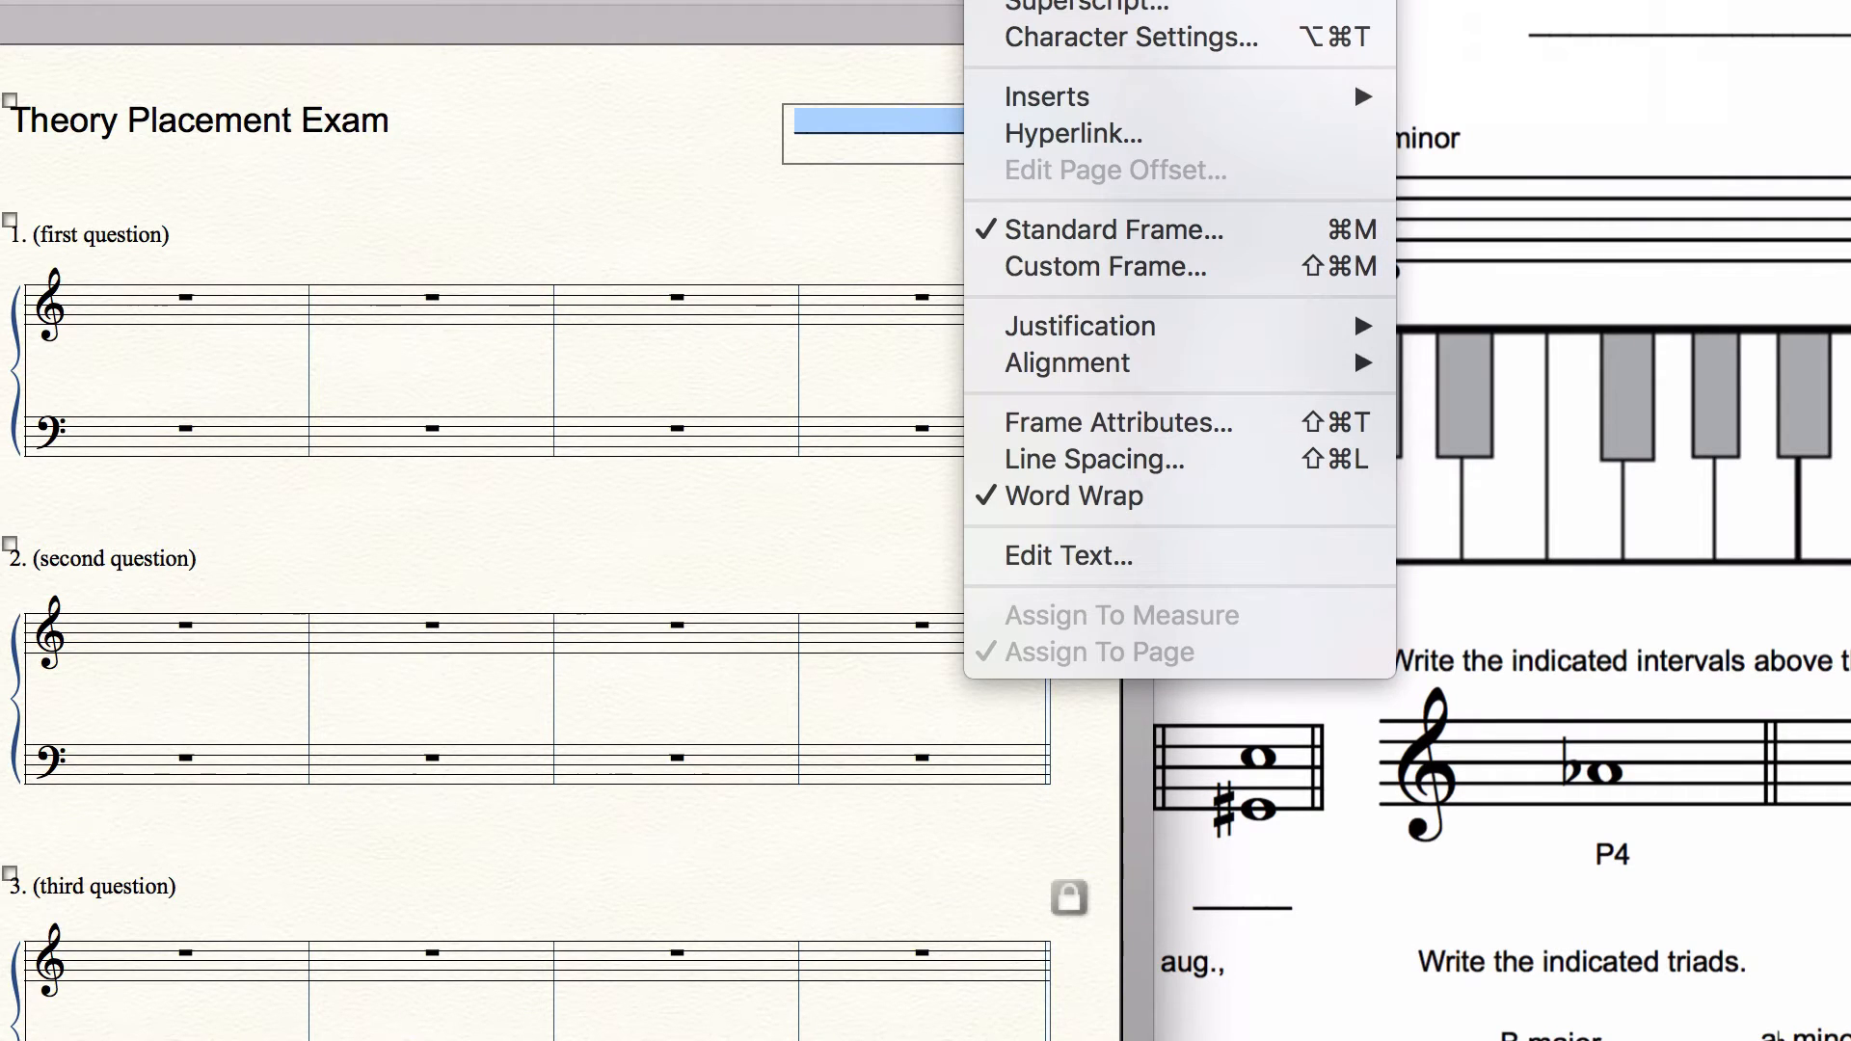
pyautogui.moveTo(1036, 0)
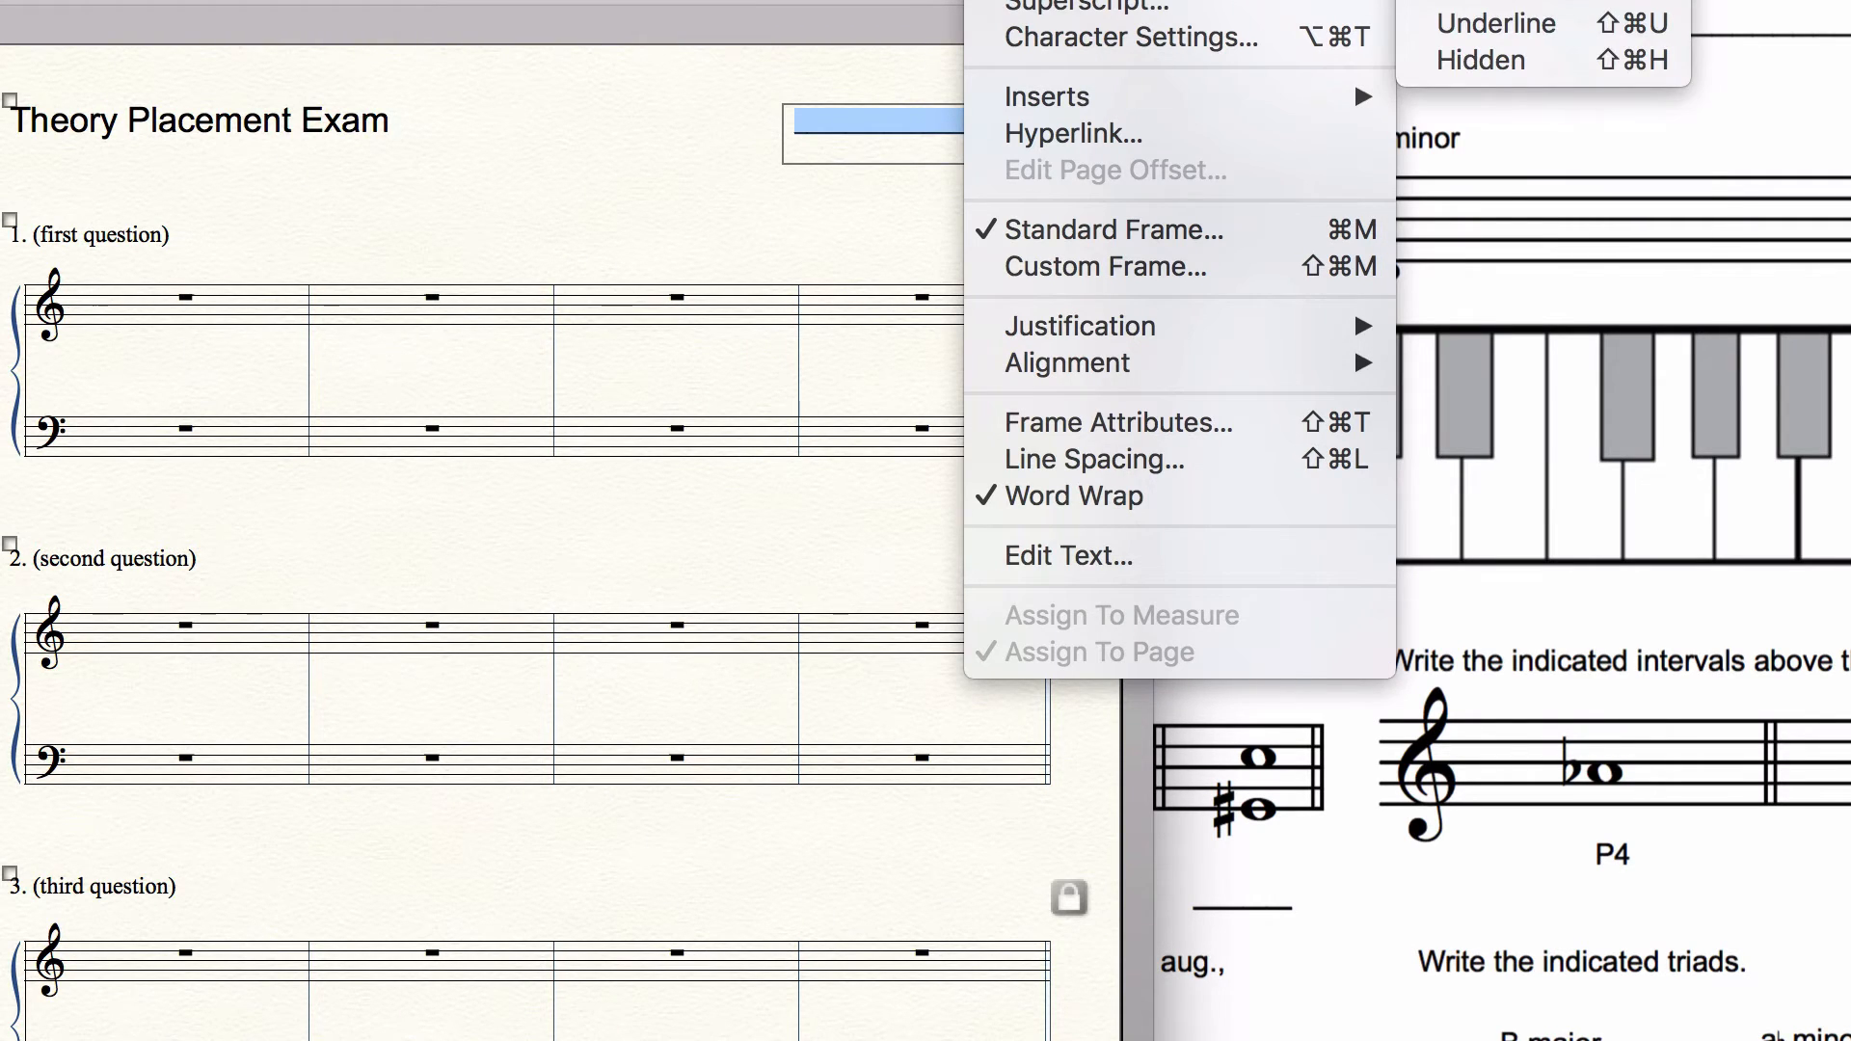
pyautogui.click(1460, 0)
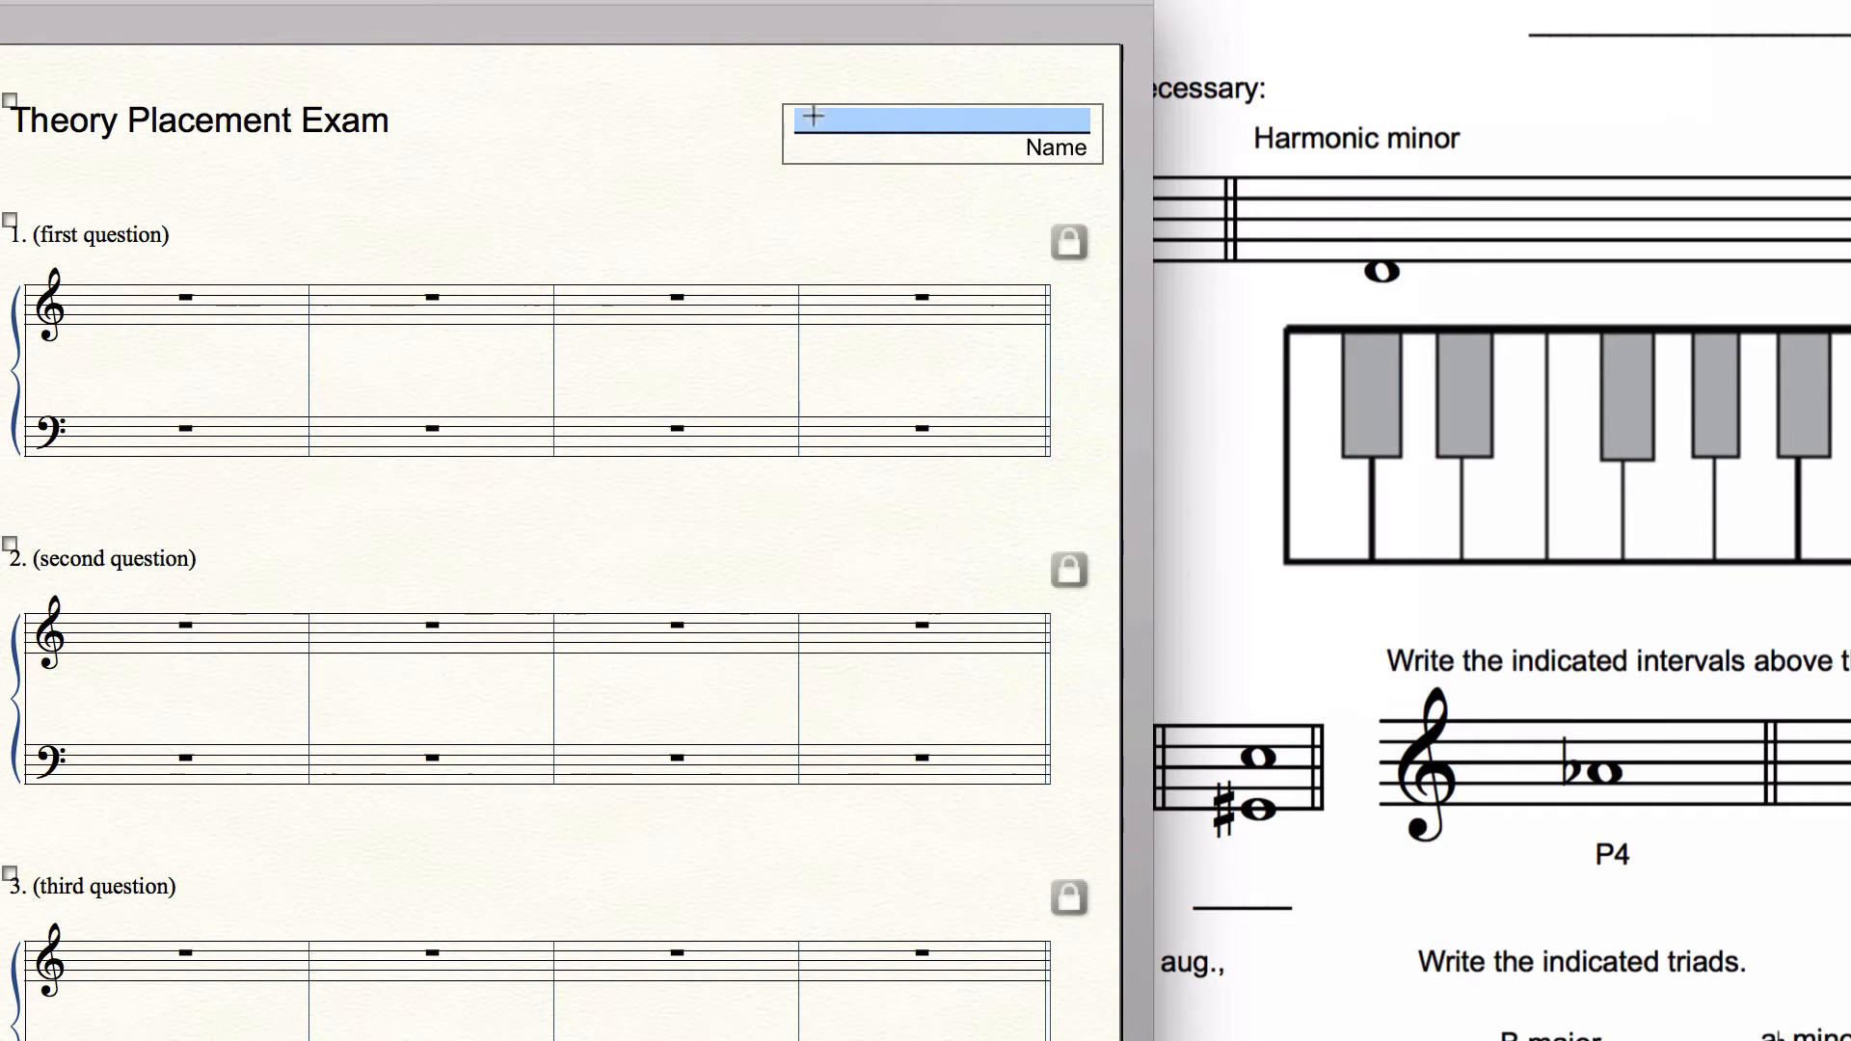
pyautogui.click(758, 144)
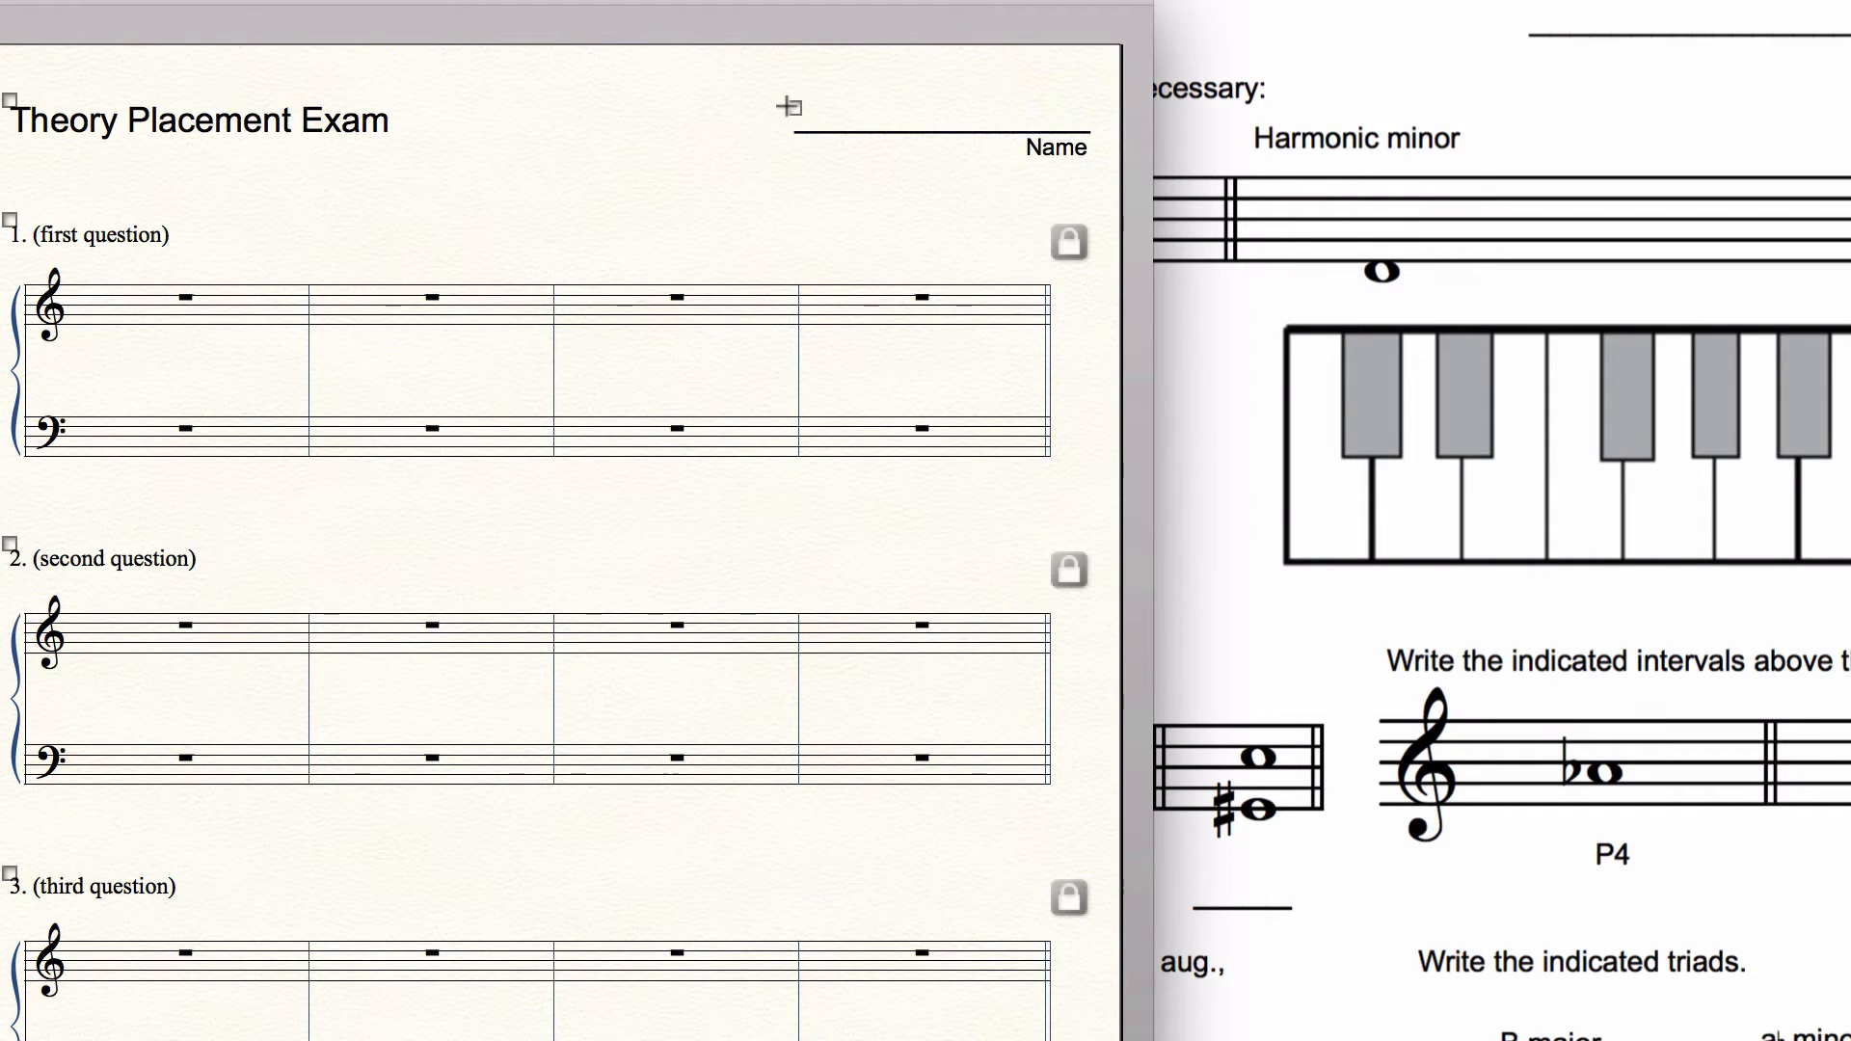
pyautogui.moveTo(792, 108); pyautogui.dragTo(749, 104)
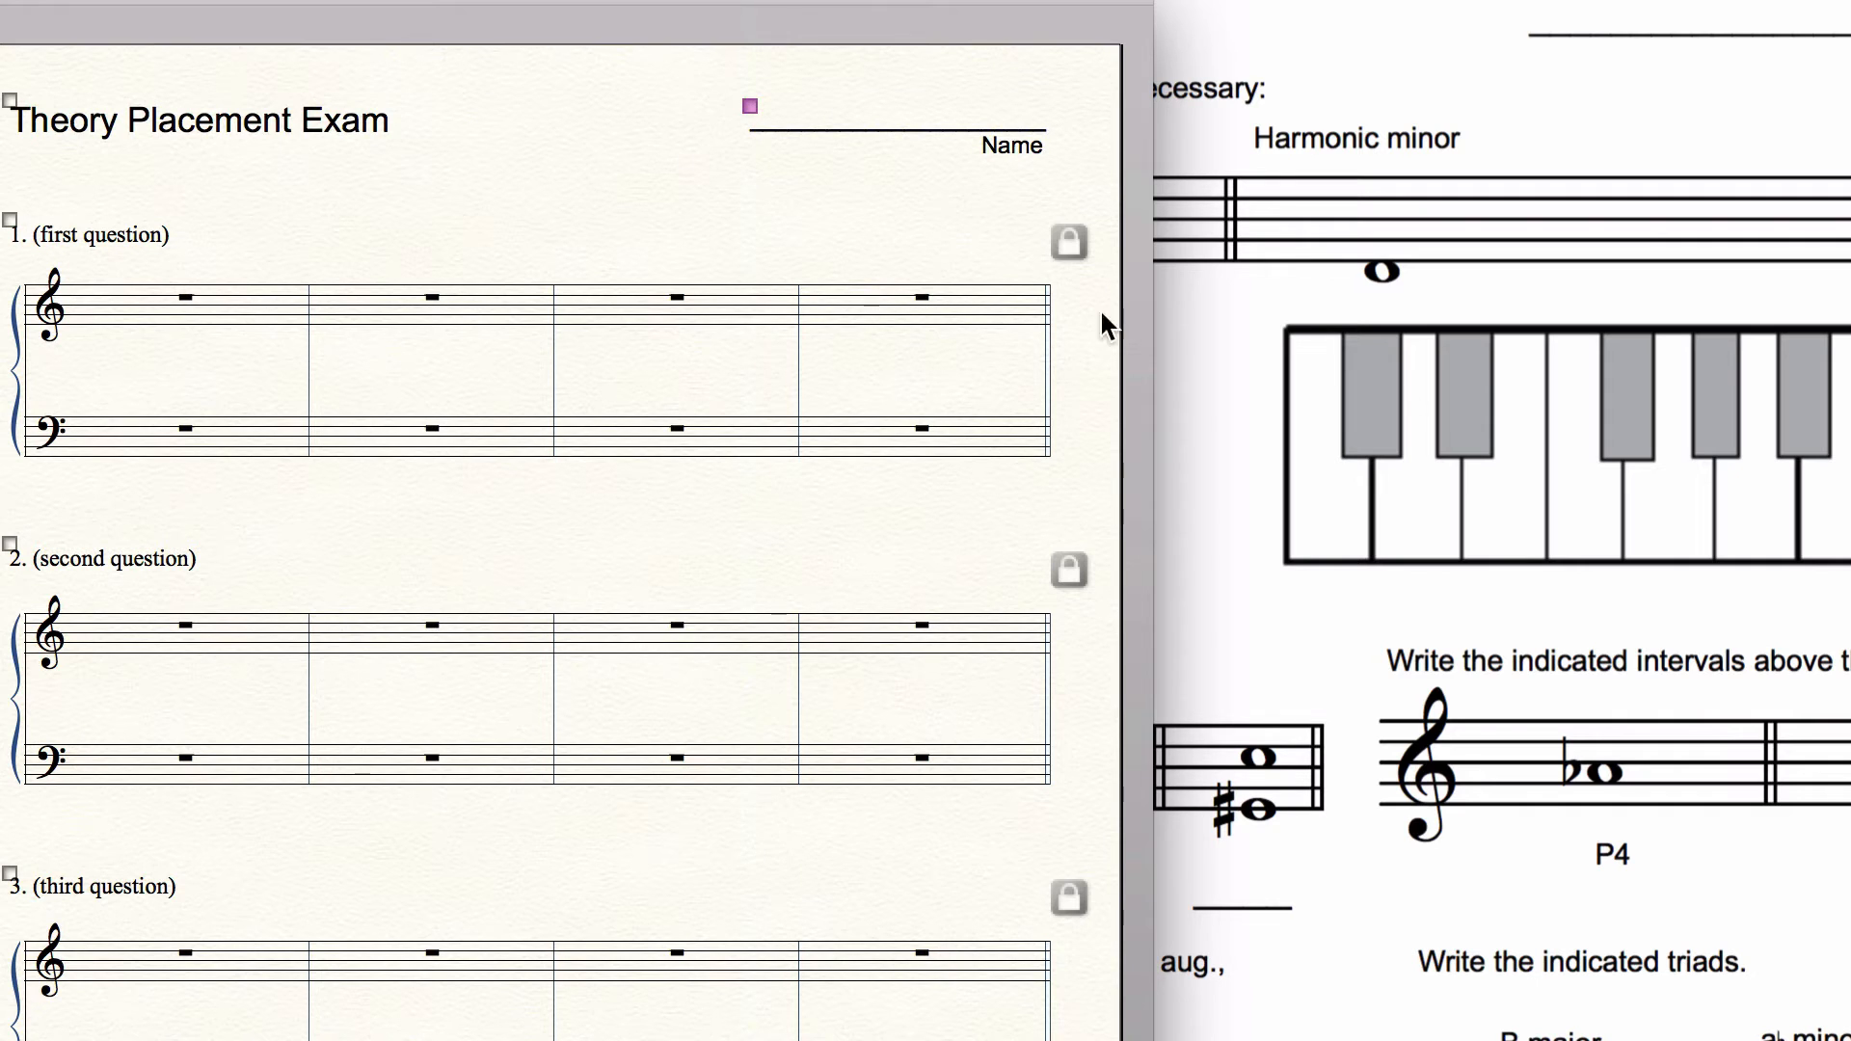
# Step: Compare with the existing exam's layout and delete the group joining the treble and bass staves
pyautogui.moveTo(166, 1); pyautogui.dragTo(124, 0)
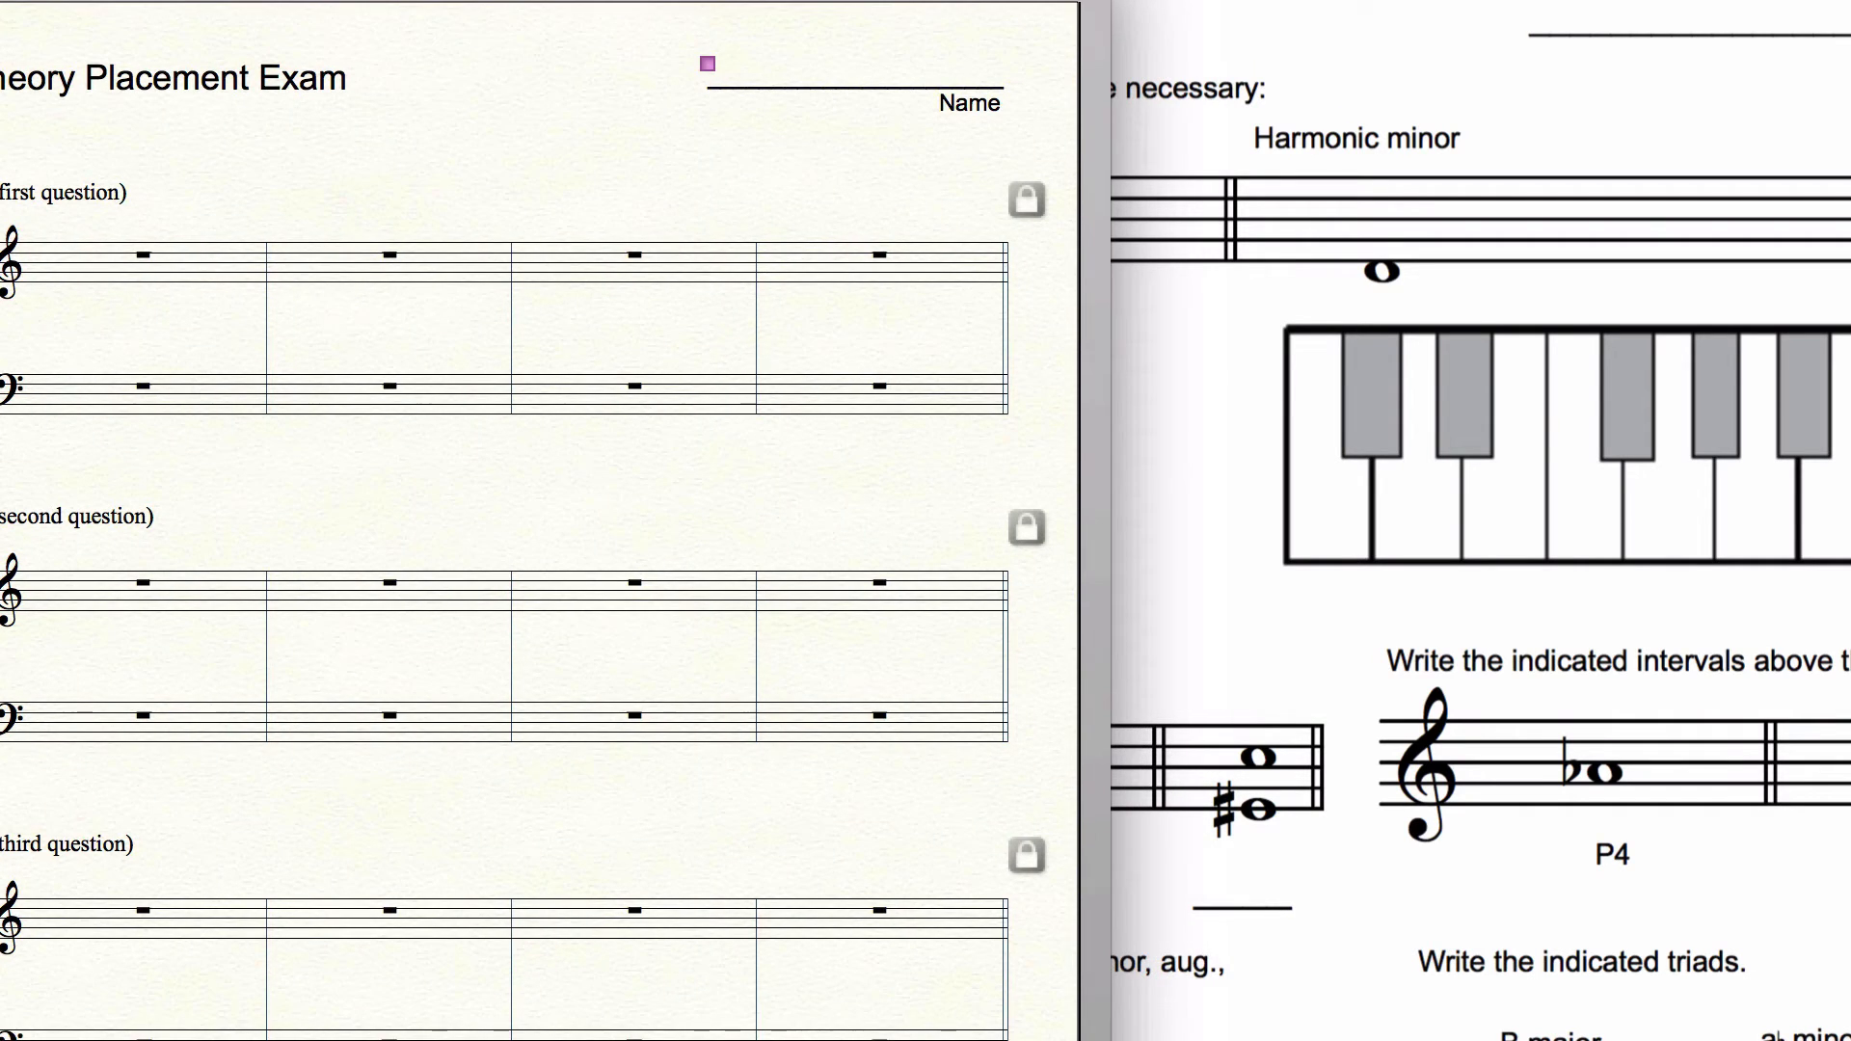
pyautogui.click(1230, 394)
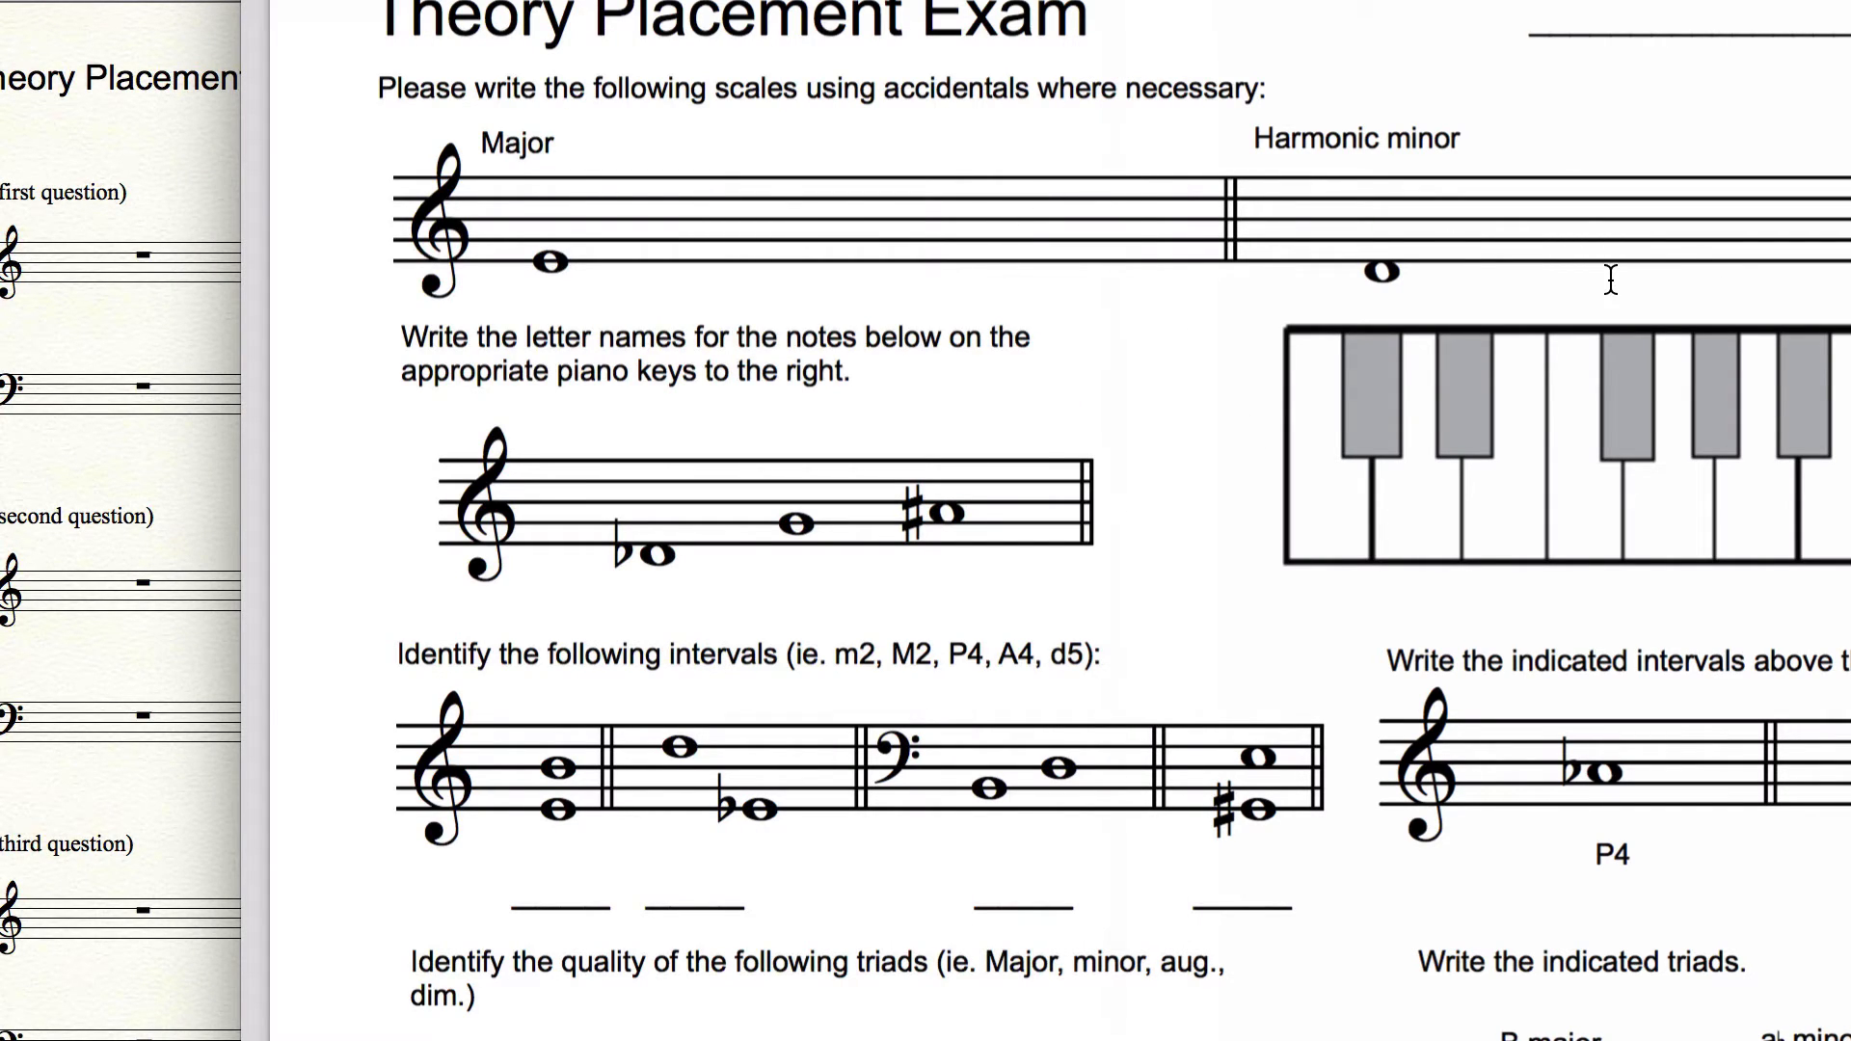
pyautogui.click(141, 310)
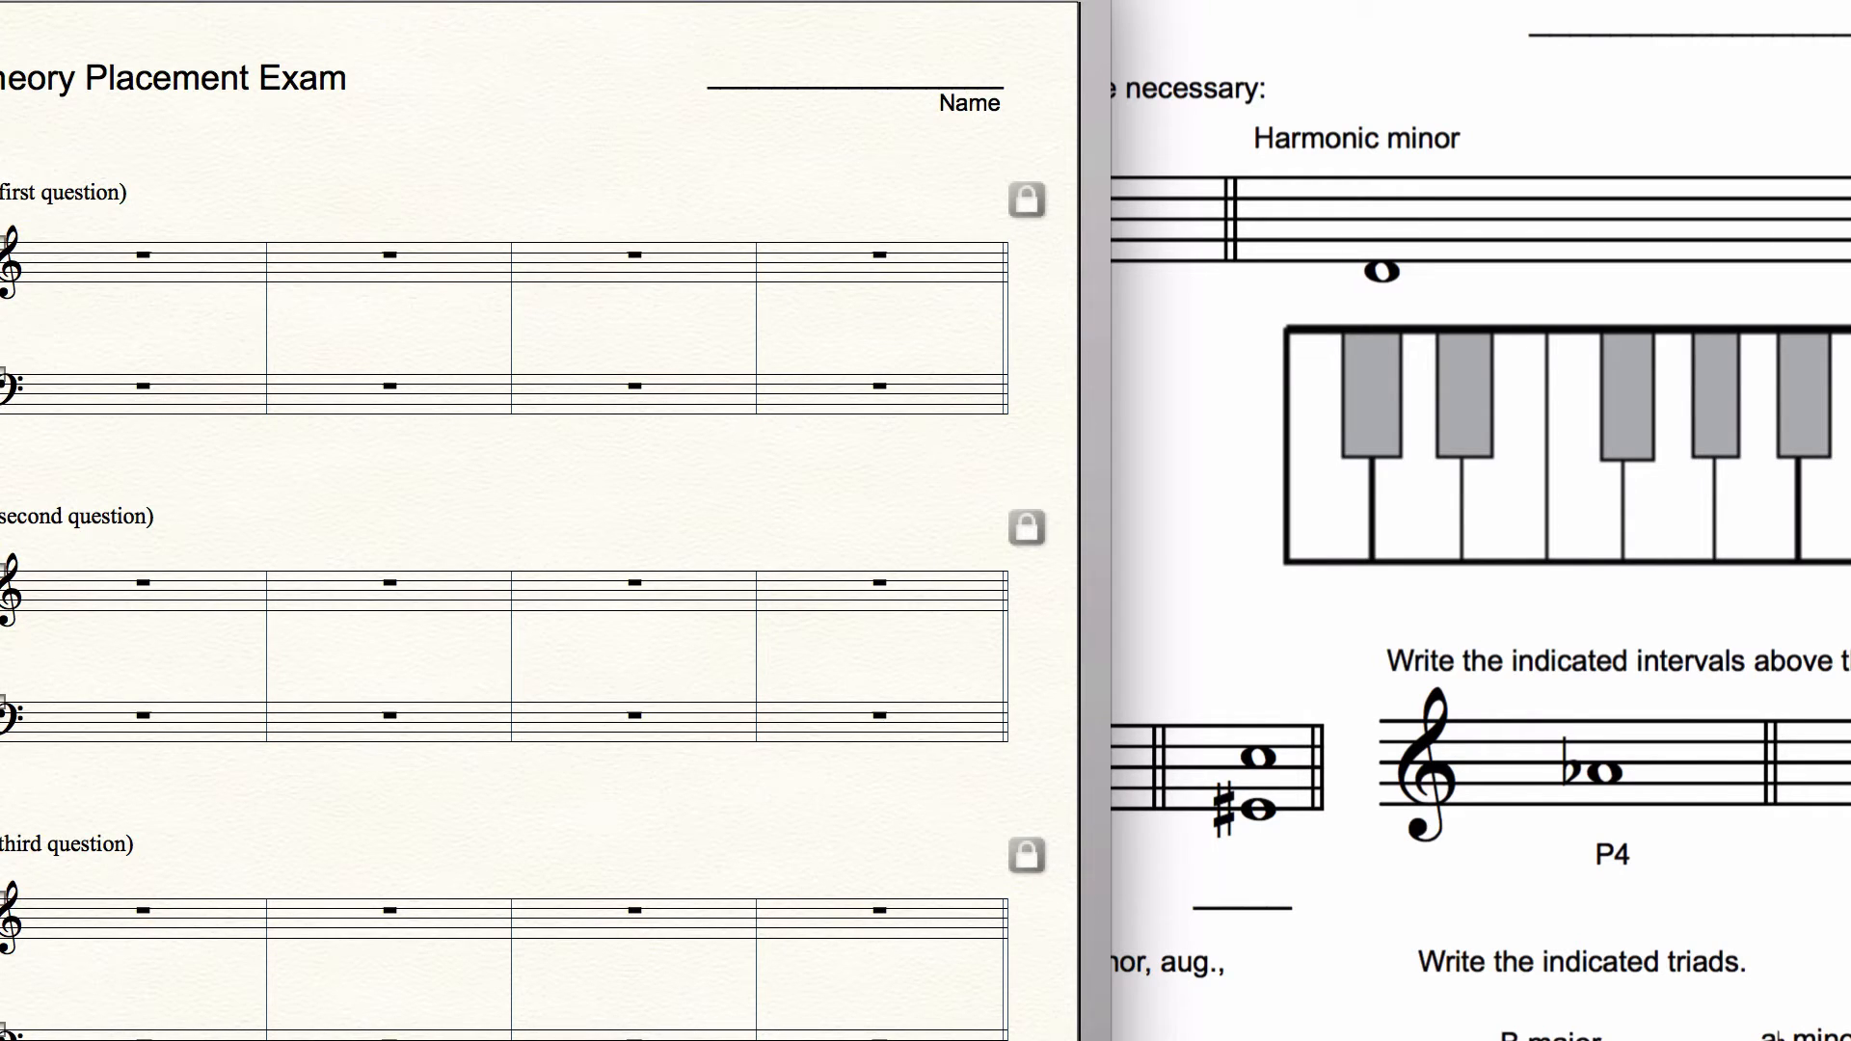
pyautogui.press('Delete')
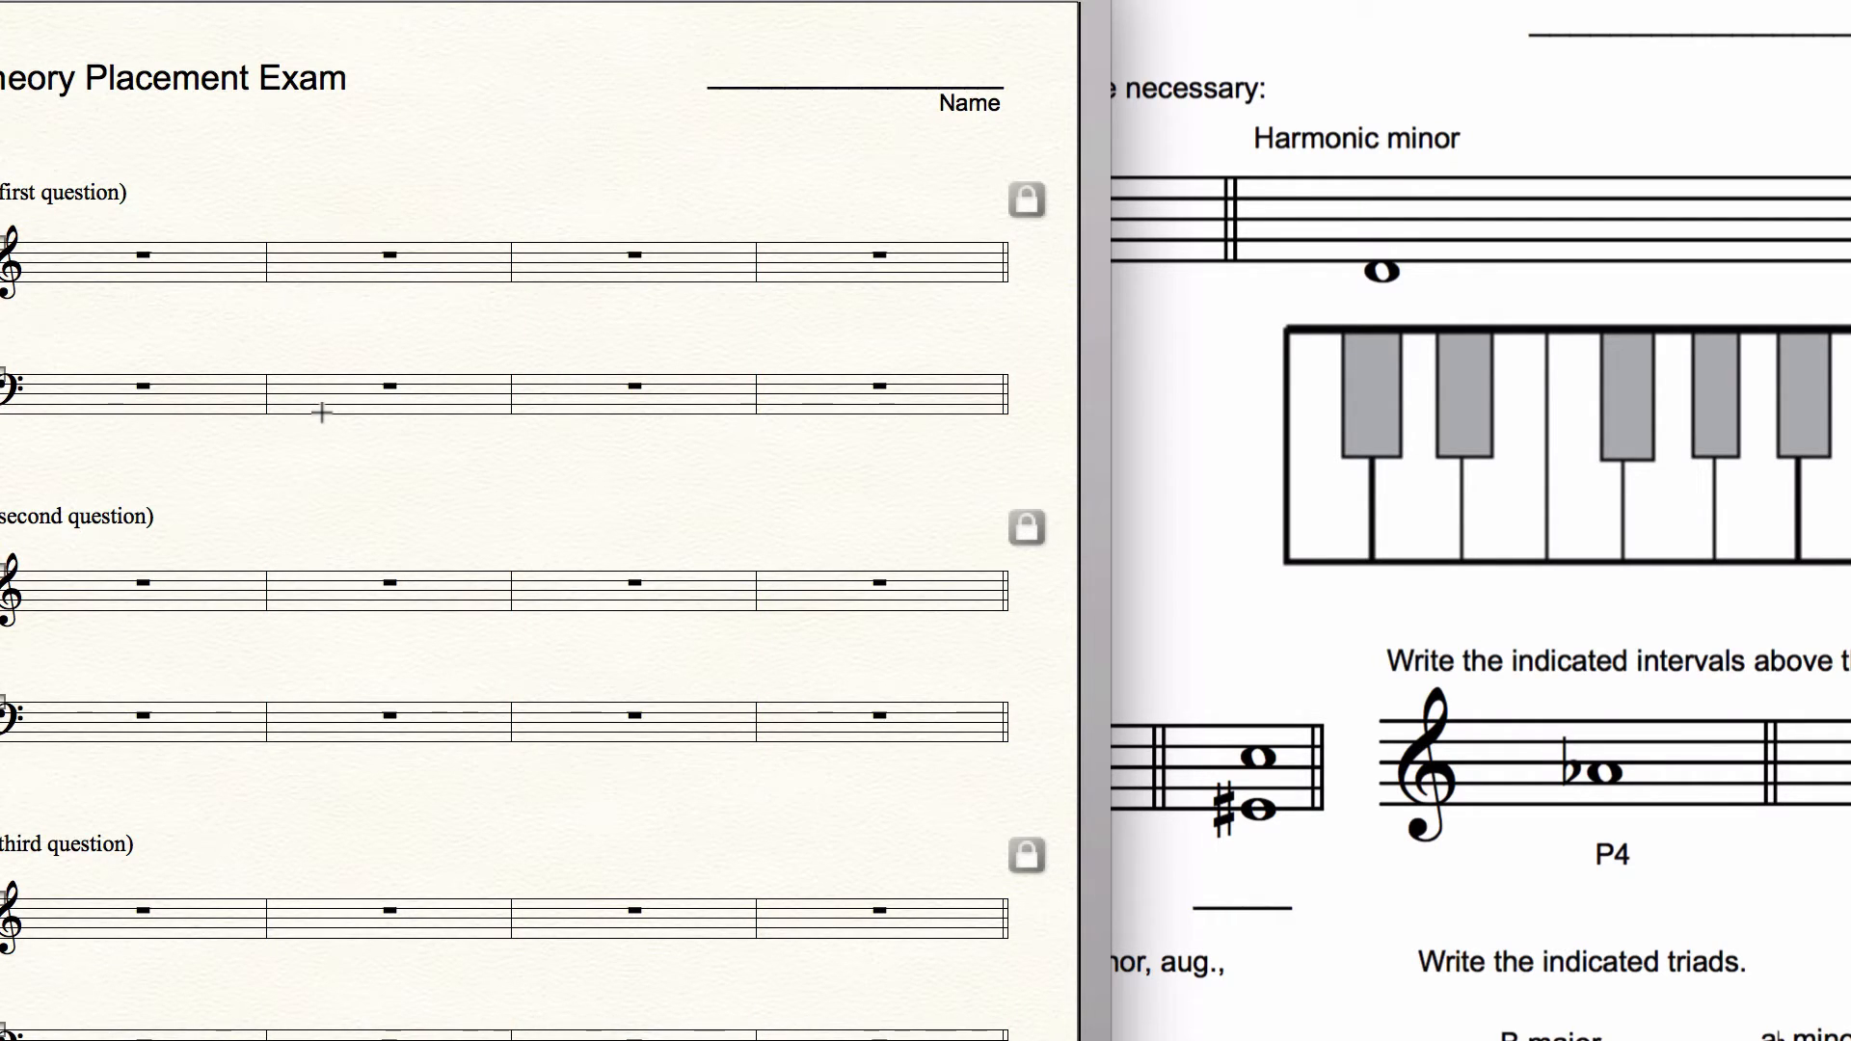
# Step: Delete the last two measures of the first question's system
pyautogui.click(584, 253)
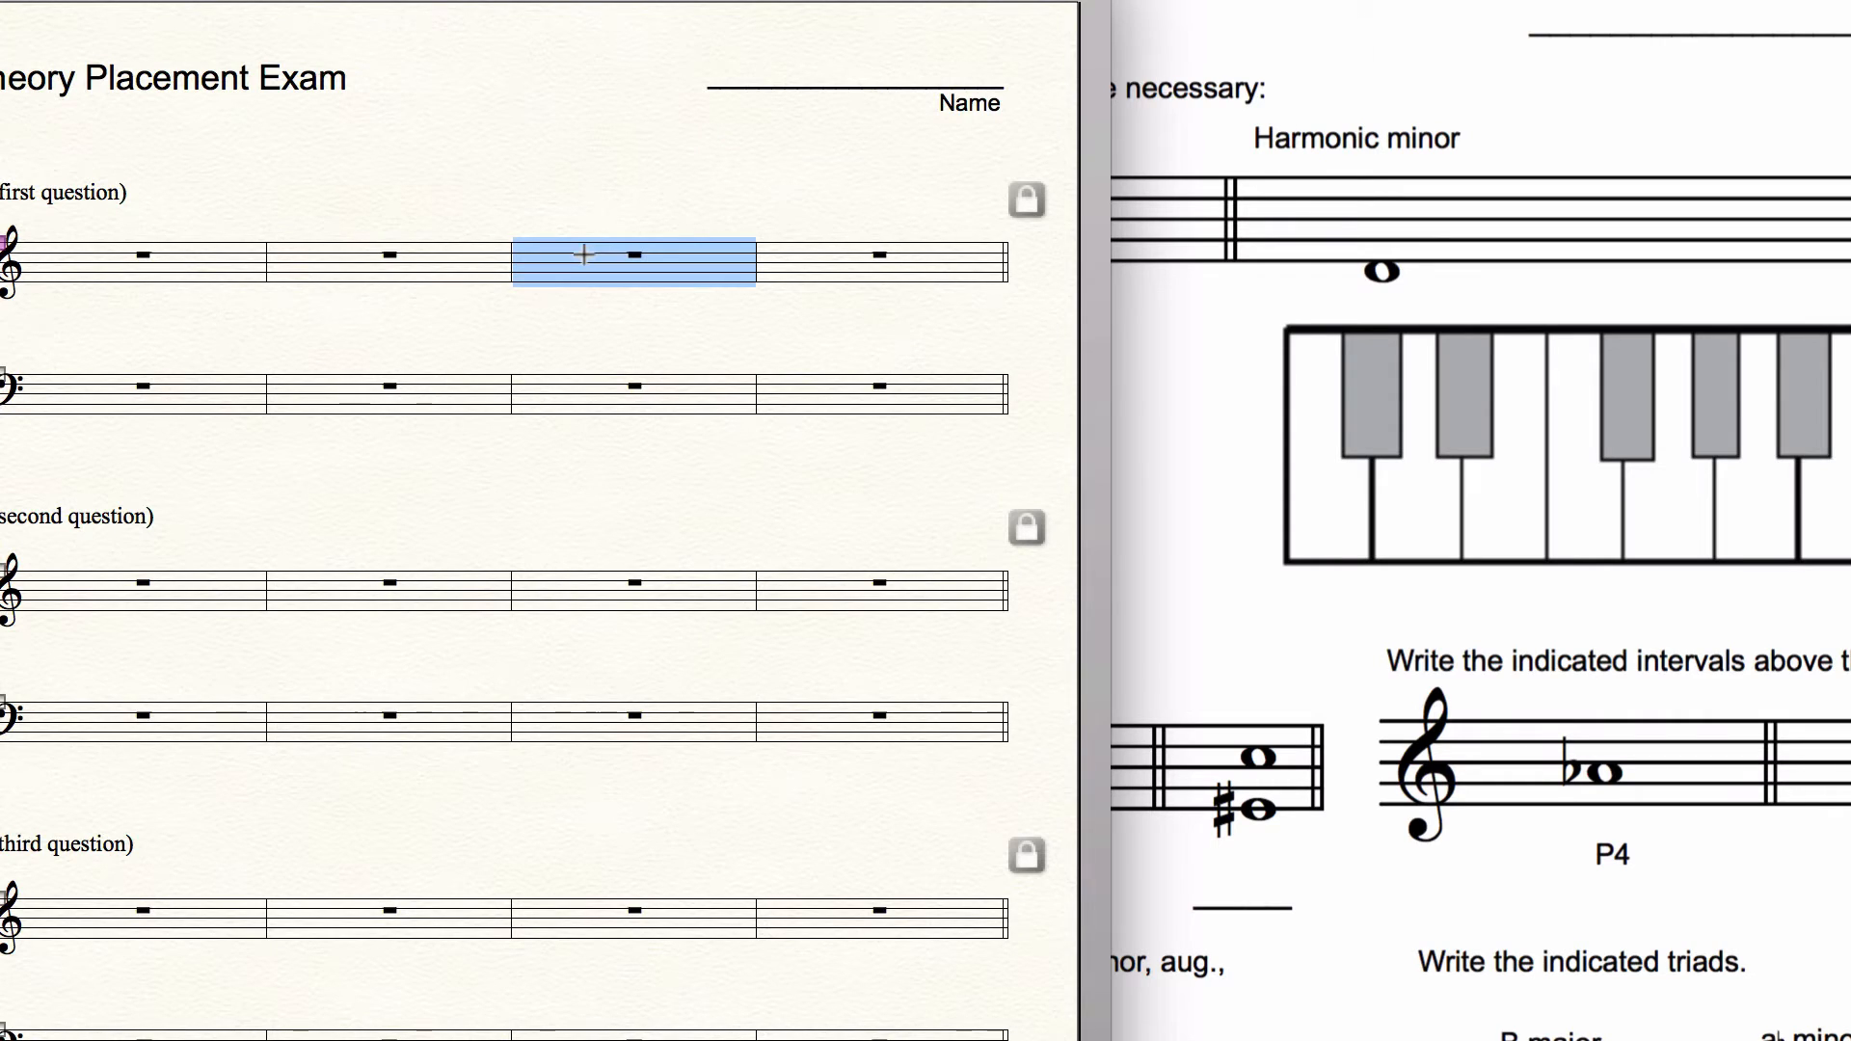
pyautogui.hotkey('shift', 'Down')
pyautogui.hotkey('shift', 'Right')
pyautogui.press('super+BackSpace')
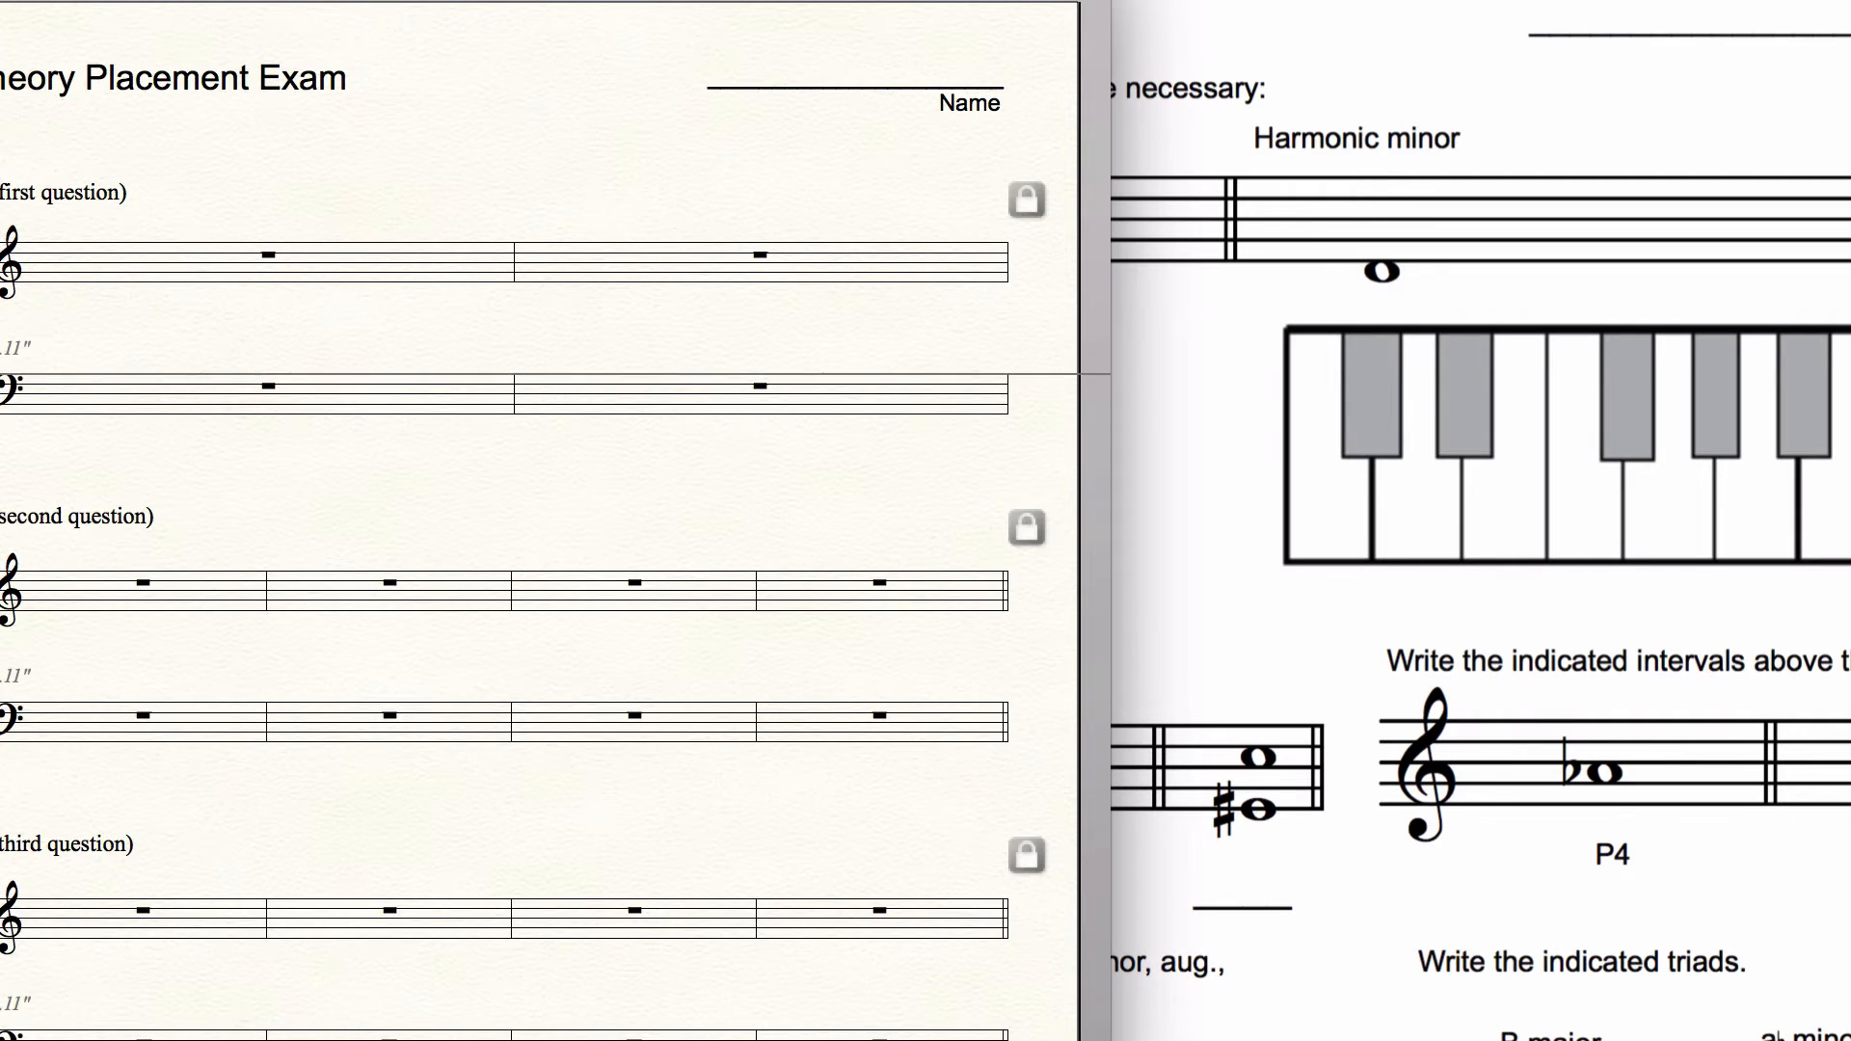
# Step: Hide the empty bass staff in the first question's system
pyautogui.doubleClick(601, 376)
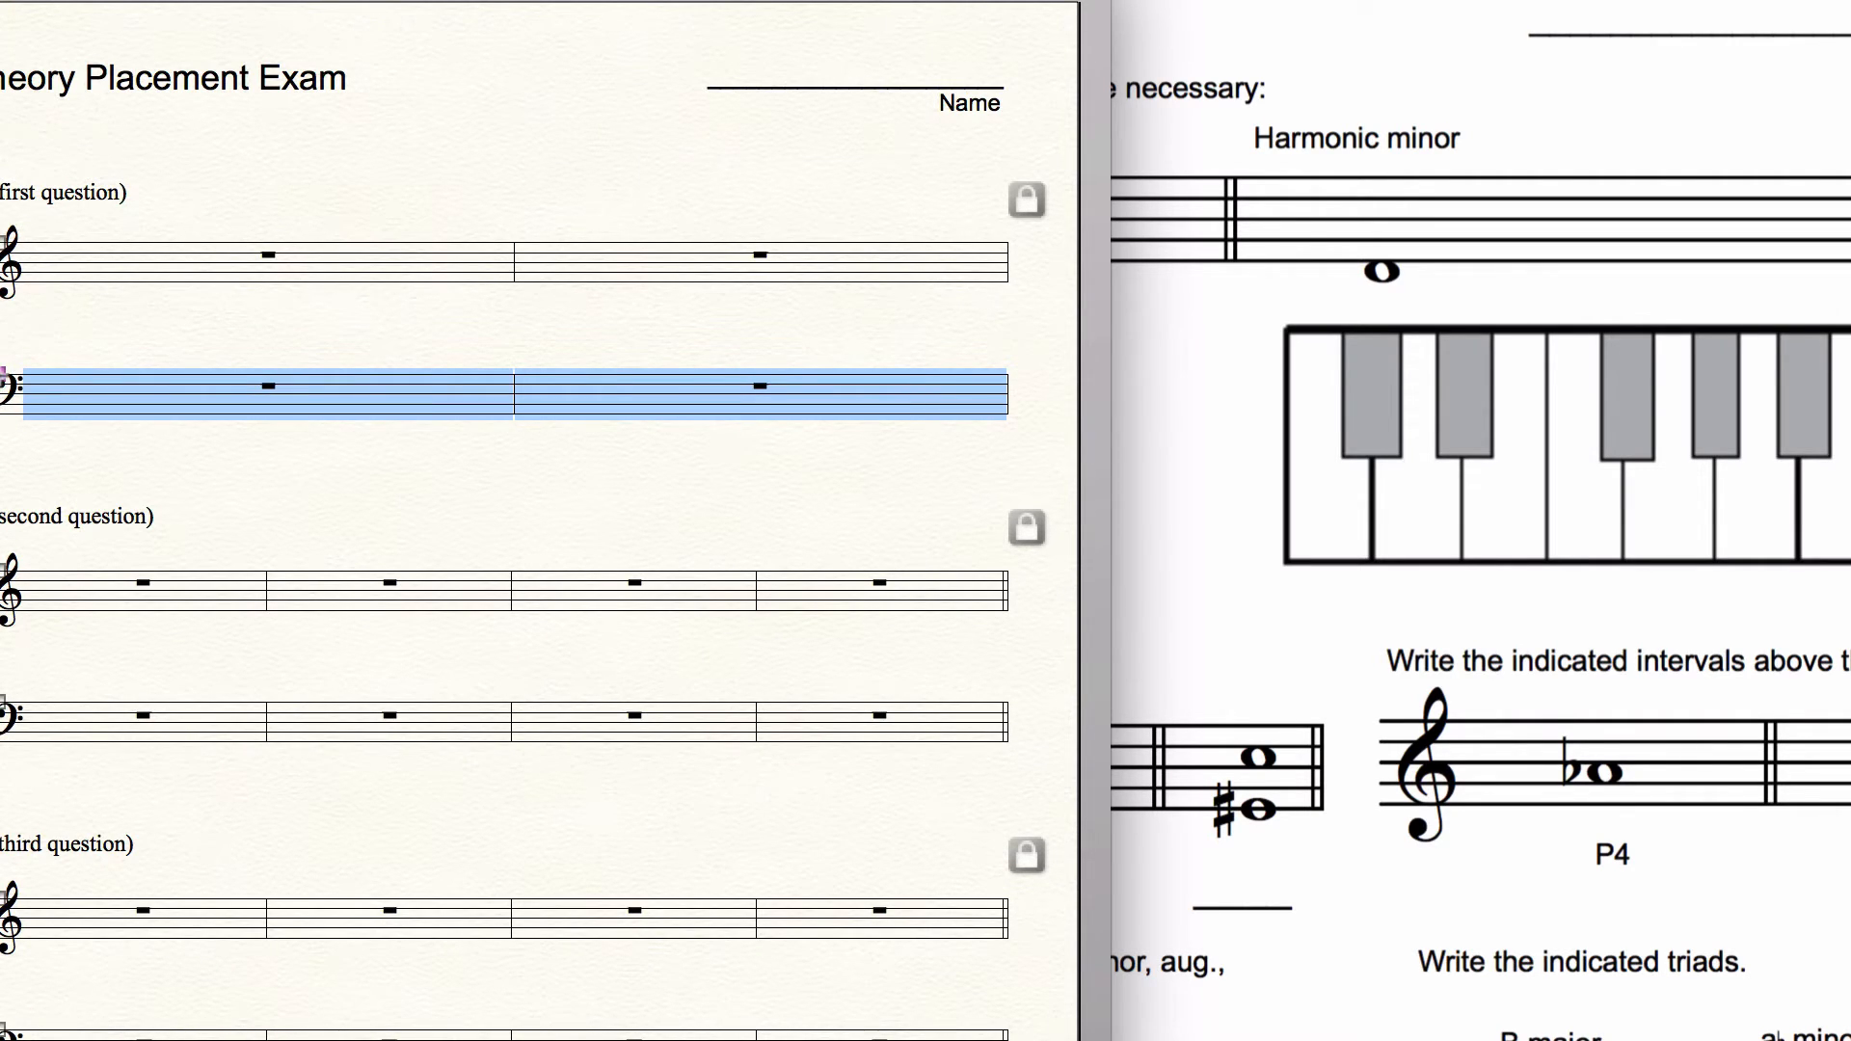
pyautogui.rightClick(4, 374)
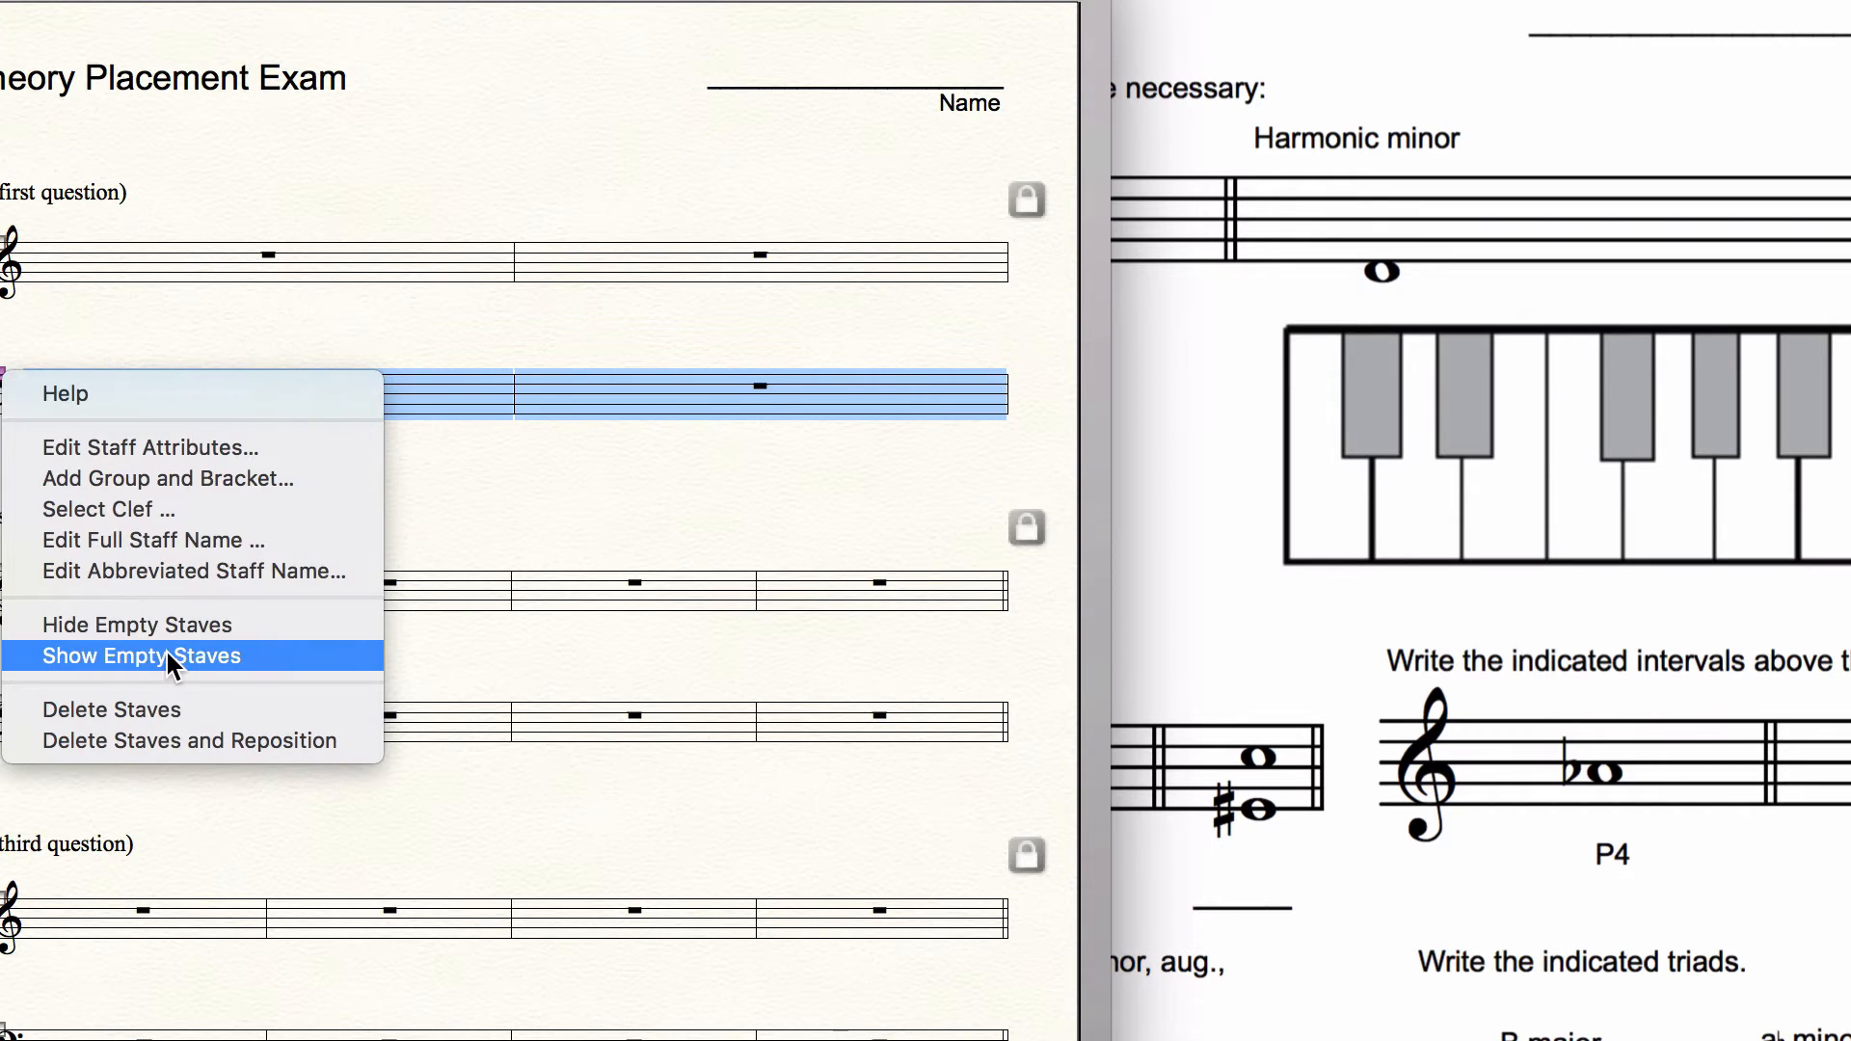
pyautogui.click(170, 625)
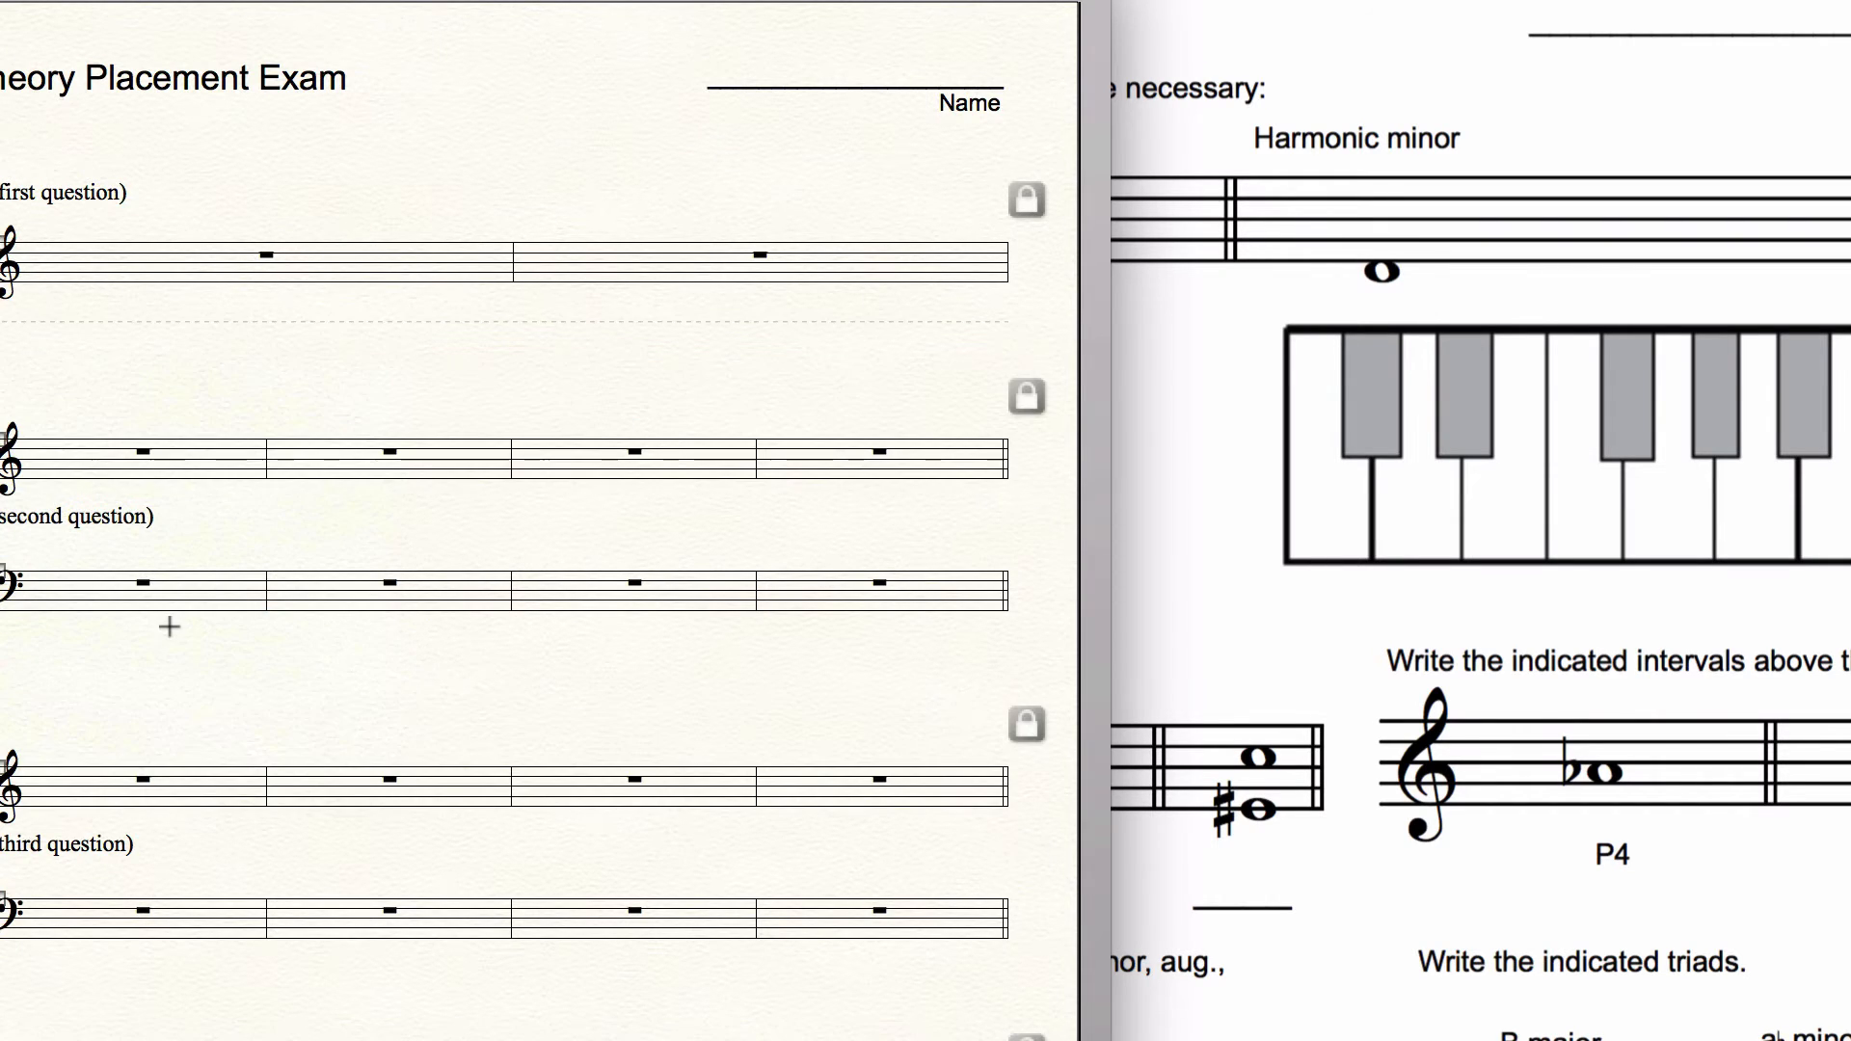
# Step: Copy the instruction "Please write the following scales using accidentals where necessary:" from the existing exam document
pyautogui.click(1286, 403)
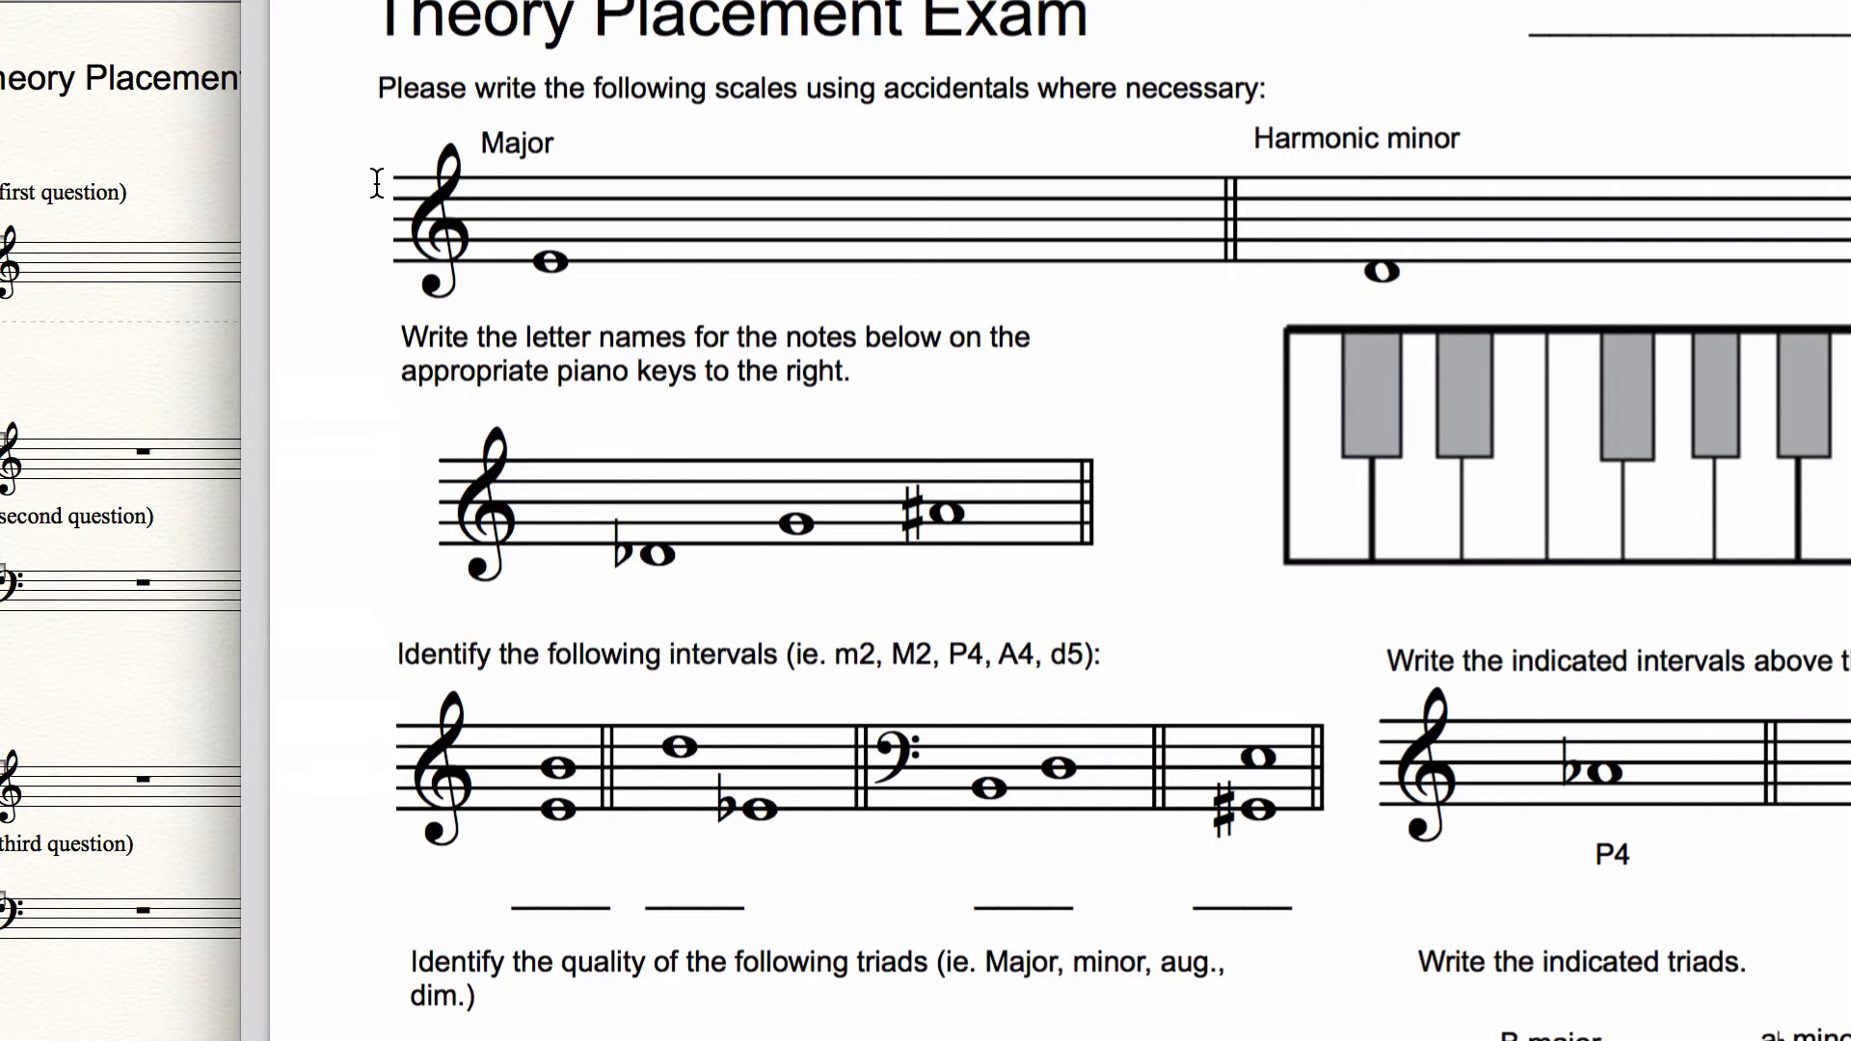
pyautogui.click(29, 192)
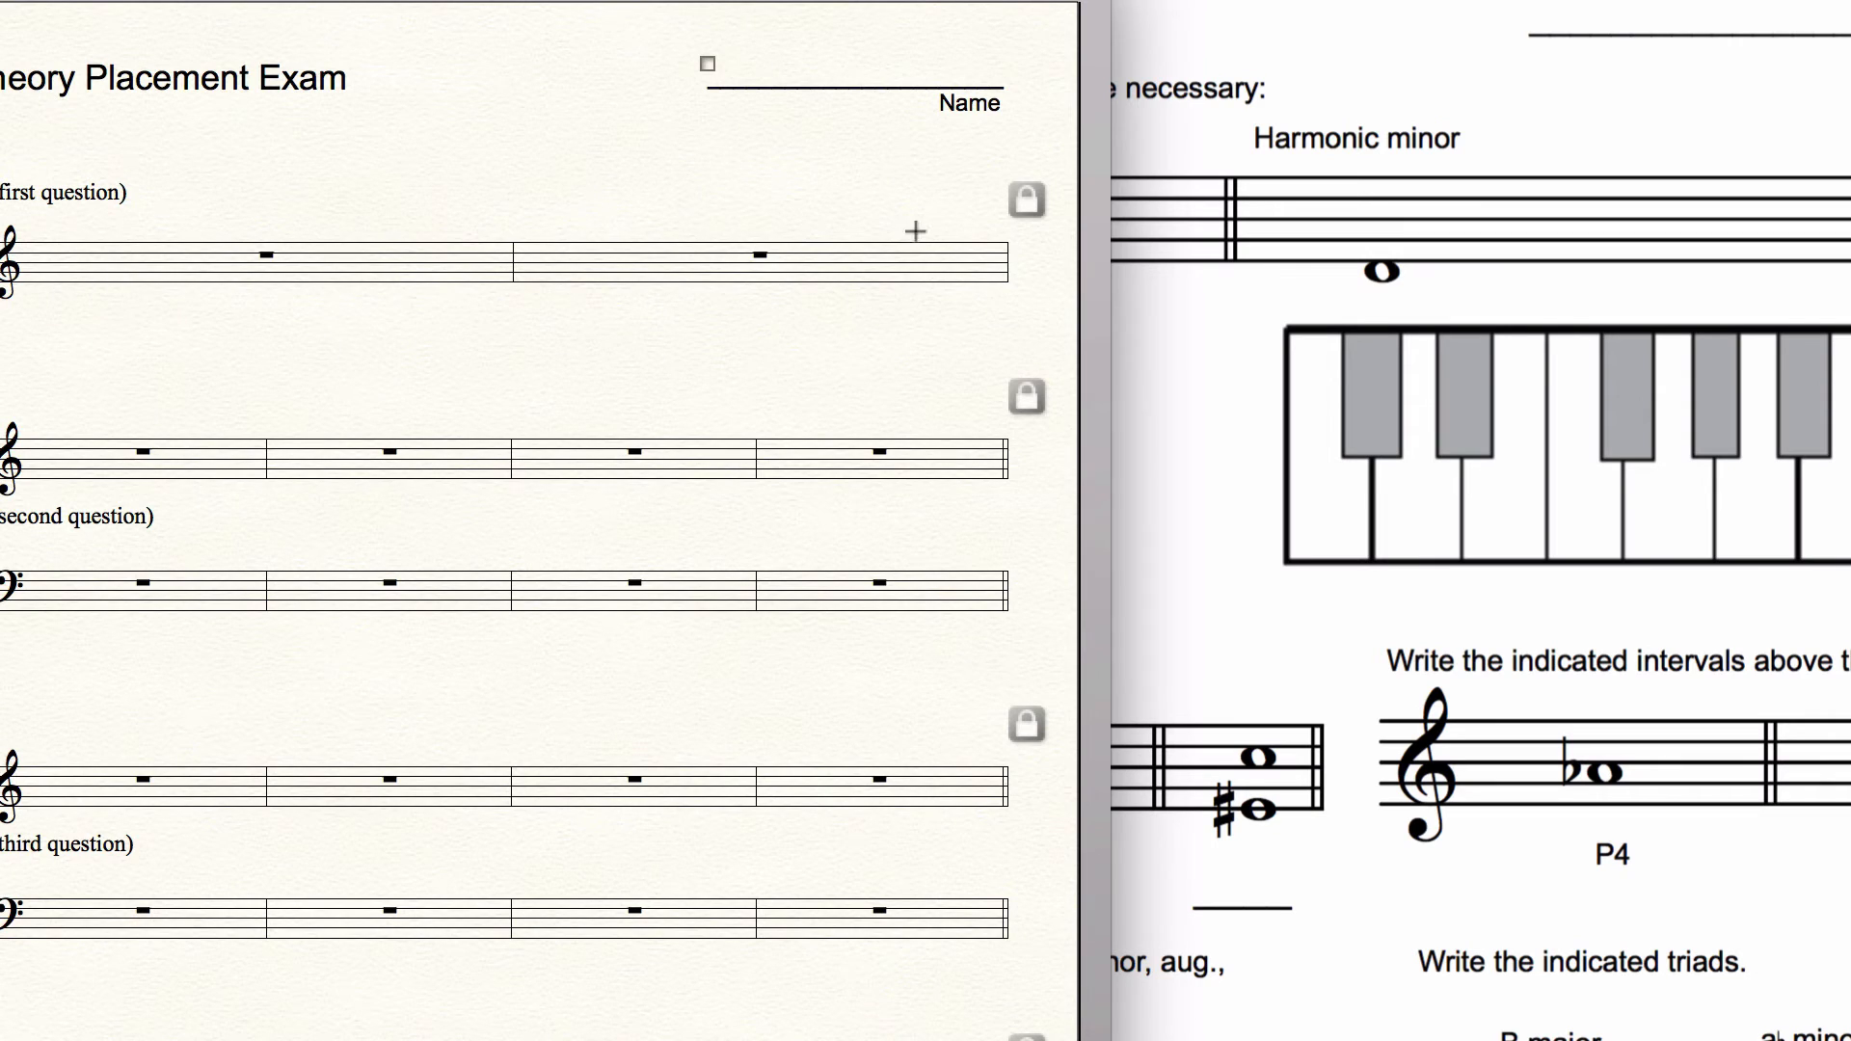
pyautogui.click(1200, 271)
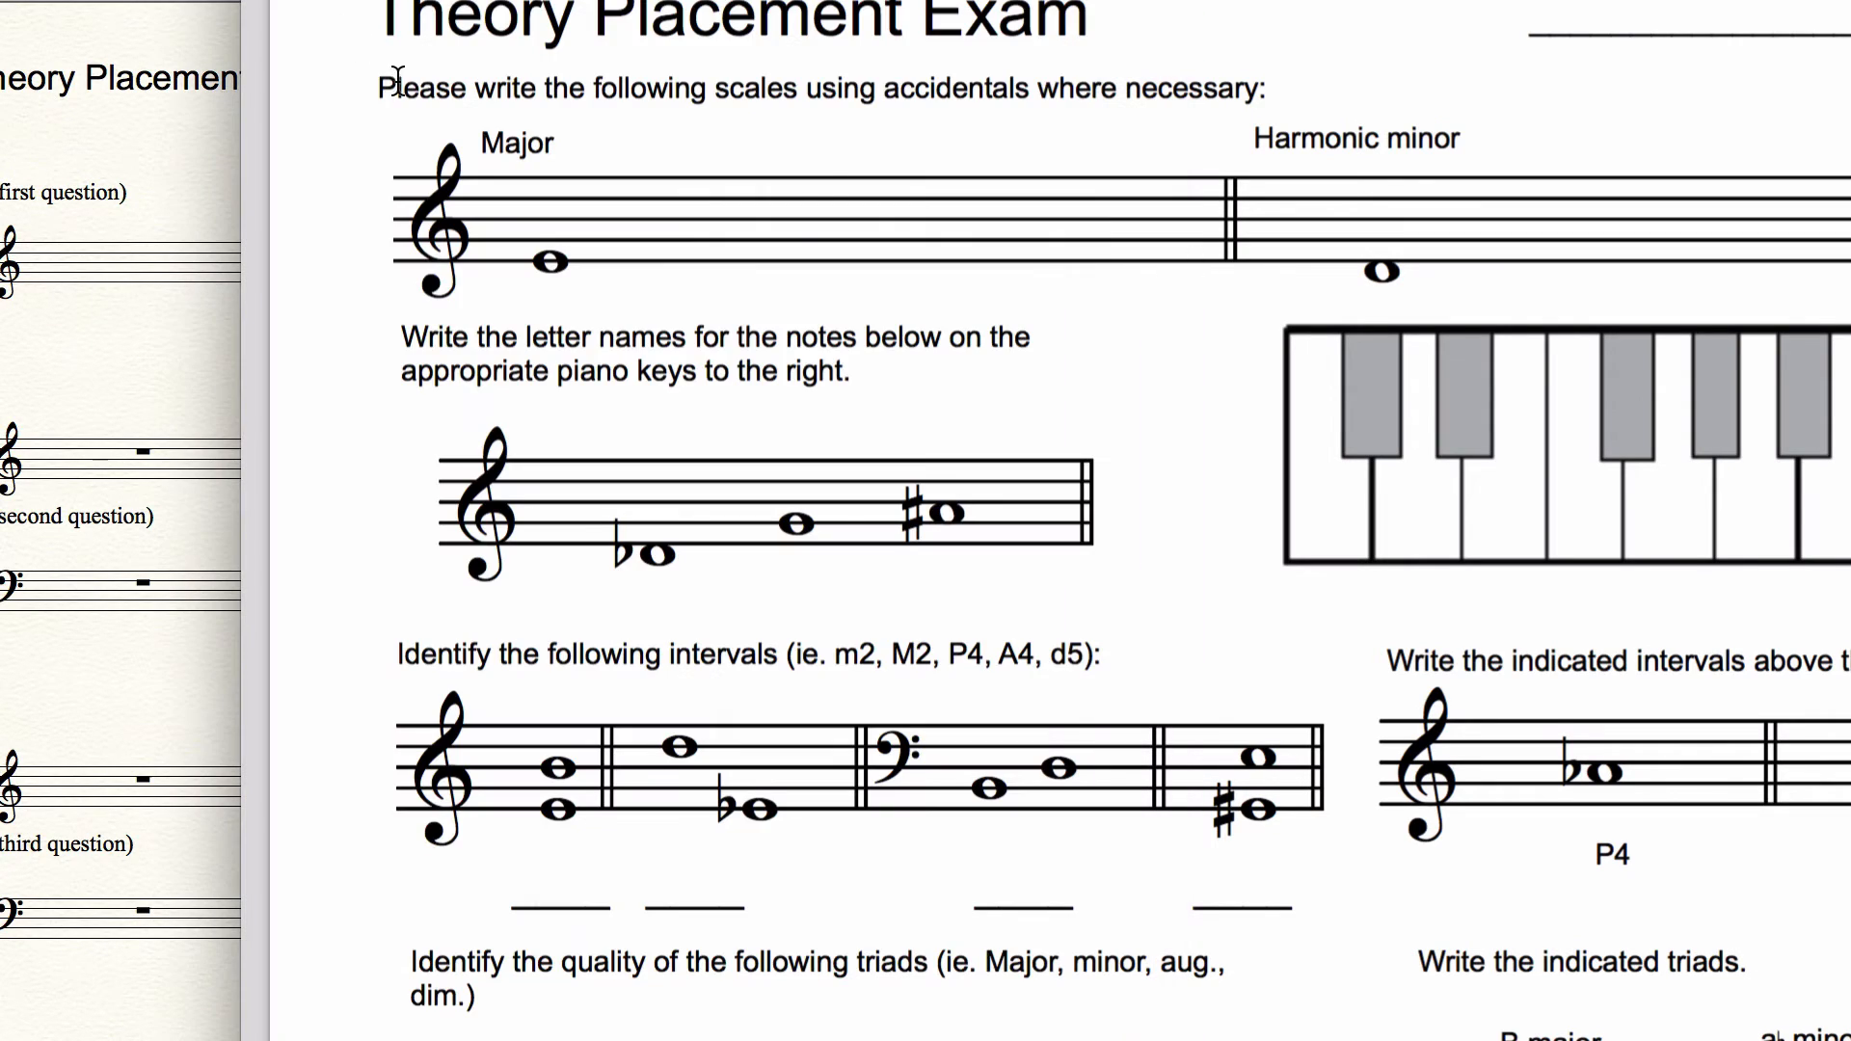
pyautogui.moveTo(376, 88); pyautogui.dragTo(1123, 111)
pyautogui.press('super+c')
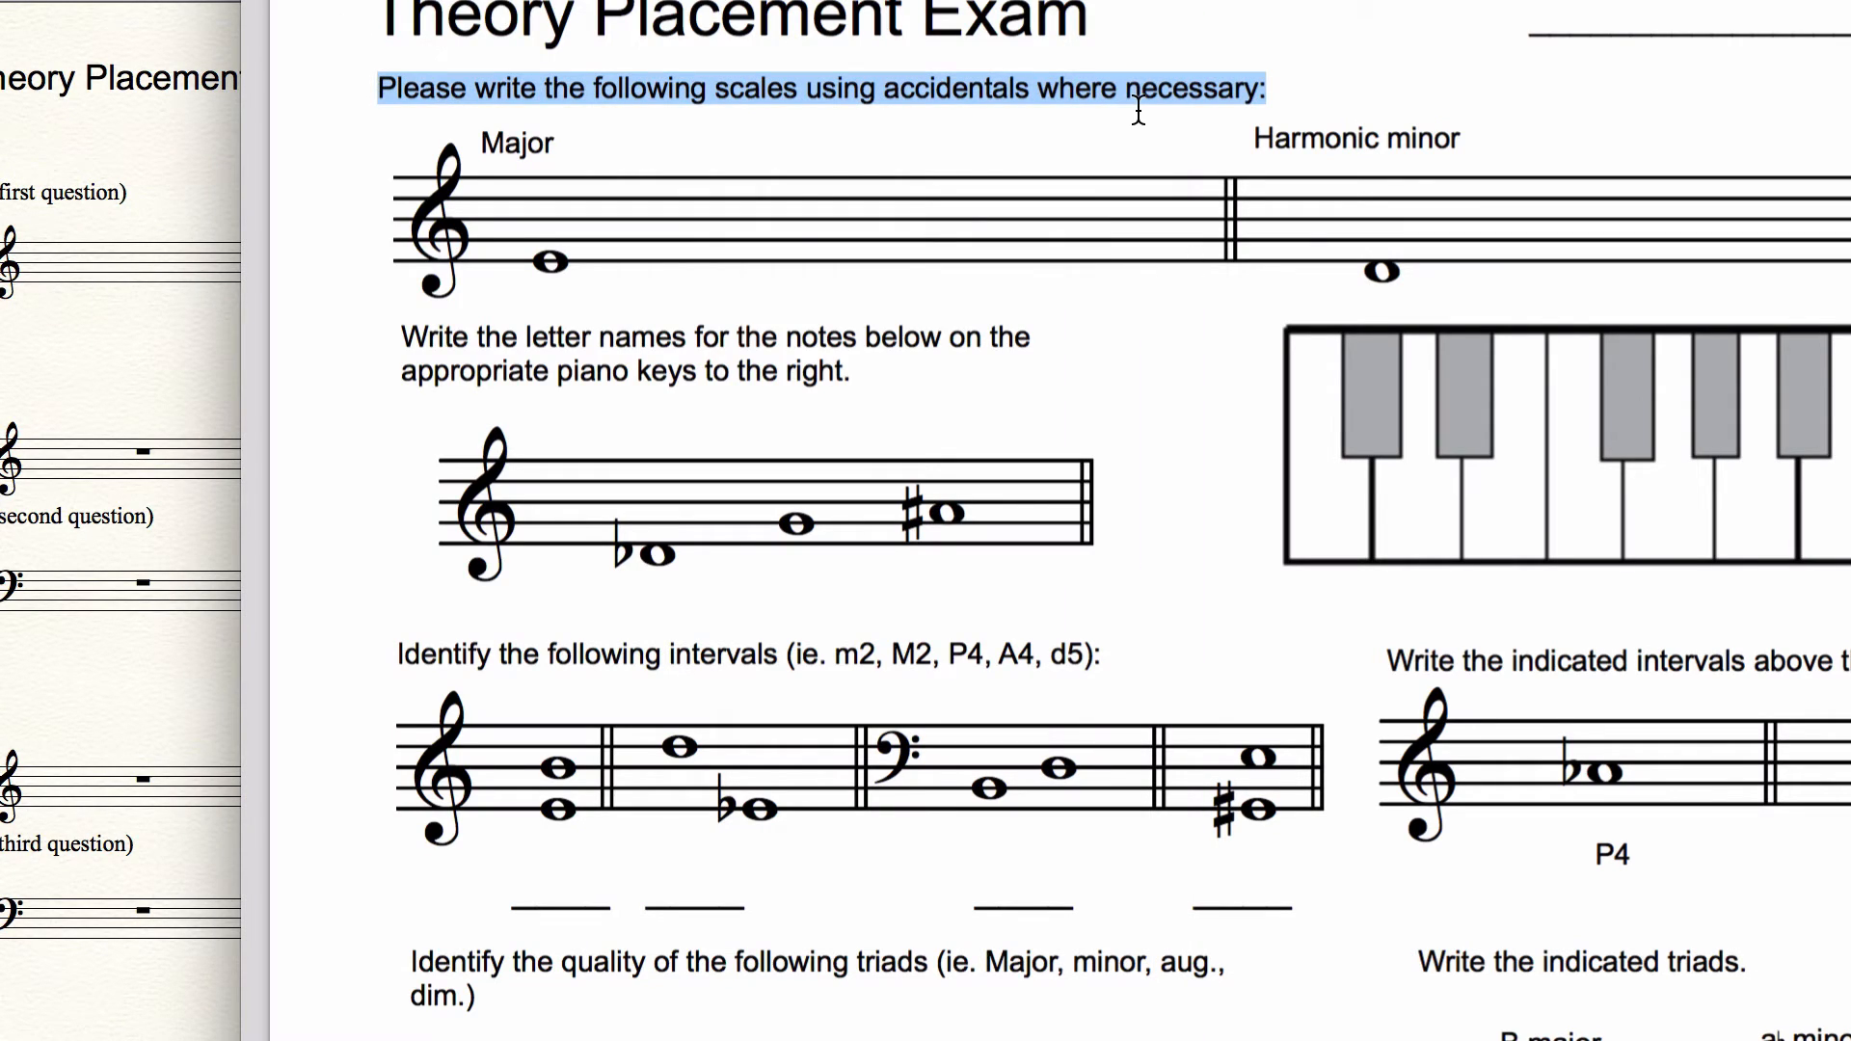
pyautogui.click(125, 183)
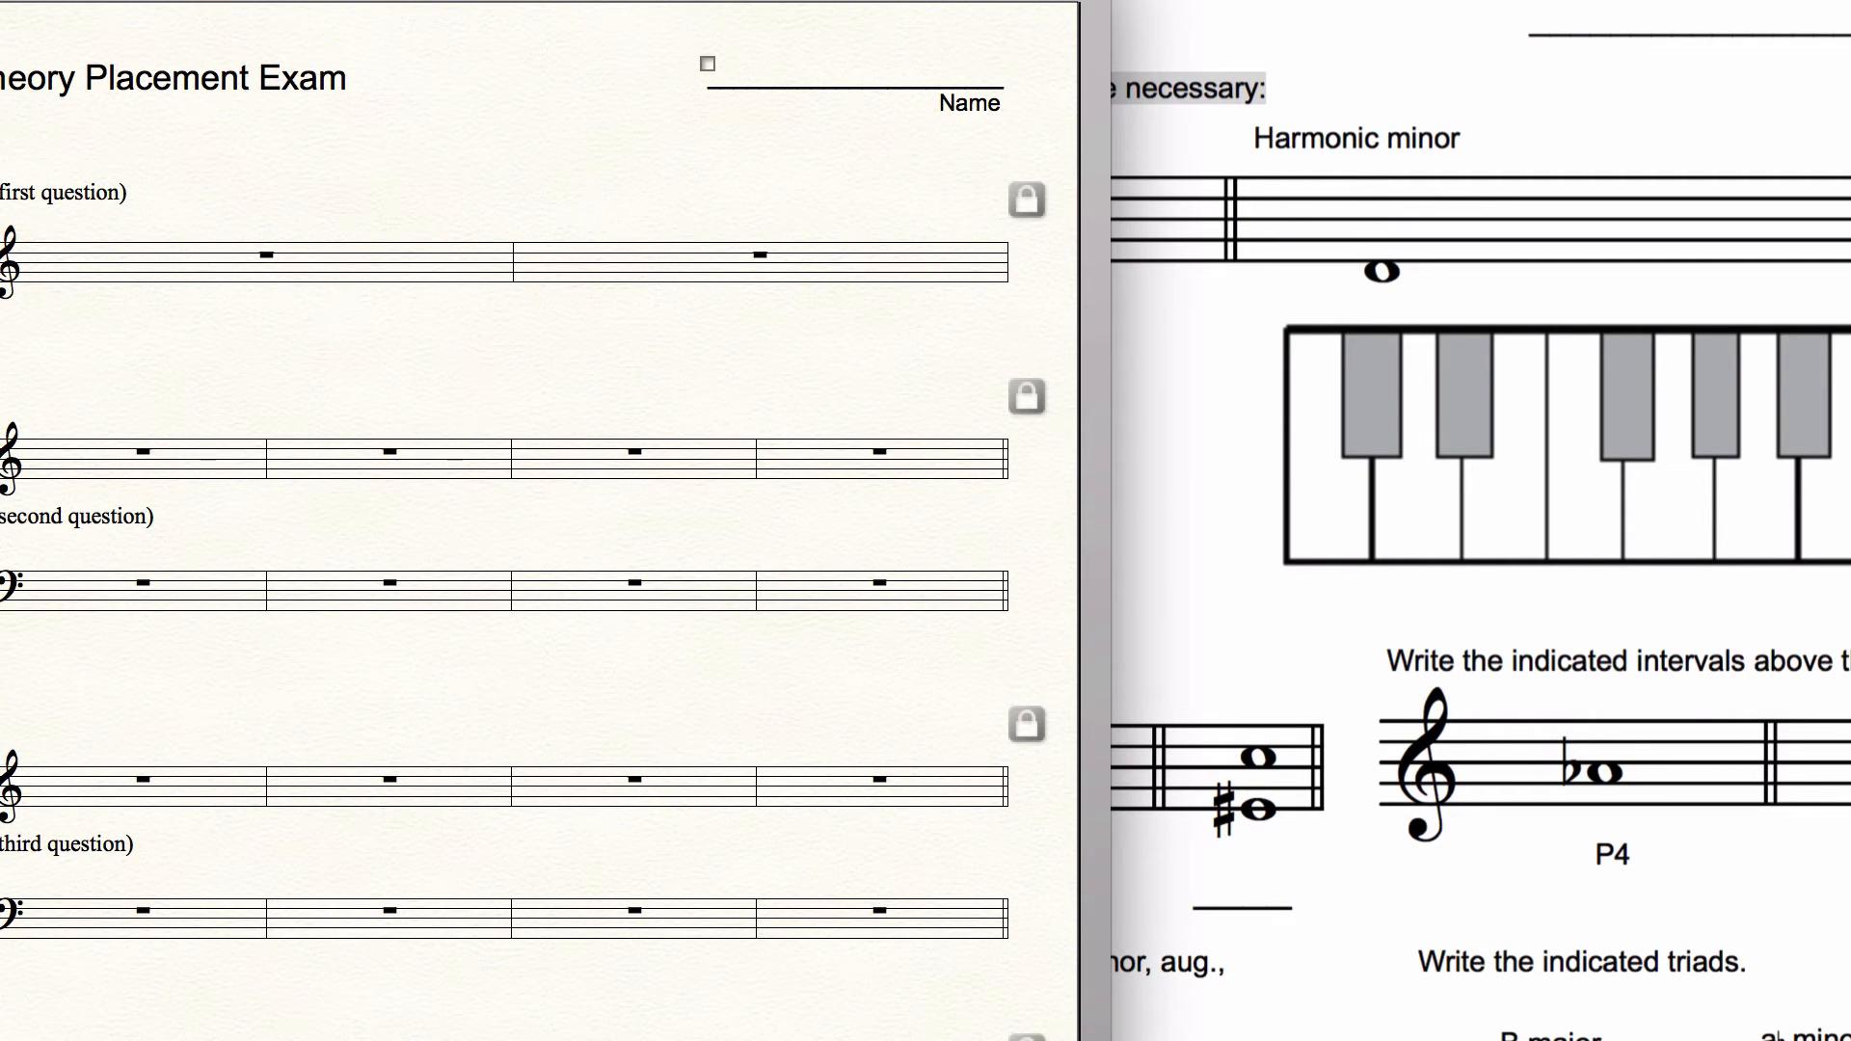
# Step: Replace the "1. (first question)" text with the copied instruction "Please write the following scales using accidentals where necessary:"
pyautogui.rightClick(5, 168)
pyautogui.click(15, 277)
pyautogui.press('super+a')
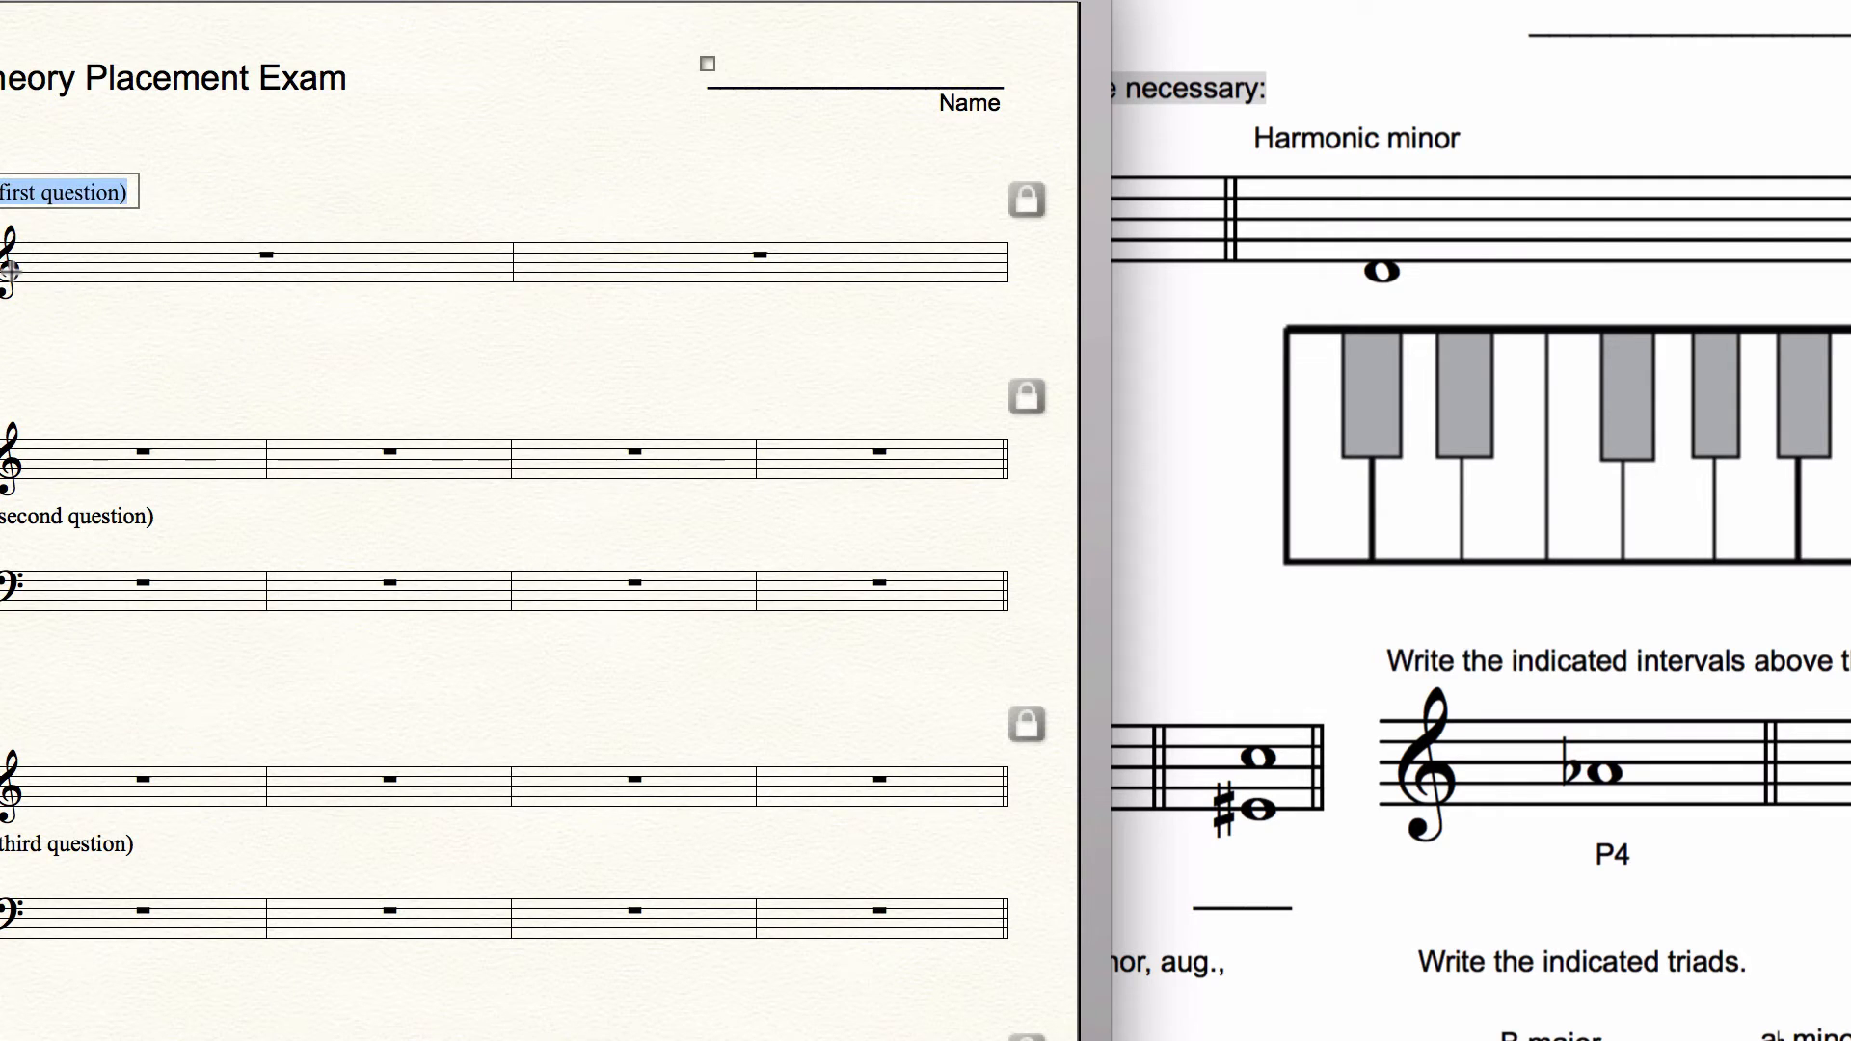
pyautogui.press('BackSpace')
pyautogui.press('super+v')
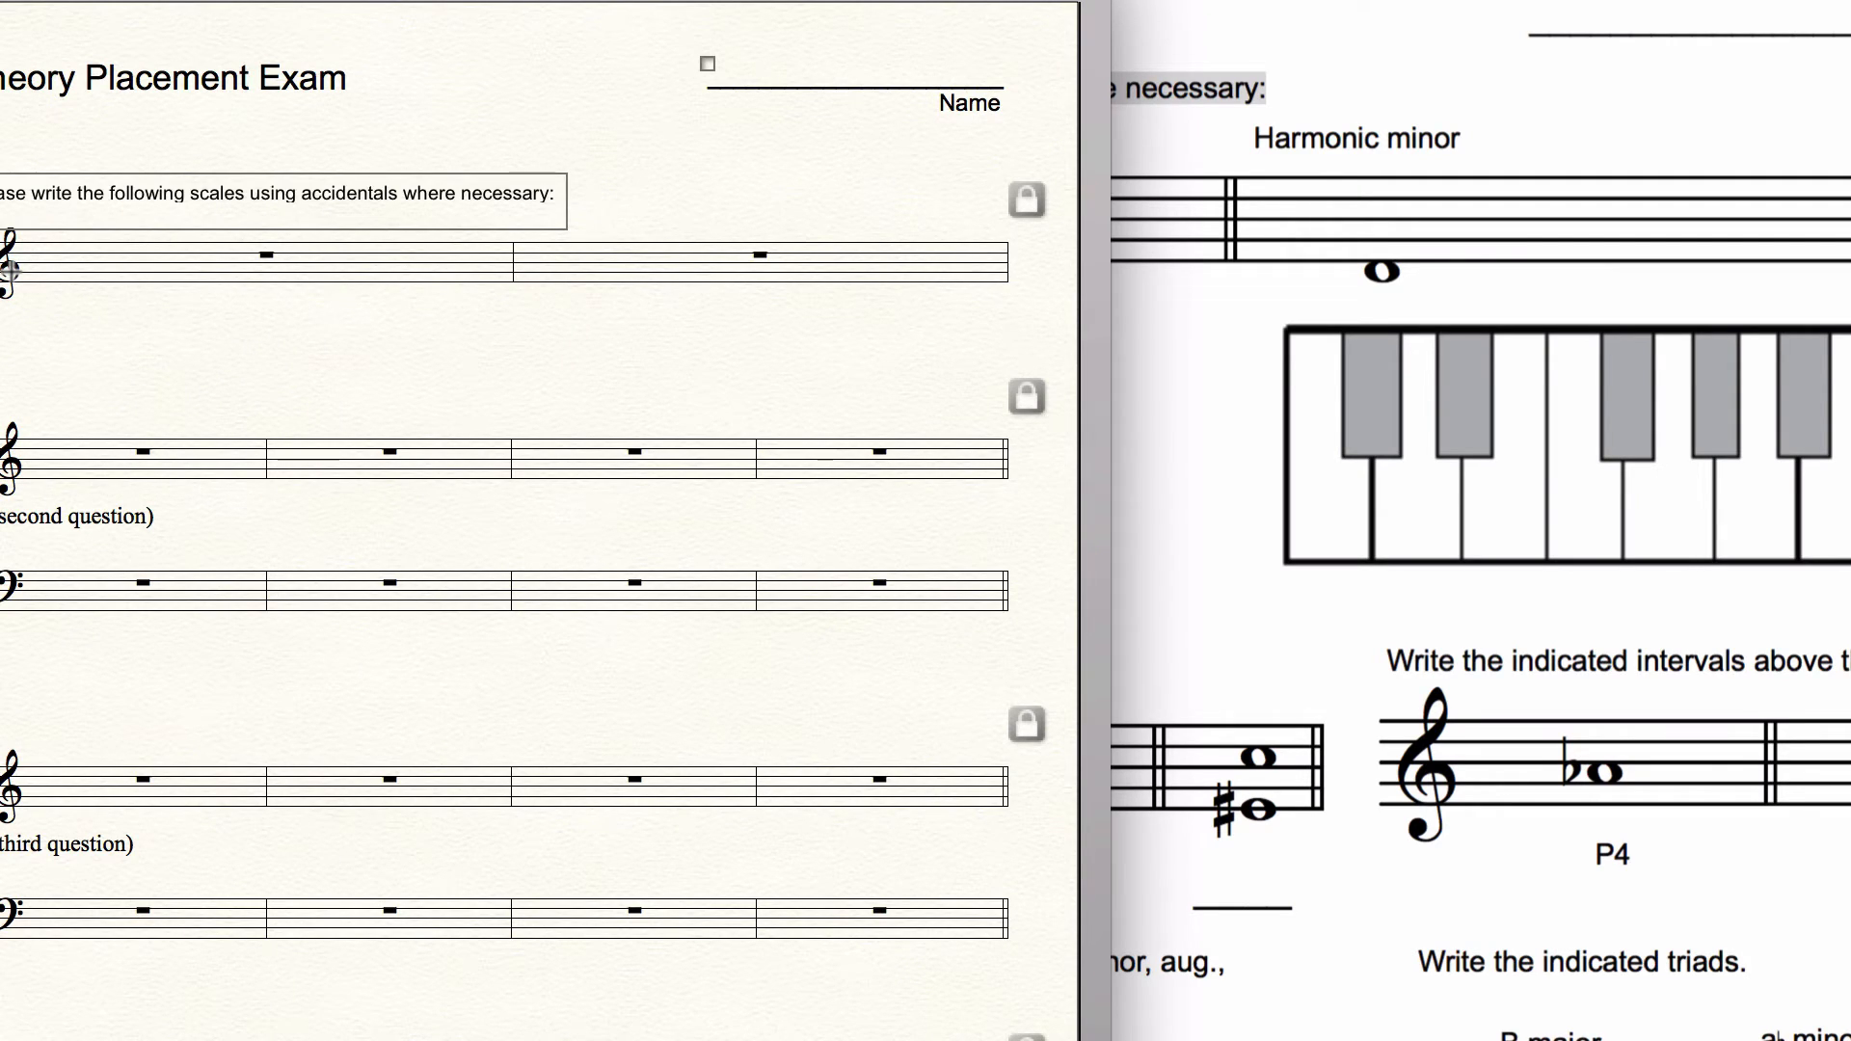
pyautogui.click(580, 411)
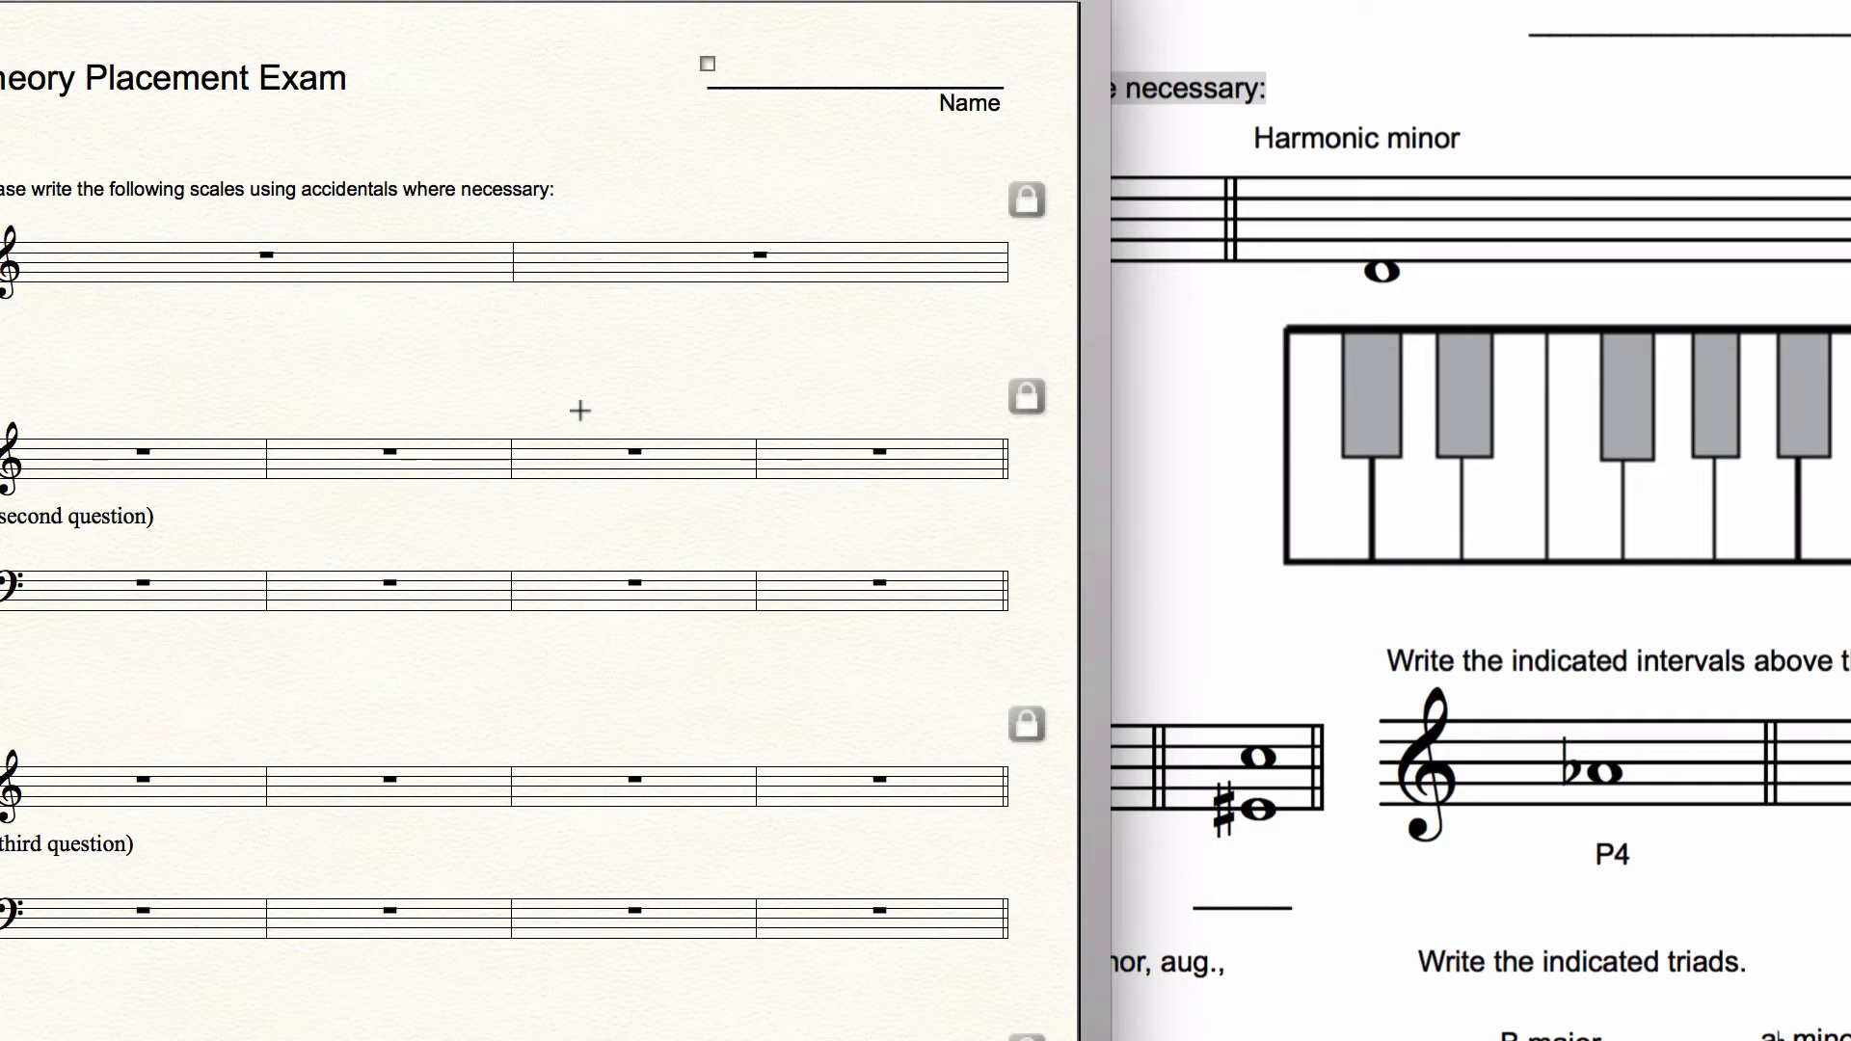